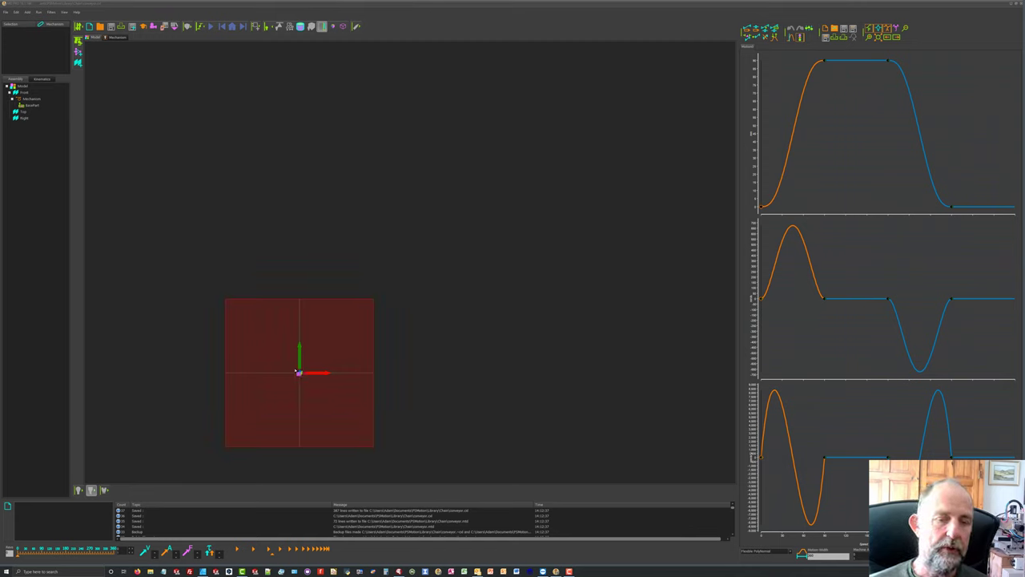
# Add a new mechanism on the Front plane and open it for editing.
pyautogui.click(253, 325)
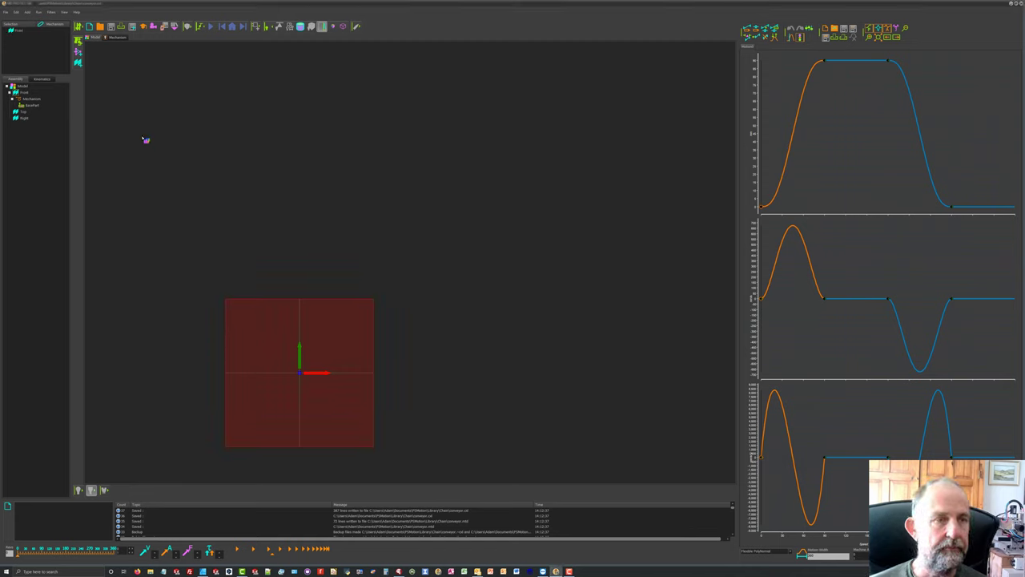
pyautogui.click(78, 53)
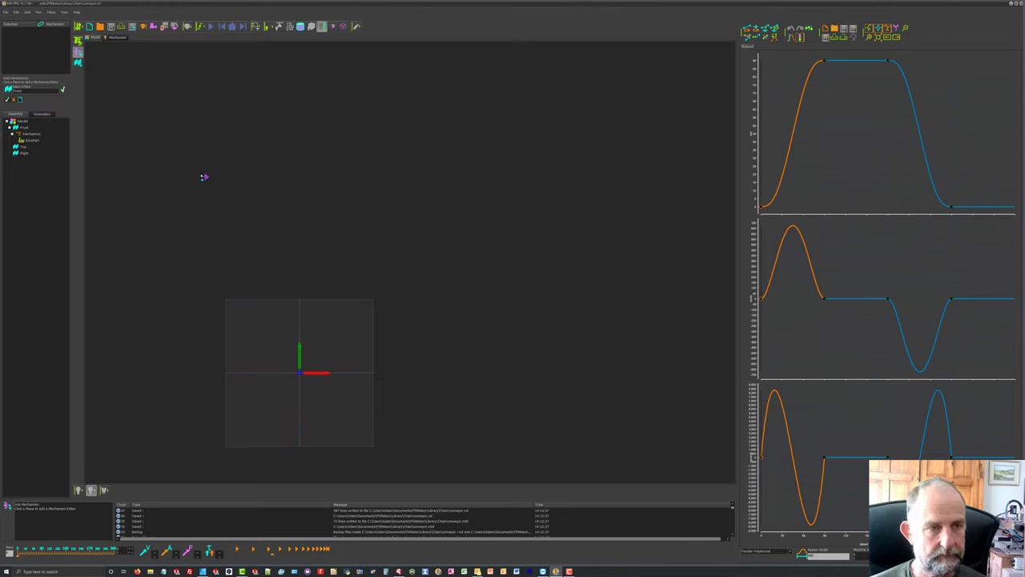
pyautogui.click(246, 336)
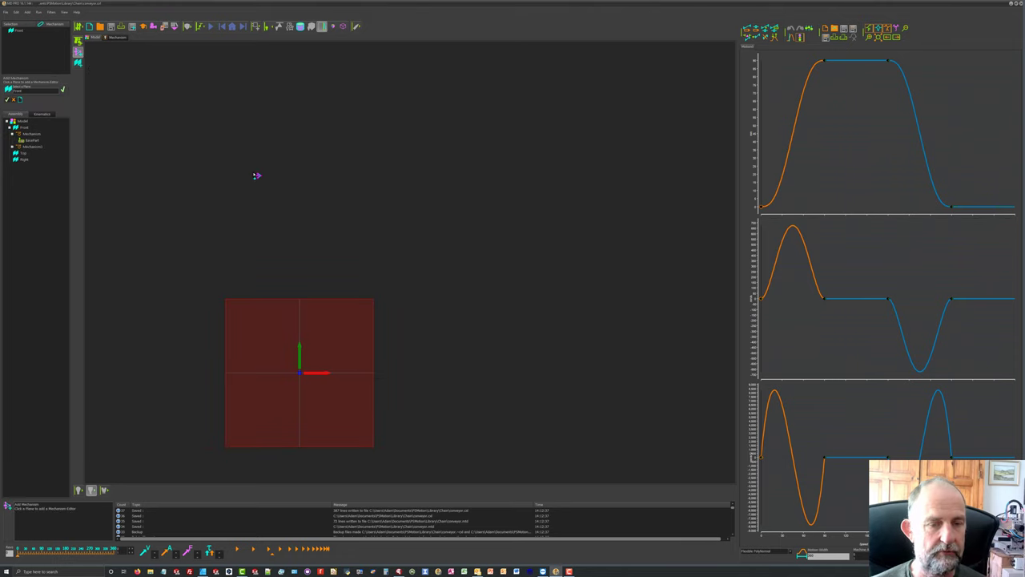
pyautogui.rightClick(255, 173)
pyautogui.click(258, 274)
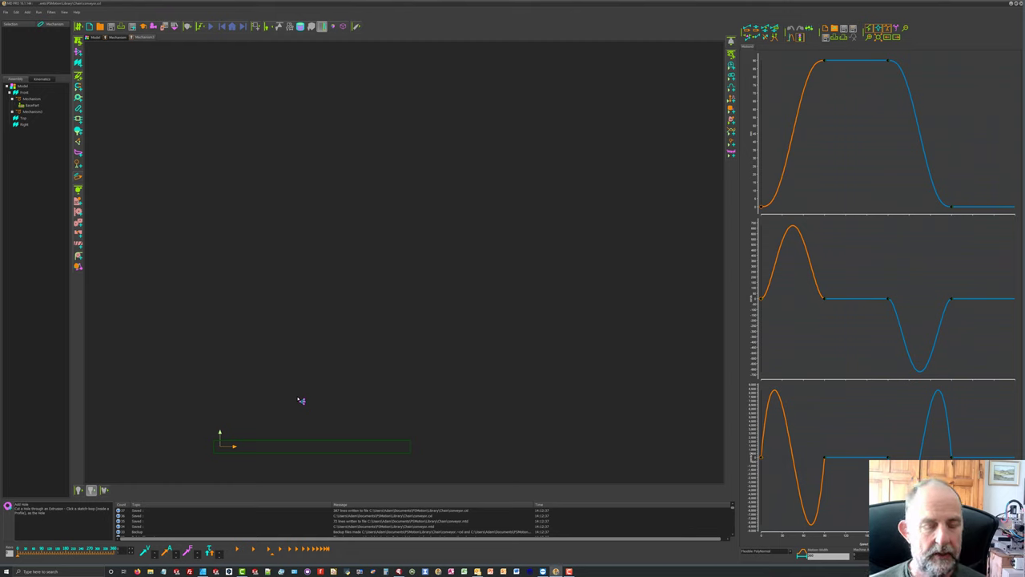
# In the new mechanism's base part, sketch two outward-facing semicircular arcs of about 24 mm radius, spaced well apart at the same height.
pyautogui.click(297, 443)
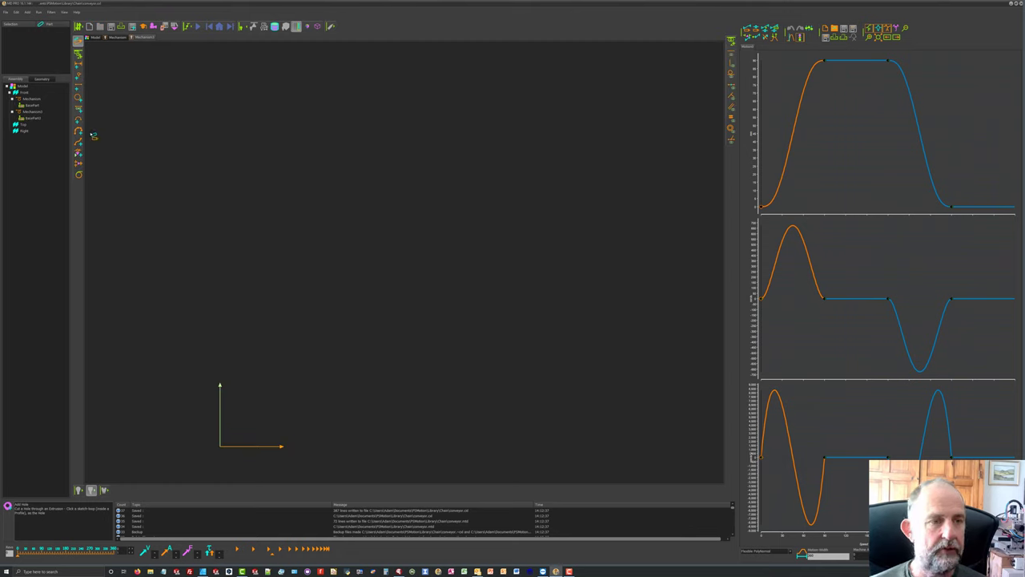
pyautogui.click(77, 120)
pyautogui.moveTo(177, 171); pyautogui.dragTo(172, 263)
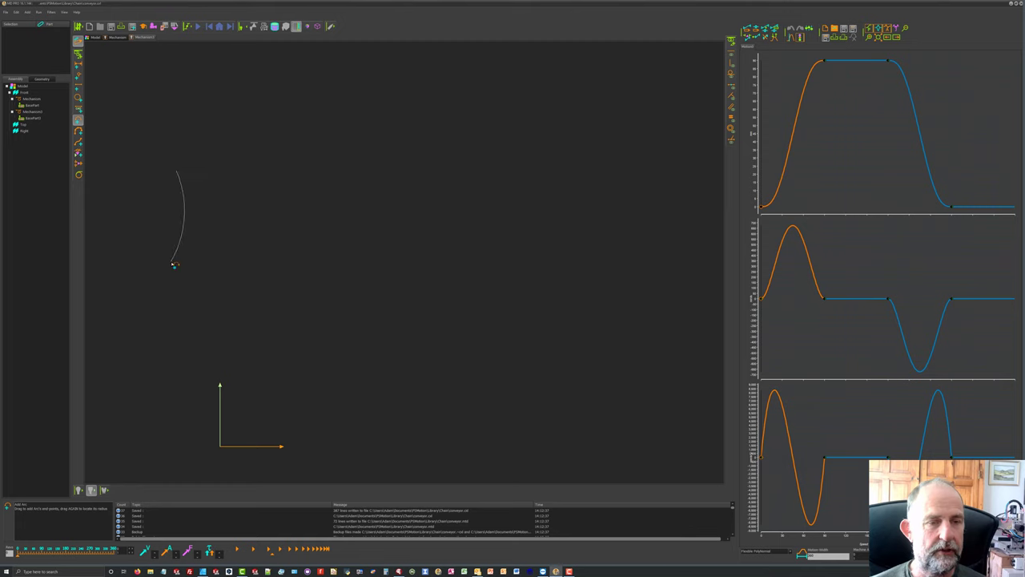
pyautogui.click(132, 211)
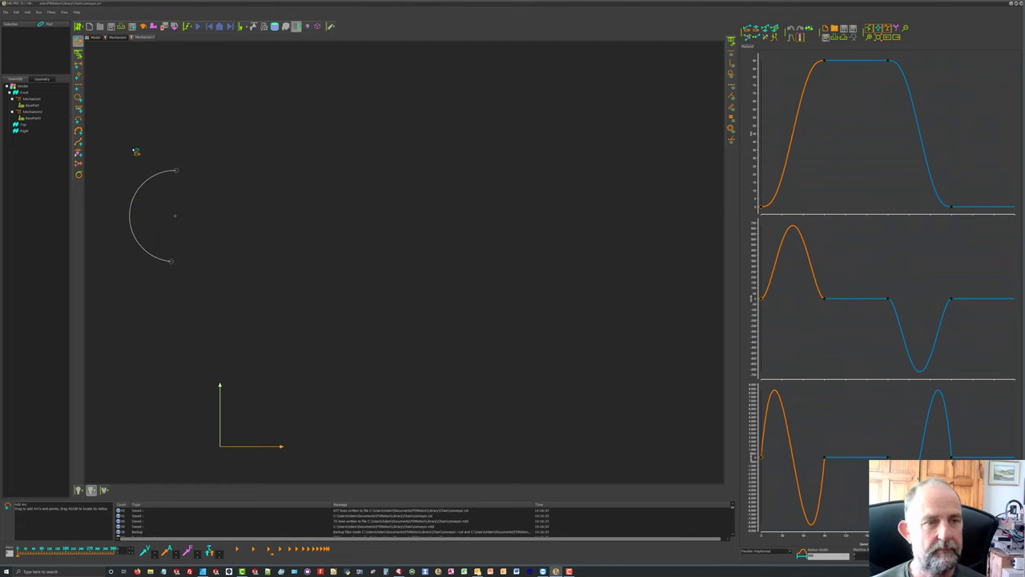
pyautogui.click(78, 120)
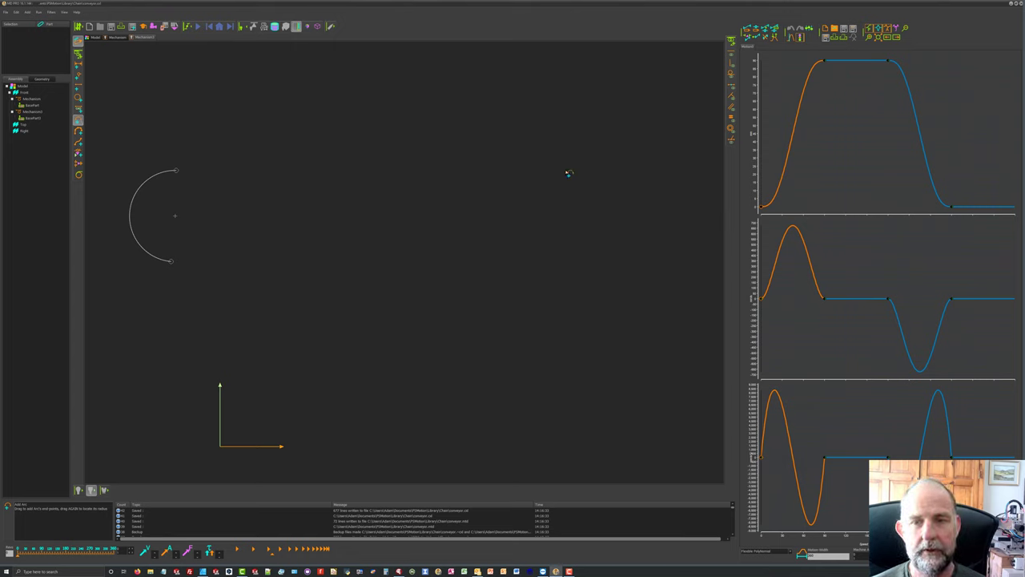
pyautogui.moveTo(568, 172); pyautogui.dragTo(569, 258)
pyautogui.moveTo(577, 213); pyautogui.dragTo(611, 215)
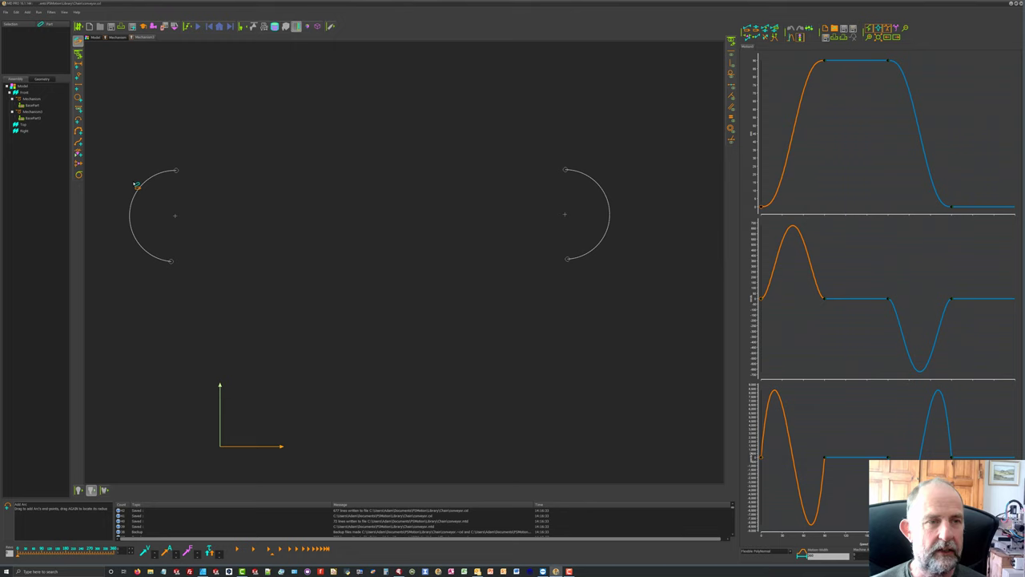
# Join the upper and lower endpoints of the two arcs with straight lines to close the conveyor loop.
pyautogui.click(78, 87)
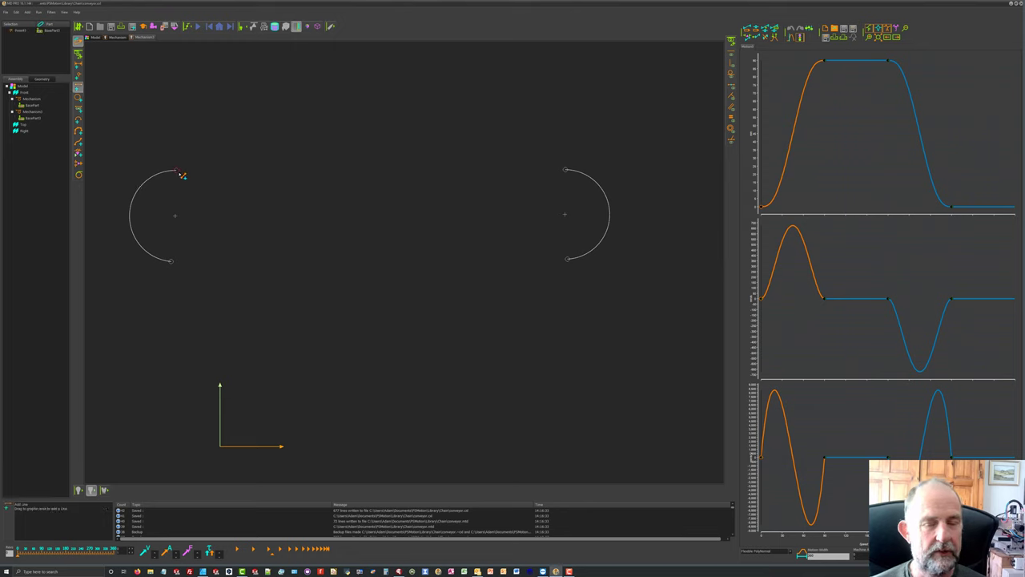
pyautogui.moveTo(179, 171); pyautogui.dragTo(566, 170)
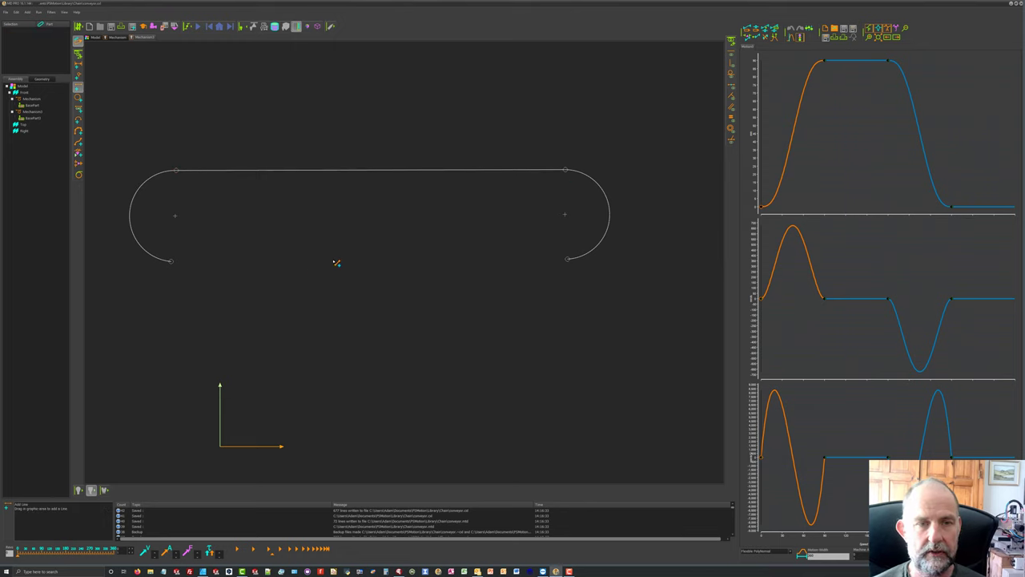
pyautogui.moveTo(178, 265)
pyautogui.mouseDown()
pyautogui.moveTo(390, 272)
pyautogui.moveTo(568, 260)
pyautogui.mouseUp()
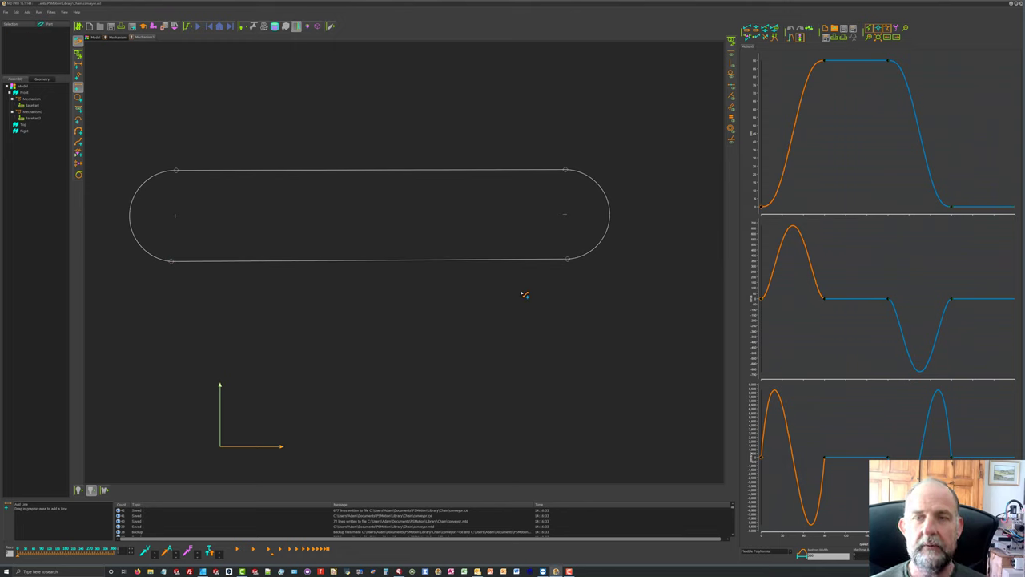
# Add a horizontal constraint between the centre points of the two end arcs.
pyautogui.click(731, 140)
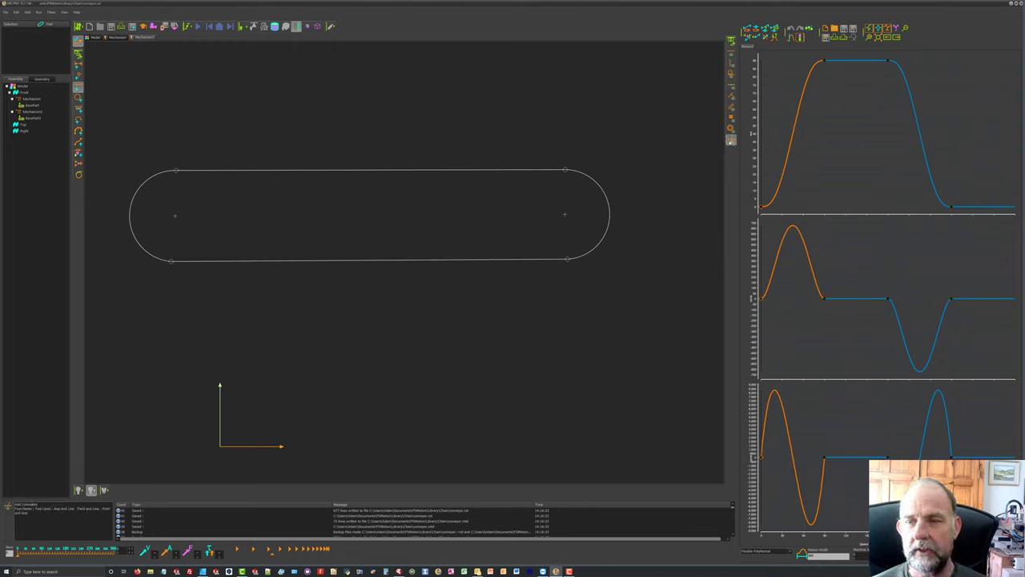
pyautogui.click(731, 52)
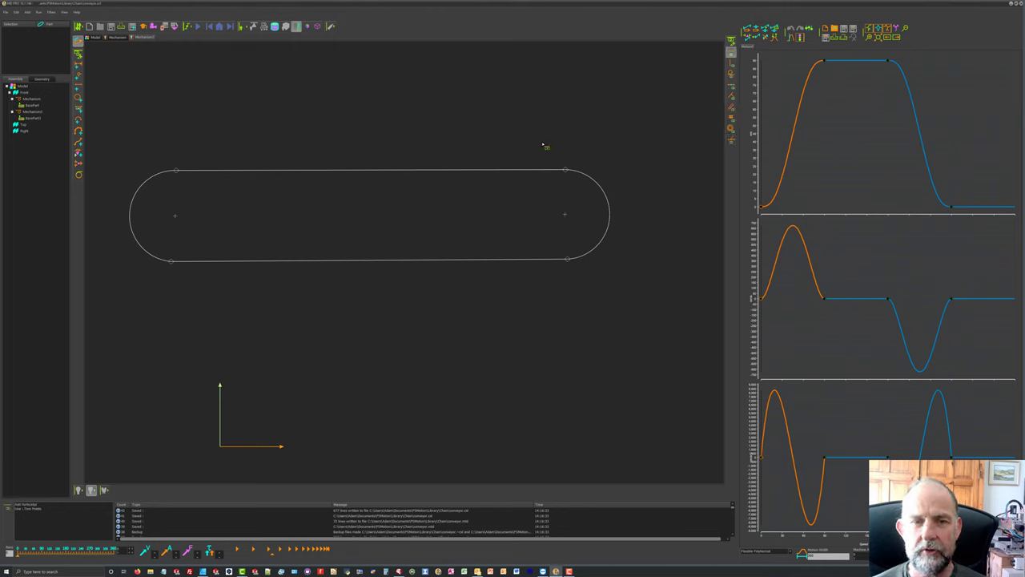
pyautogui.click(177, 222)
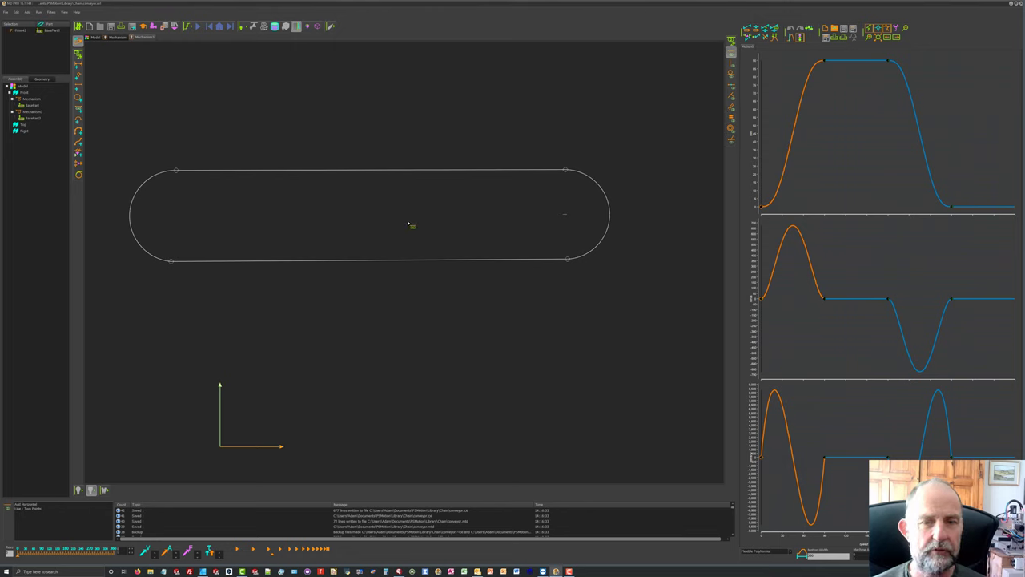
pyautogui.click(566, 216)
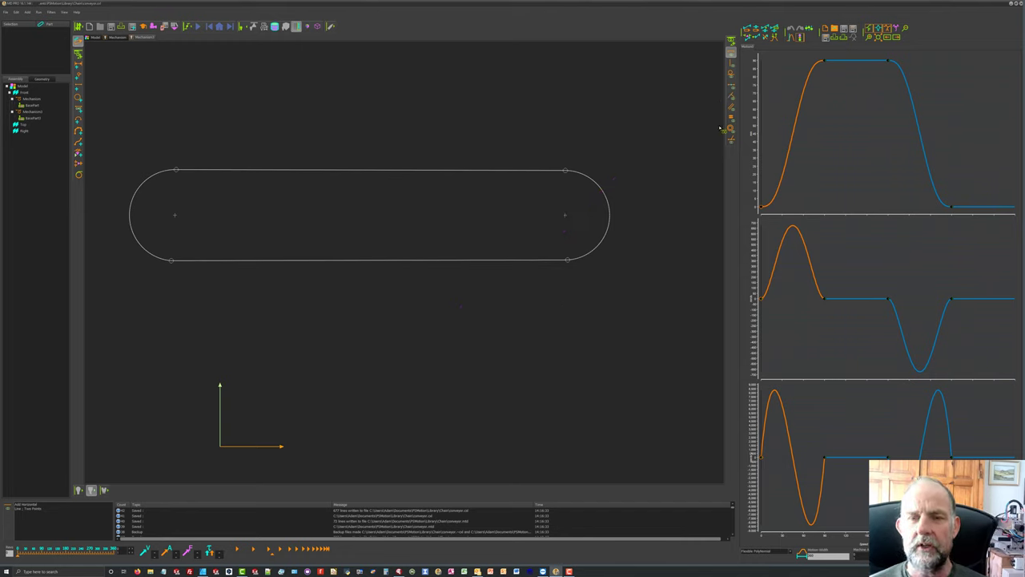
# Add tangent constraints between the arcs and lines at all four junctions of the loop.
pyautogui.click(730, 75)
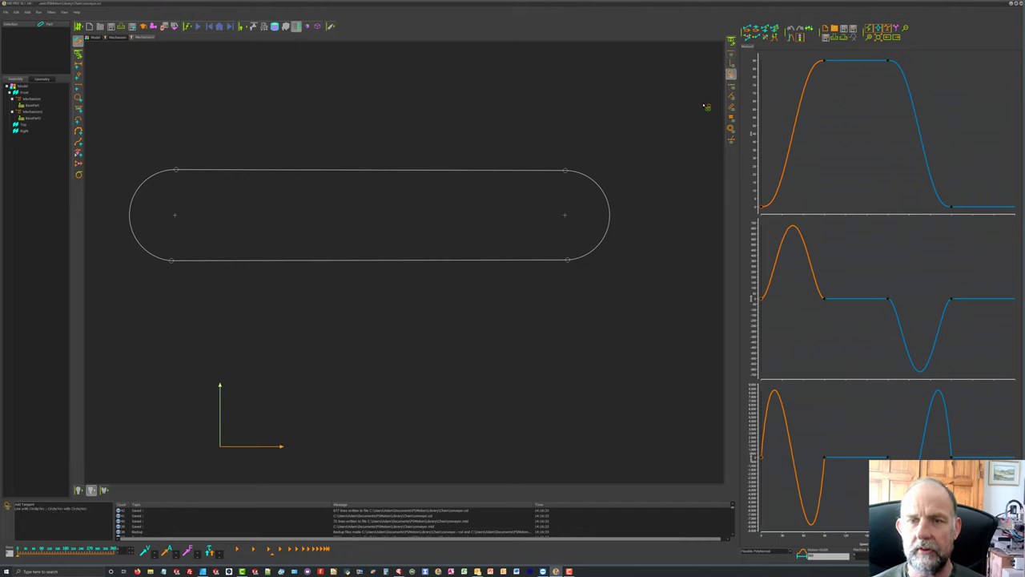
pyautogui.click(568, 173)
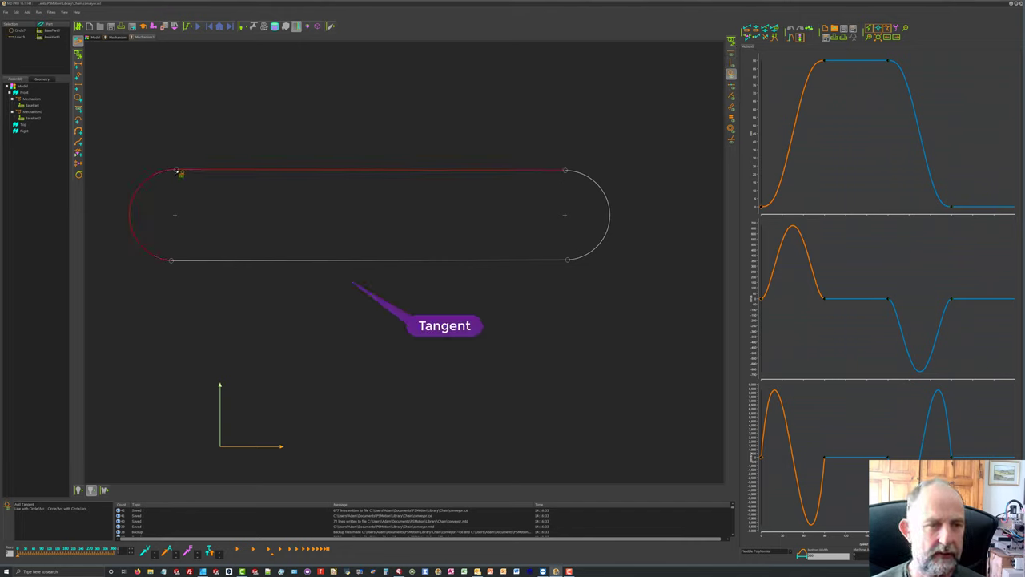
pyautogui.click(178, 173)
pyautogui.click(173, 262)
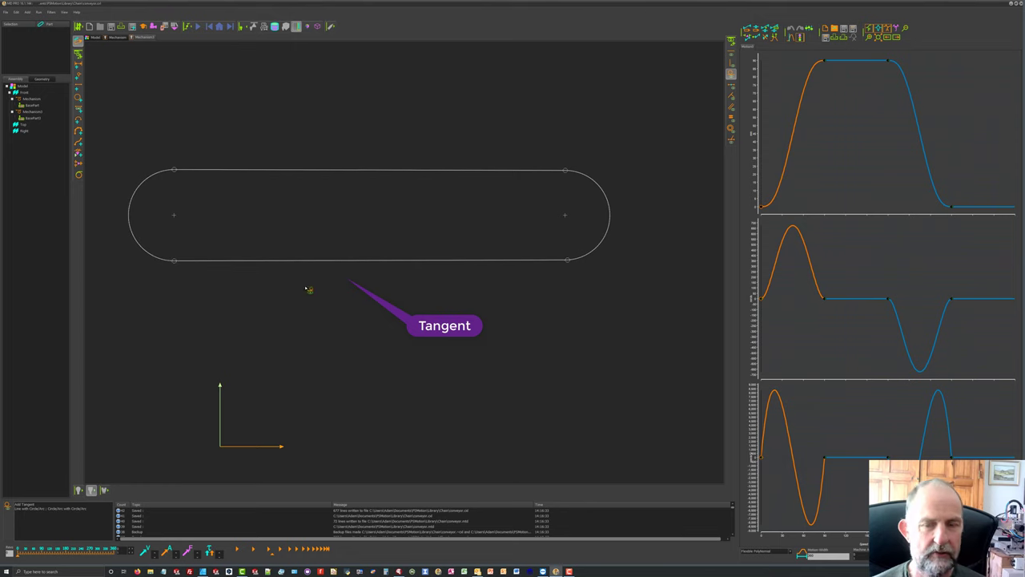
pyautogui.click(568, 263)
# Add a radius dimension to each of the two end arcs, accepting the drawn values.
pyautogui.click(78, 66)
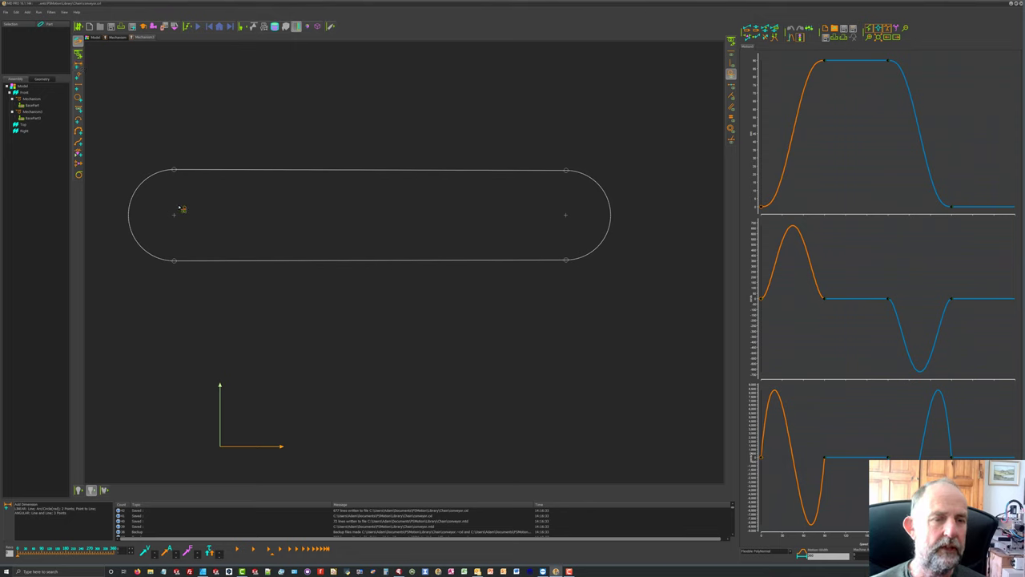
pyautogui.click(78, 65)
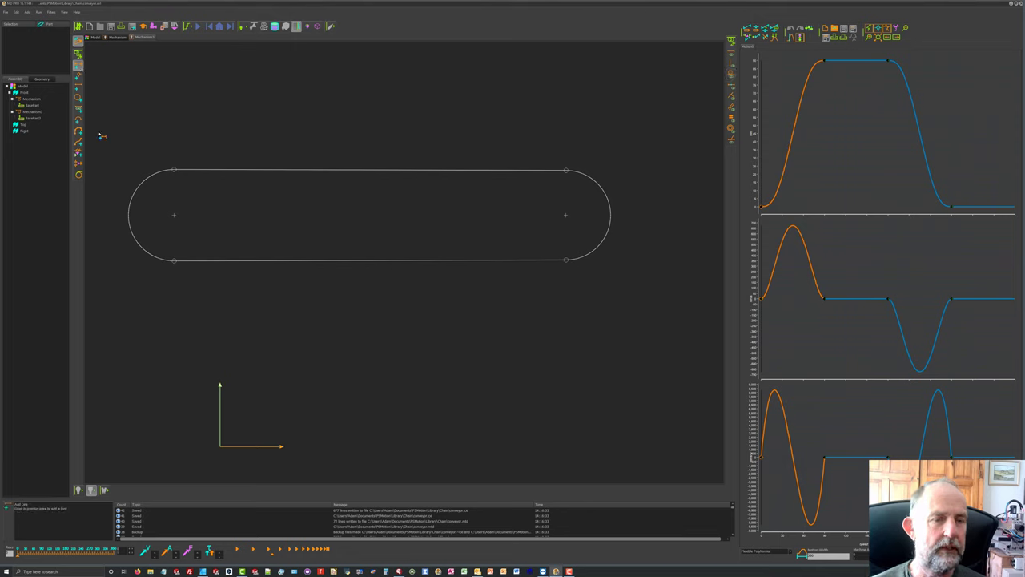
pyautogui.click(144, 188)
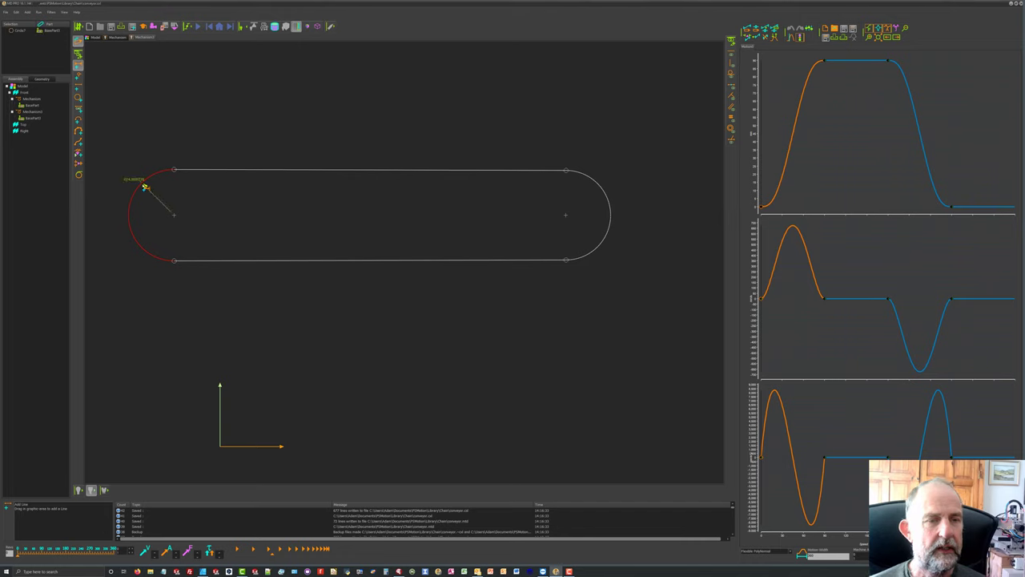
pyautogui.click(137, 173)
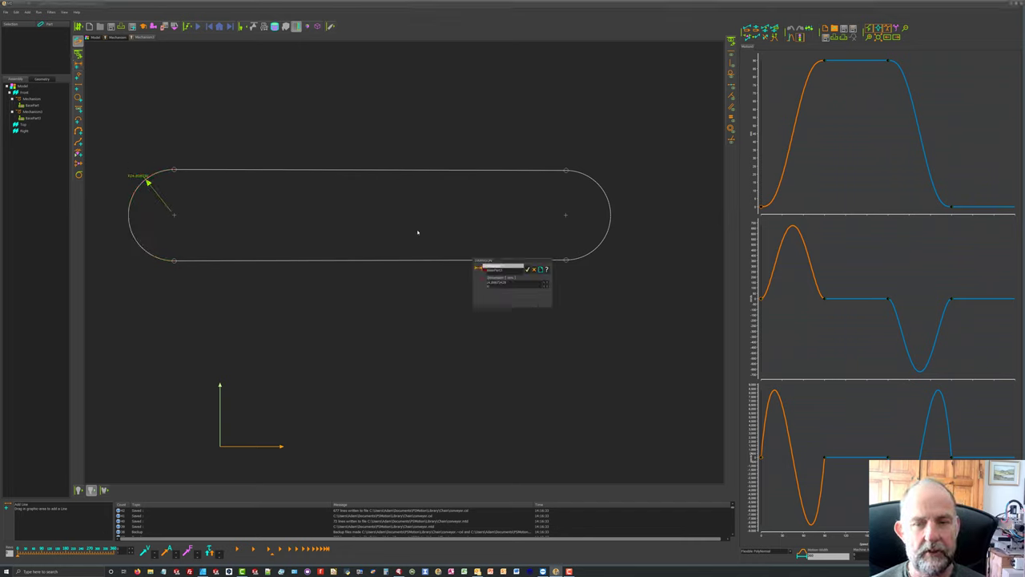
pyautogui.click(529, 270)
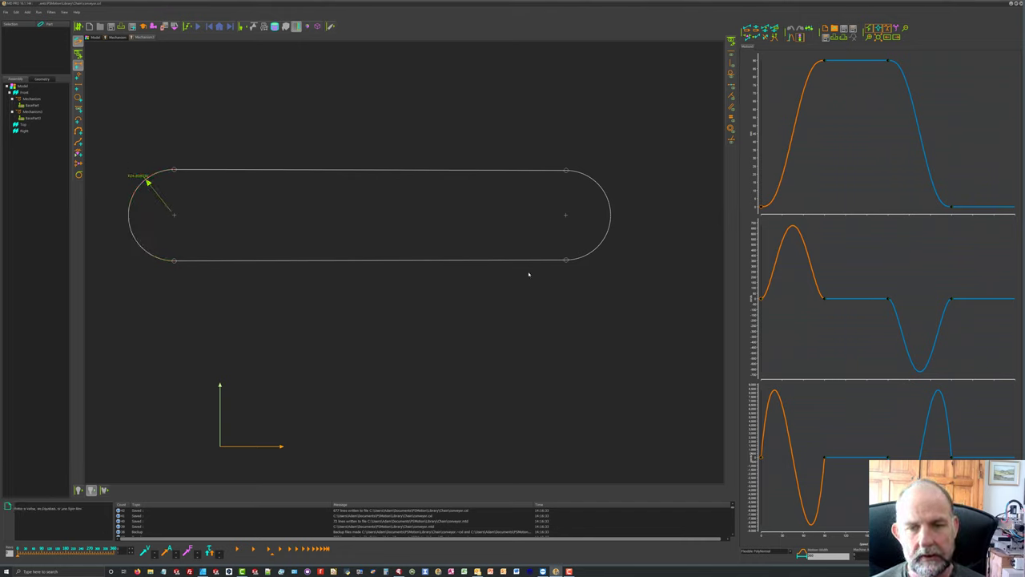
pyautogui.click(600, 192)
pyautogui.click(612, 178)
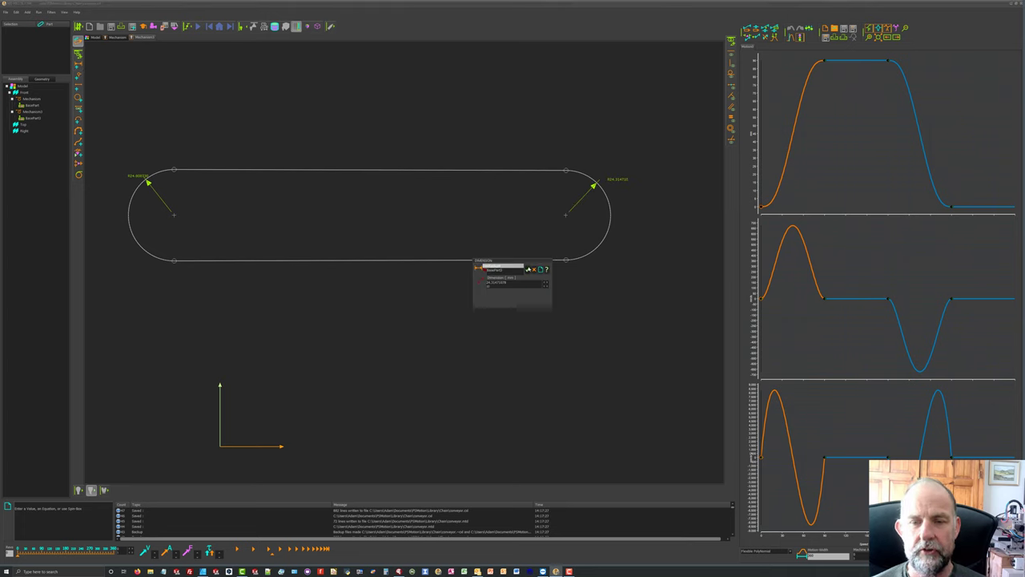
pyautogui.click(528, 270)
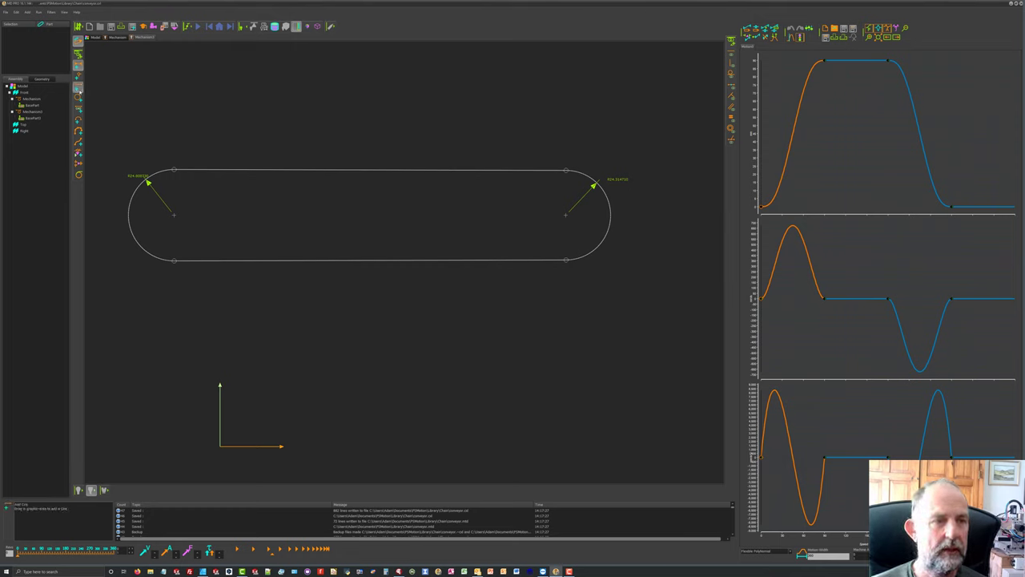
# Sketch a short horizontal line to the right from each arc's centre point and leave the part editor.
pyautogui.click(77, 86)
pyautogui.moveTo(180, 220); pyautogui.dragTo(228, 216)
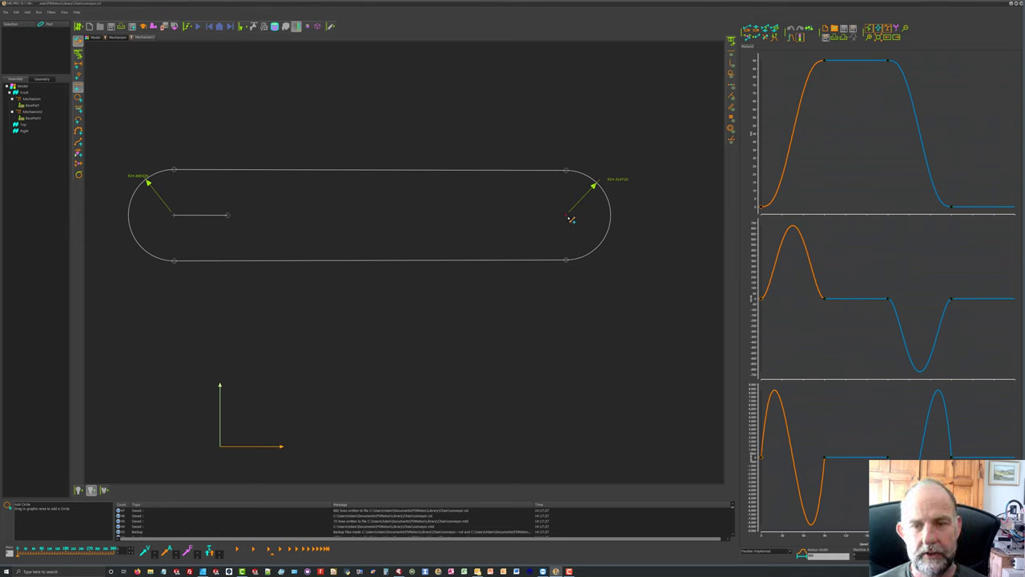
pyautogui.moveTo(570, 219); pyautogui.dragTo(622, 215)
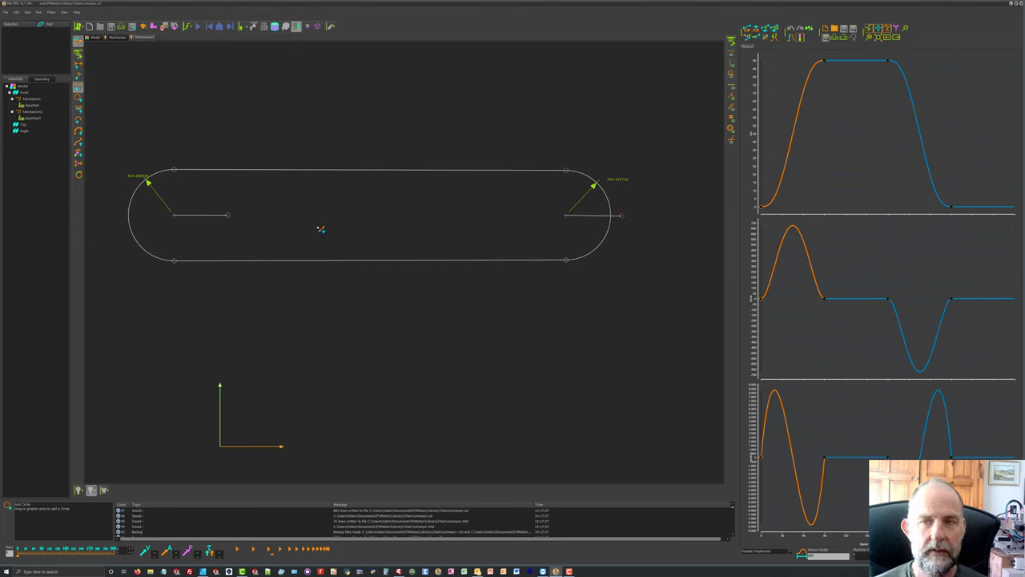
pyautogui.click(730, 53)
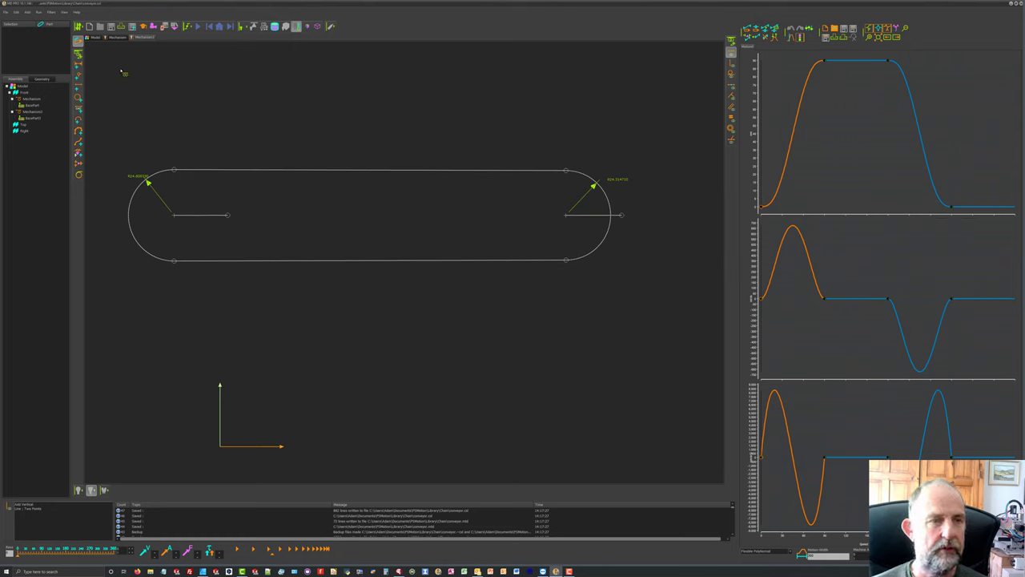
pyautogui.press('Escape')
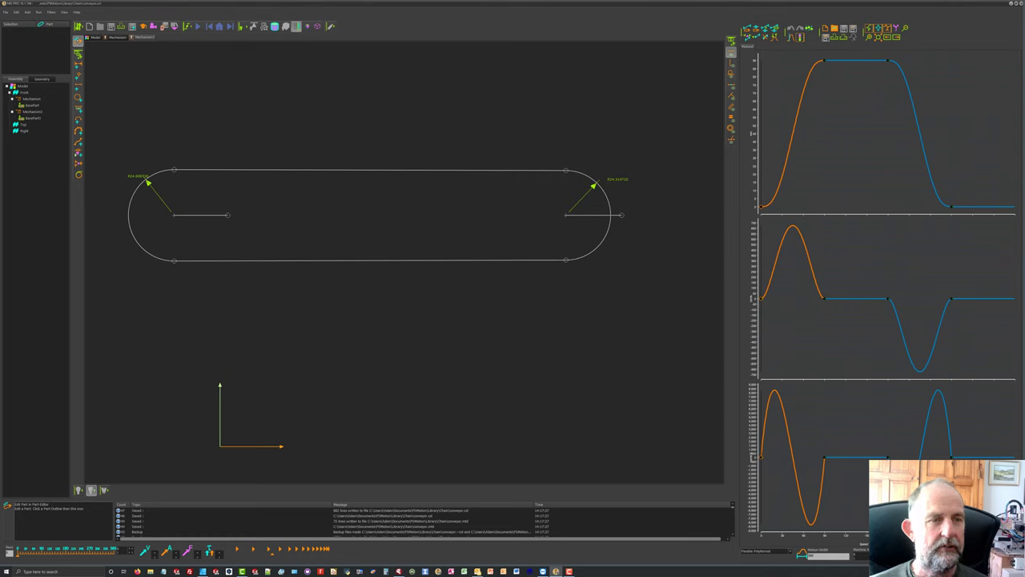
pyautogui.press('Escape')
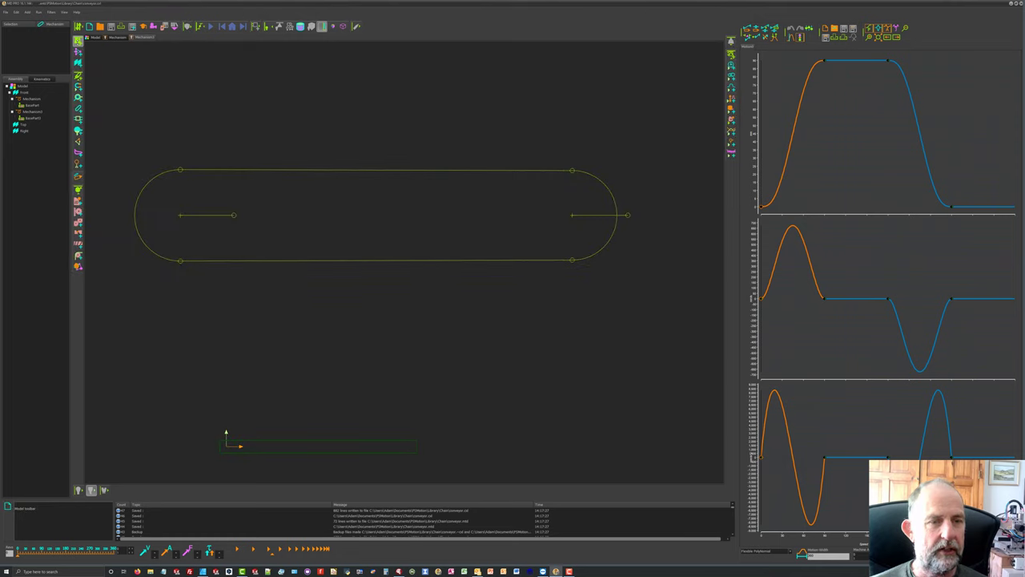
# Add a short part near the left arc's centre and connect its start point to that centre with a pin joint.
pyautogui.click(78, 109)
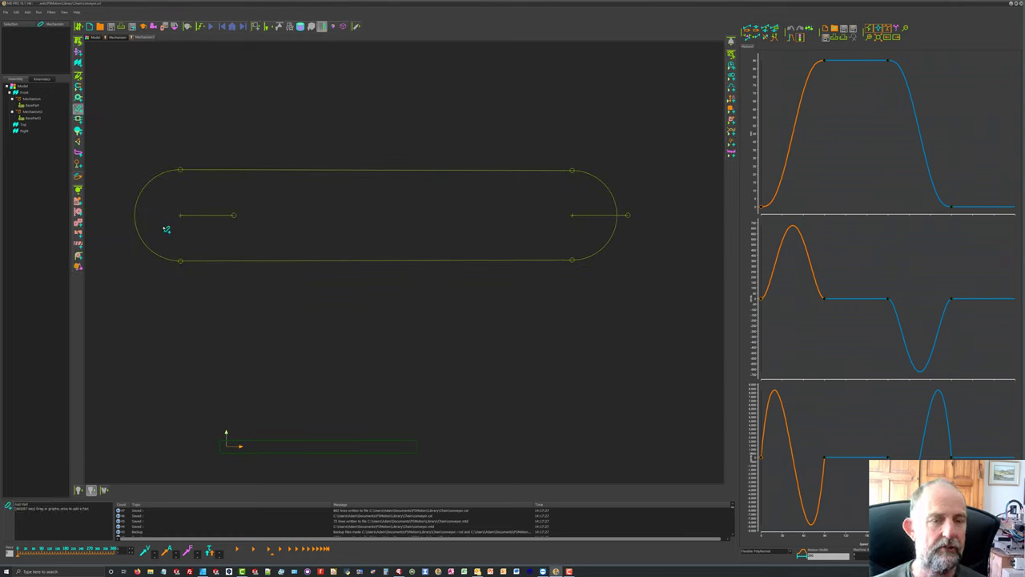
pyautogui.moveTo(181, 216); pyautogui.dragTo(210, 188)
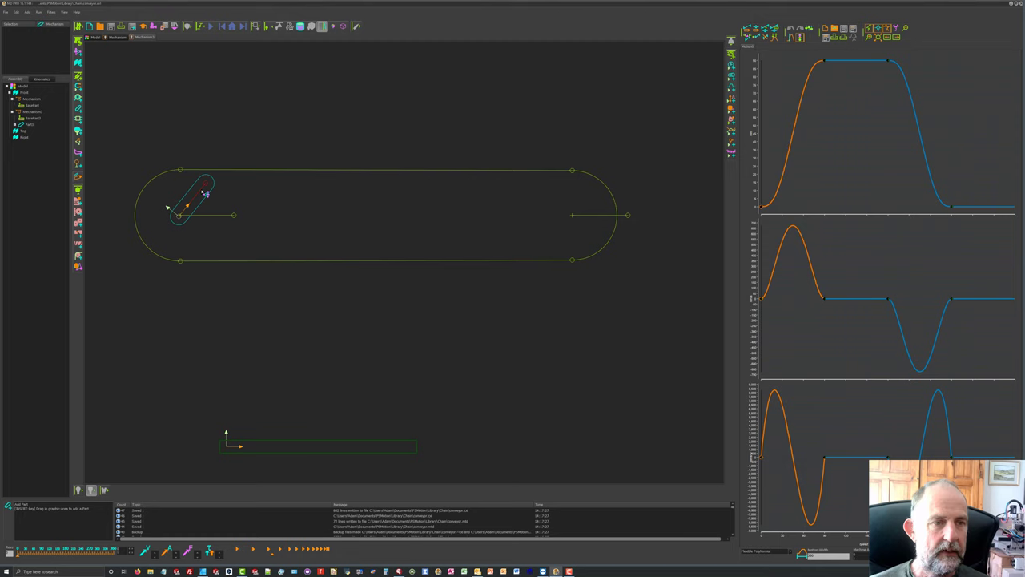
pyautogui.click(78, 97)
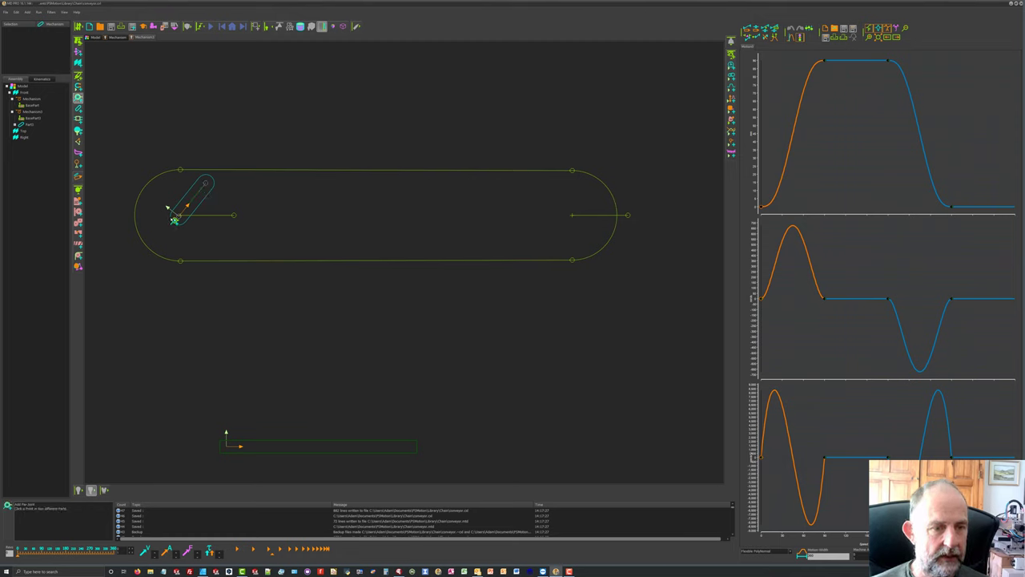
pyautogui.click(183, 220)
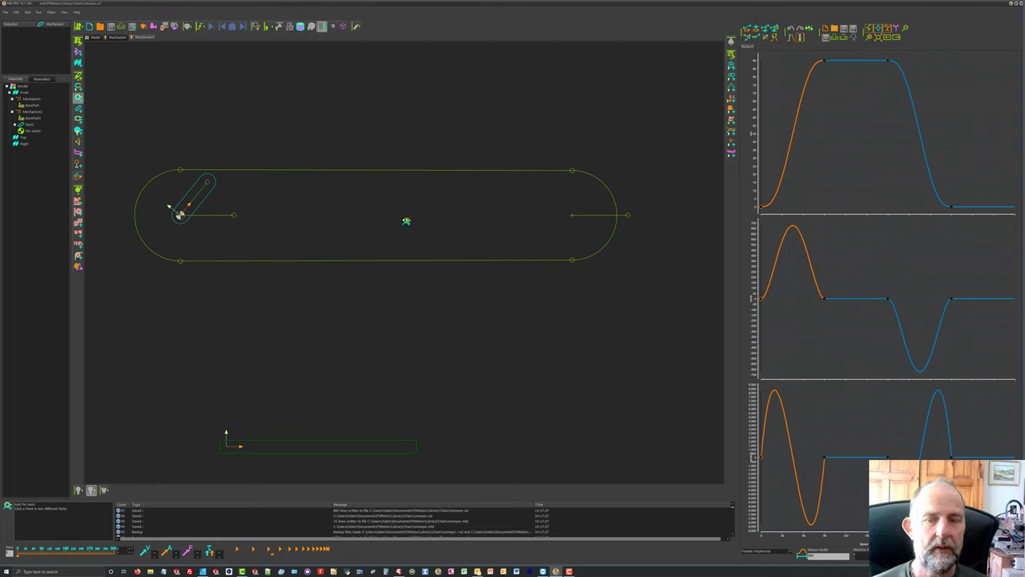
# Add a short part at the right arc's centre, pin-jointed to the centre point at its start.
pyautogui.click(79, 109)
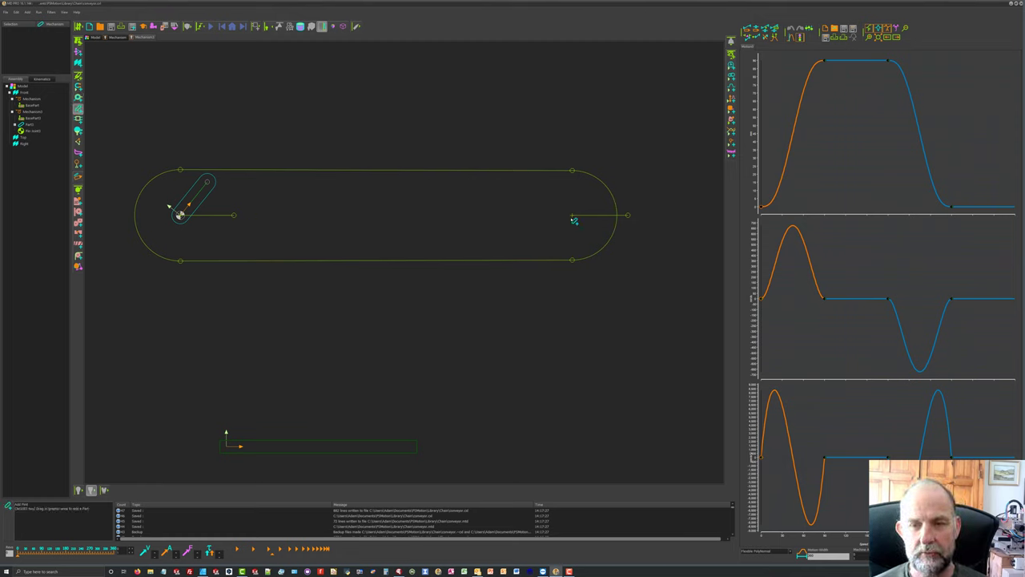
pyautogui.moveTo(572, 215); pyautogui.dragTo(590, 180)
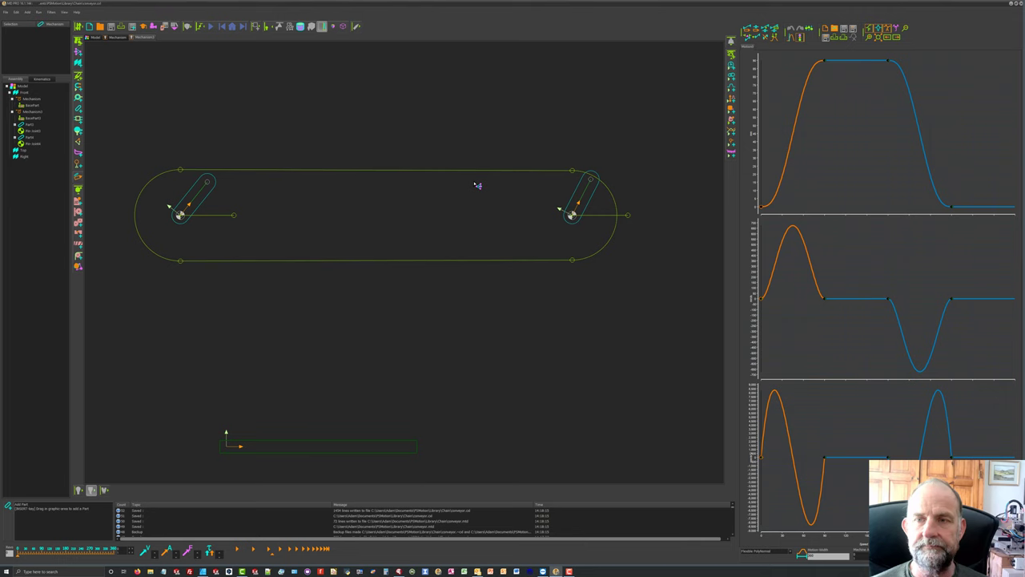
# Add a motion dimension at the left pin joint between the base's horizontal line and the part's centreline, placing its block below the loop.
pyautogui.click(730, 98)
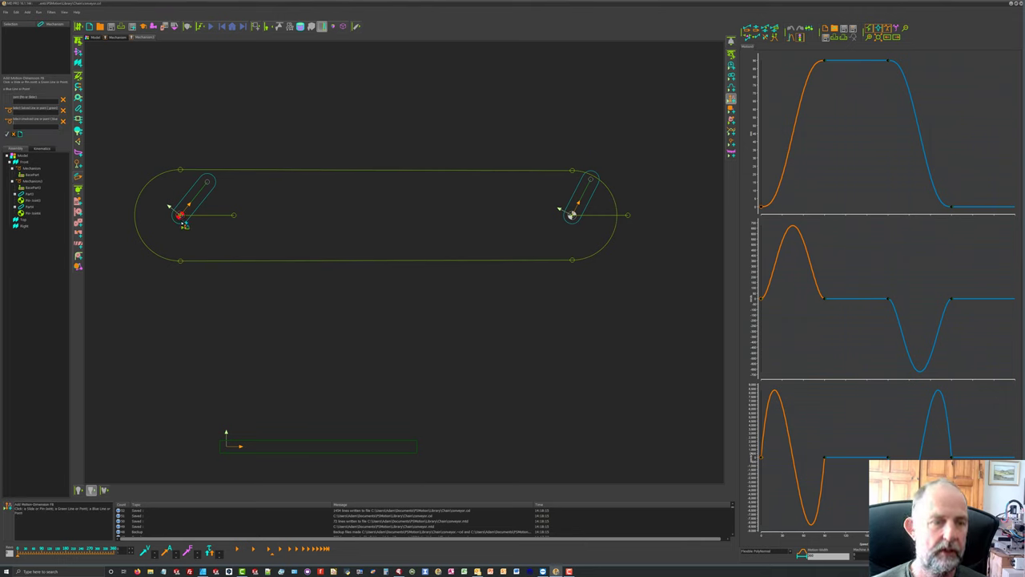
pyautogui.click(181, 215)
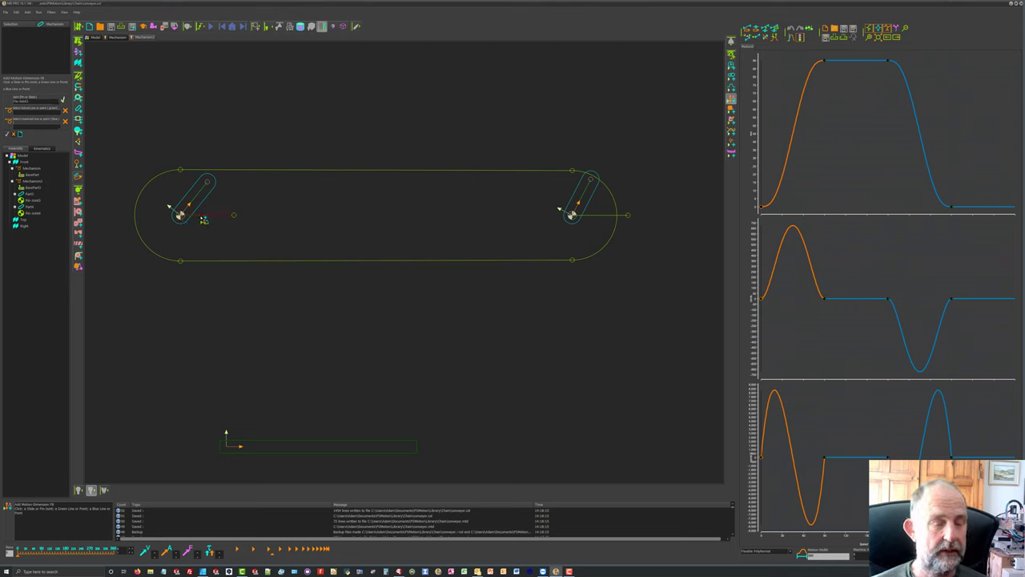
pyautogui.click(204, 217)
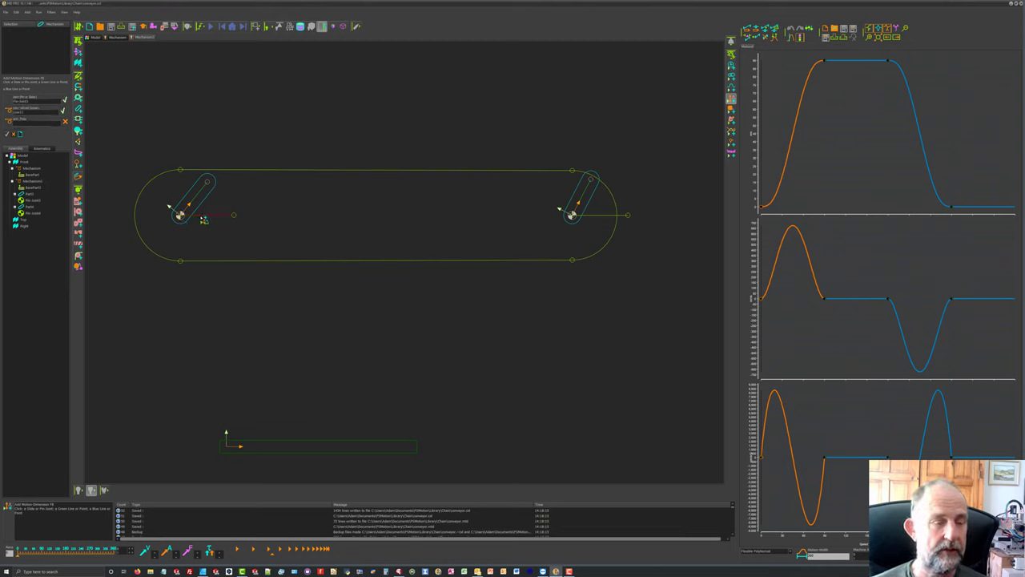
pyautogui.click(201, 200)
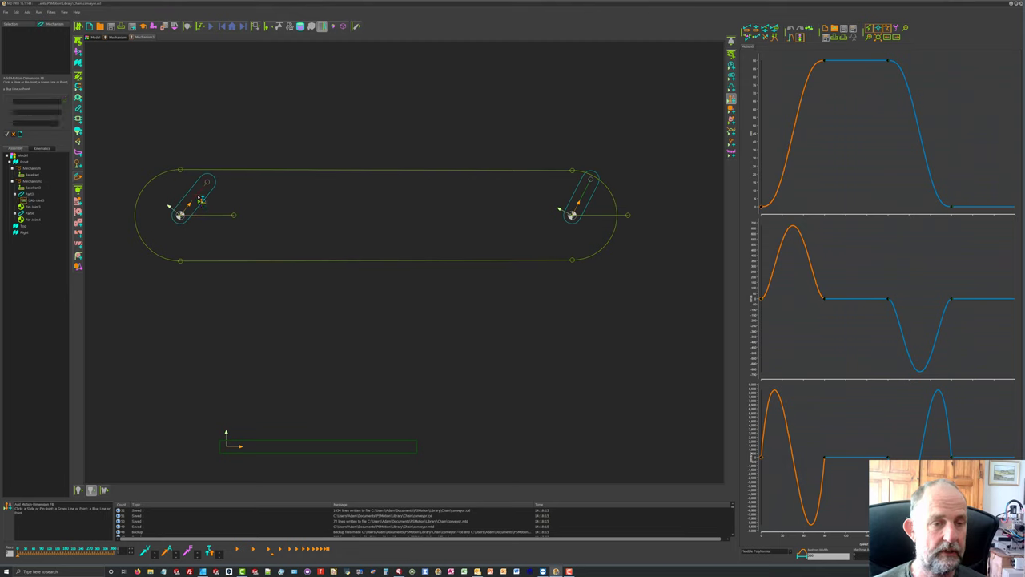
pyautogui.click(246, 232)
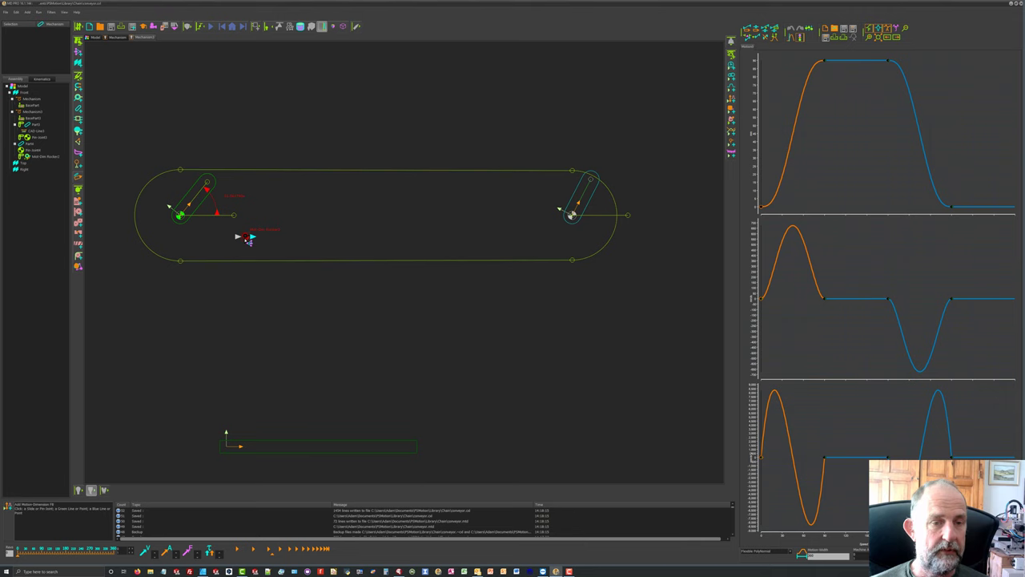
pyautogui.click(232, 302)
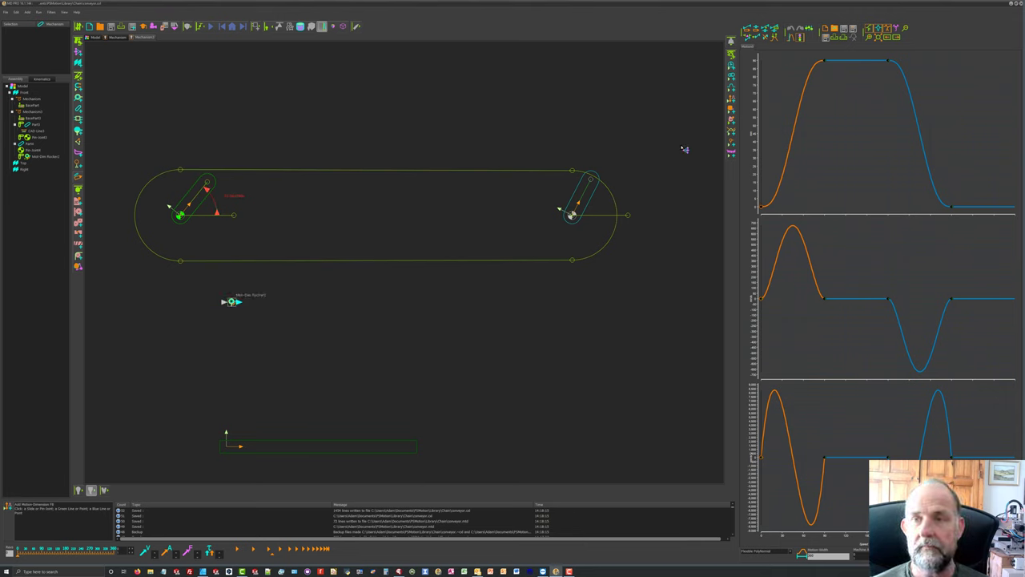
# Add a Linear Motion block and a Gearing block below the loop, wiring the linear motion through the gearing into the motion dimension.
pyautogui.click(731, 68)
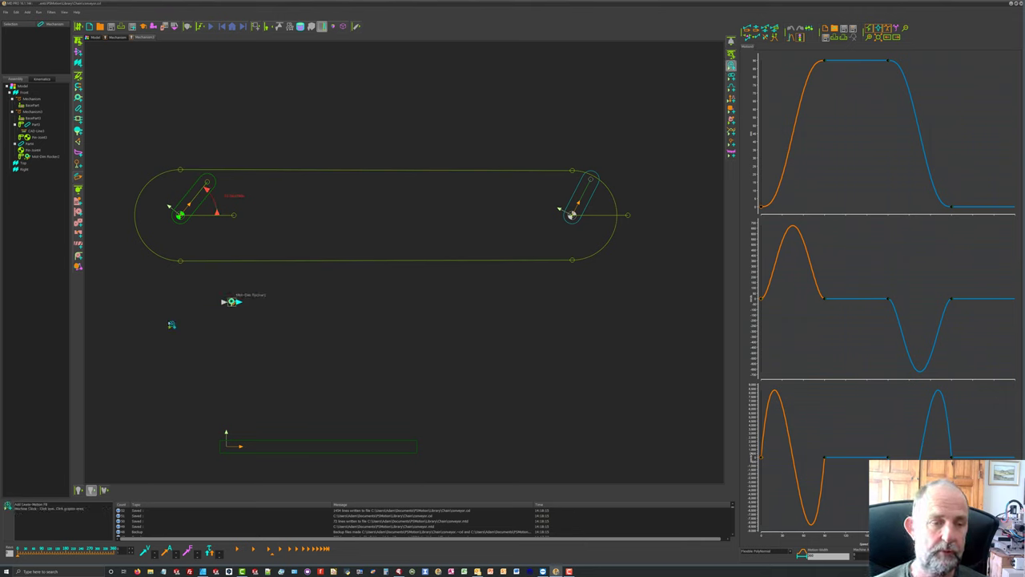
pyautogui.click(138, 325)
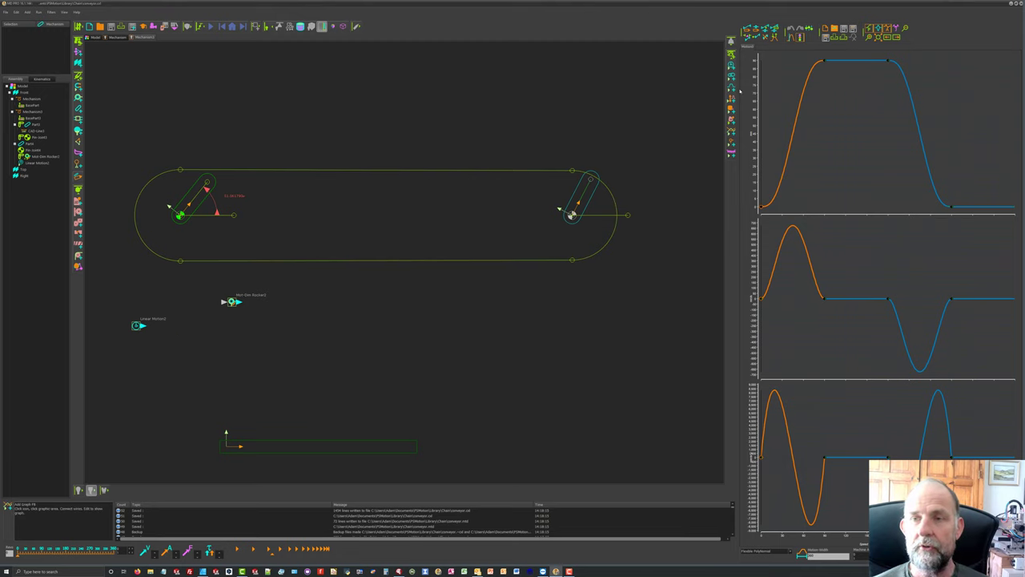
pyautogui.click(732, 77)
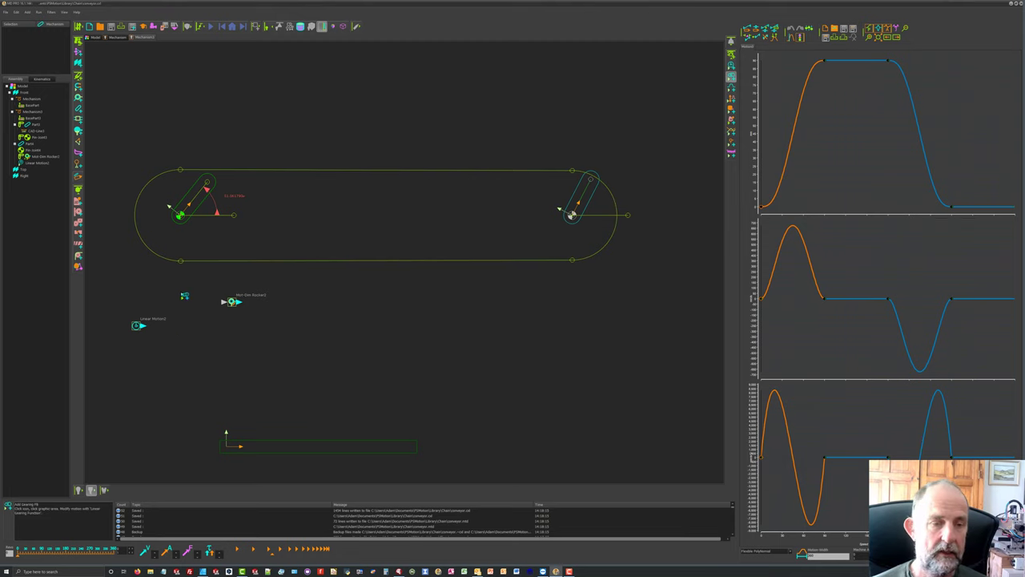
pyautogui.click(184, 300)
pyautogui.moveTo(145, 325); pyautogui.dragTo(225, 302)
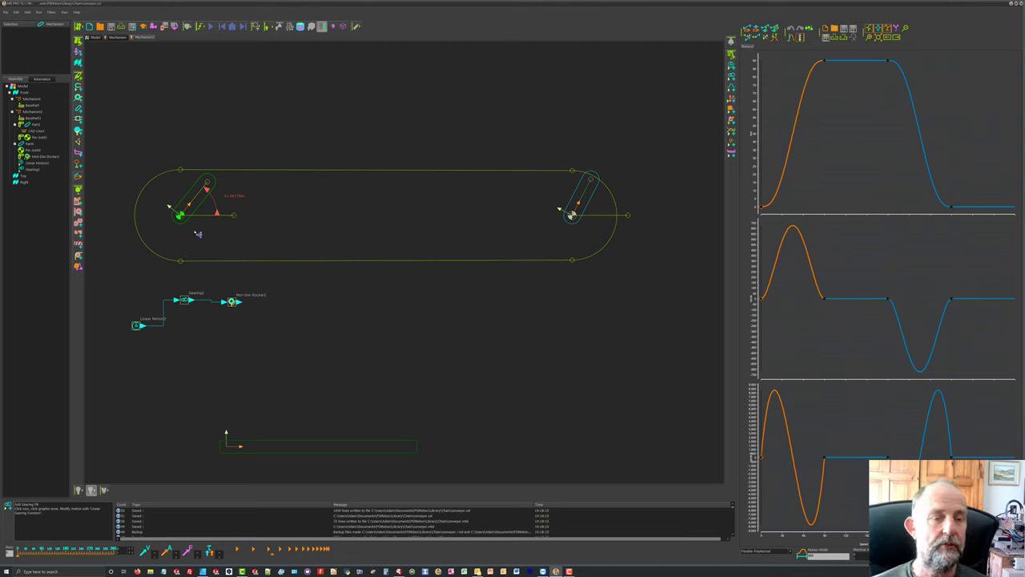
pyautogui.click(181, 216)
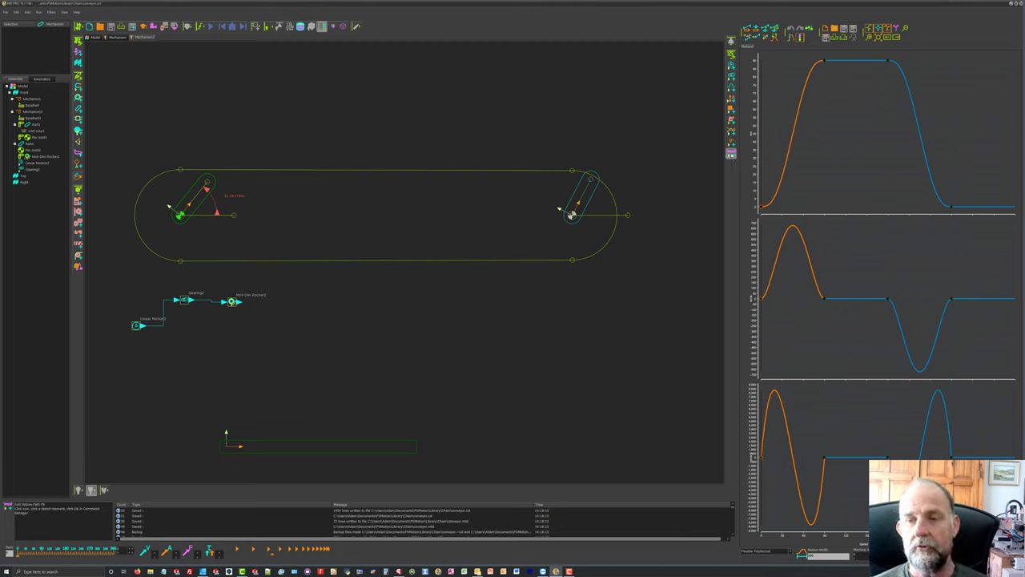
# Add a Motion Path block on the loop's upper line, place it above the loop, and cycle the model before returning it home.
pyautogui.click(730, 152)
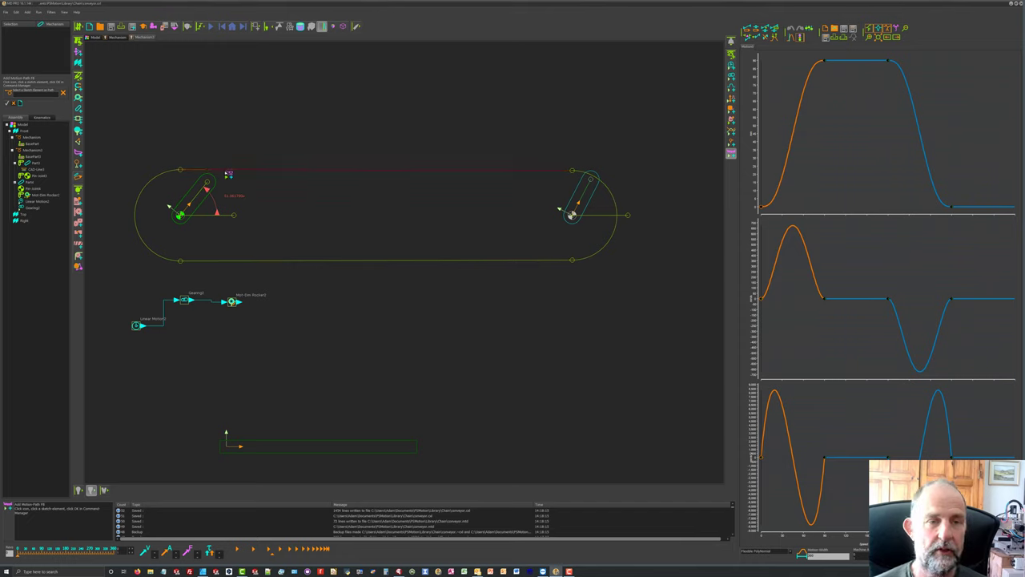
pyautogui.click(197, 171)
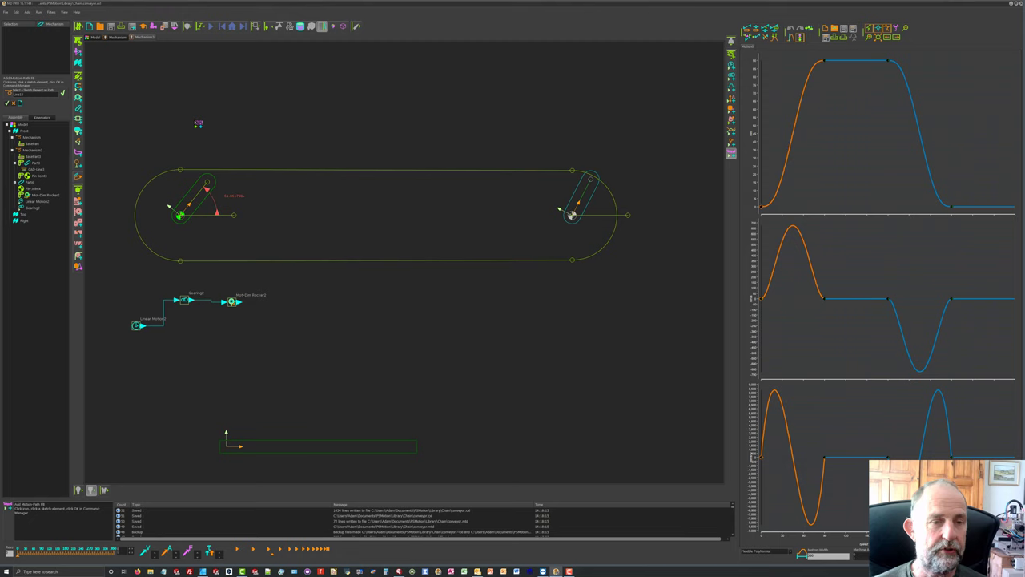
pyautogui.press('Return')
pyautogui.click(189, 137)
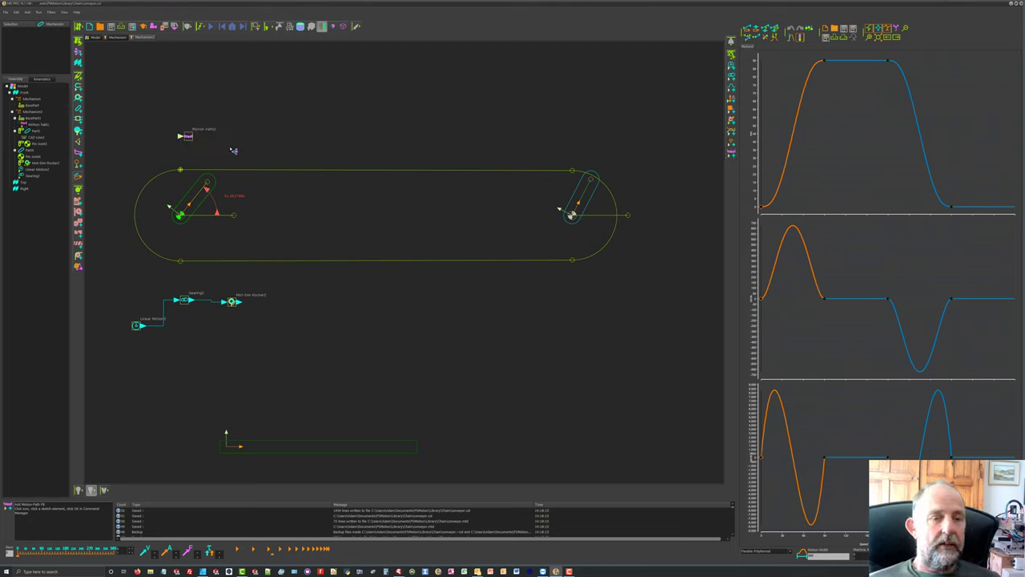
pyautogui.click(211, 27)
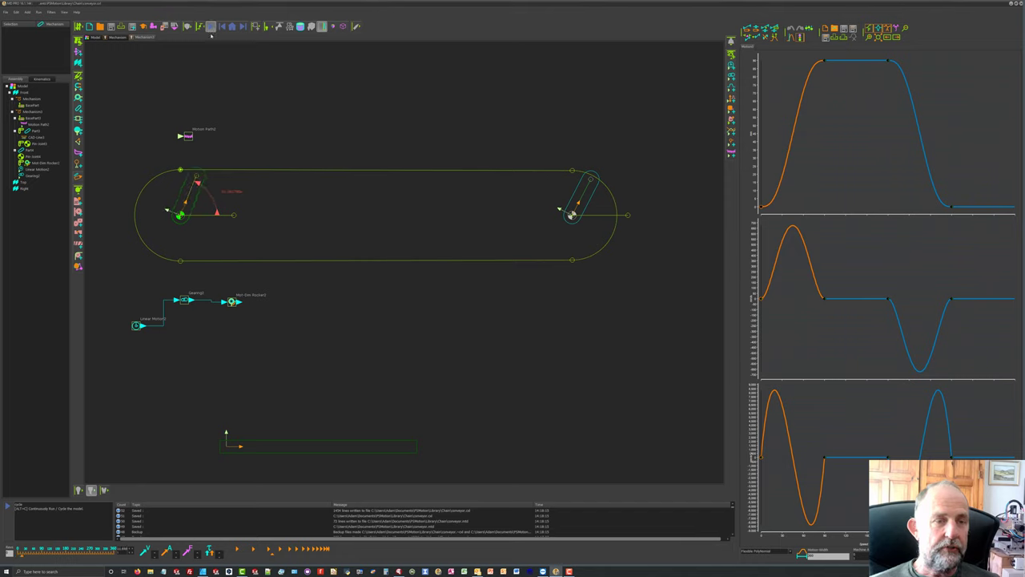
pyautogui.click(233, 26)
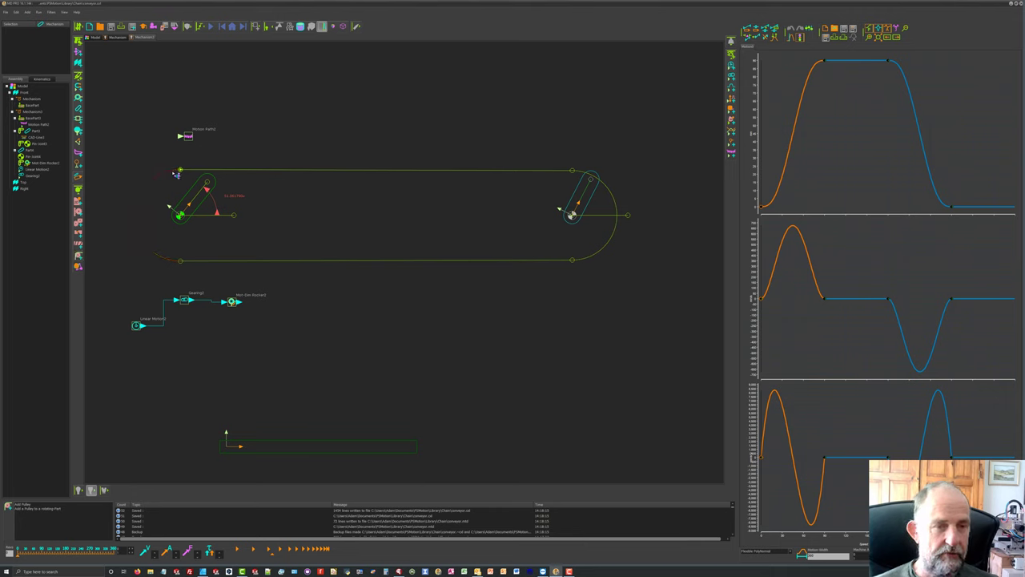
# Add a pulley using the left pin joint, motion path, left arc's radius dimension and left part, and cycle the model before returning it home.
pyautogui.click(78, 256)
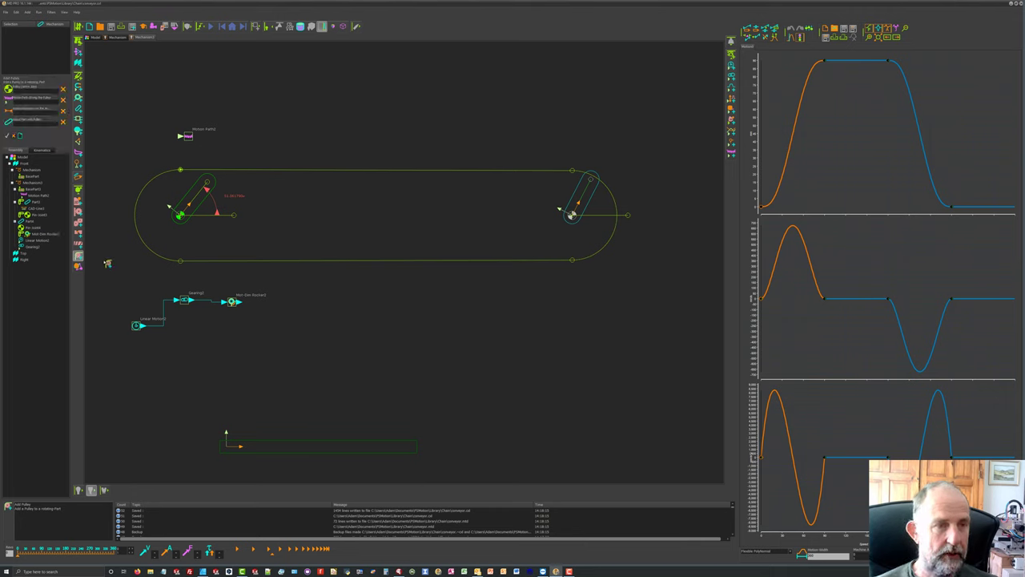
pyautogui.click(181, 221)
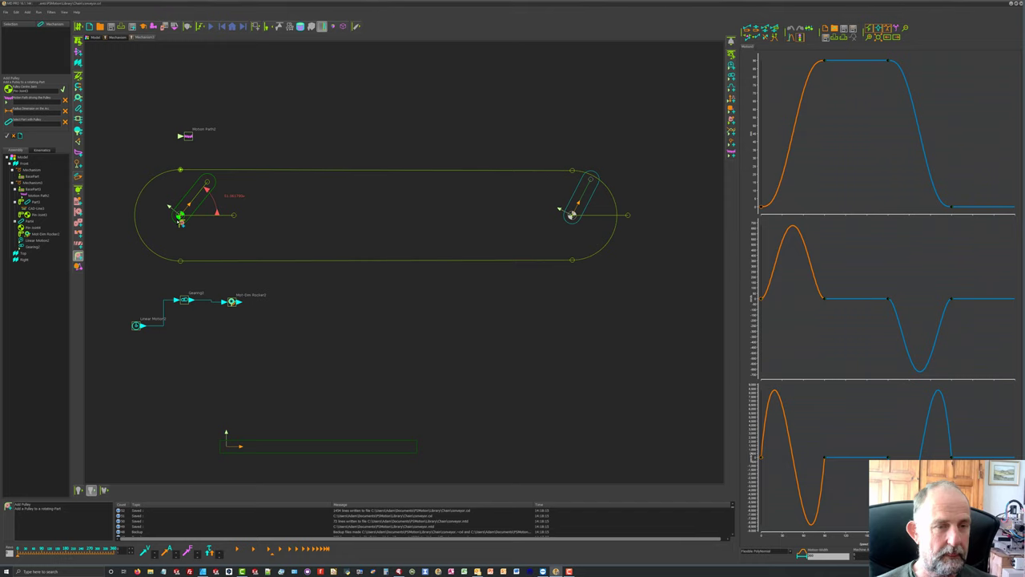
pyautogui.click(193, 142)
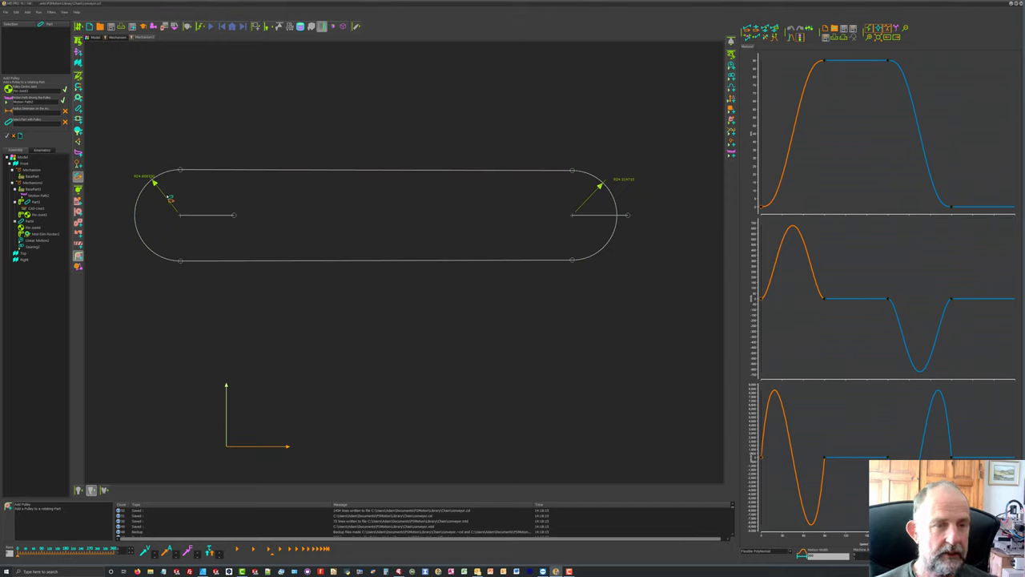
pyautogui.click(166, 197)
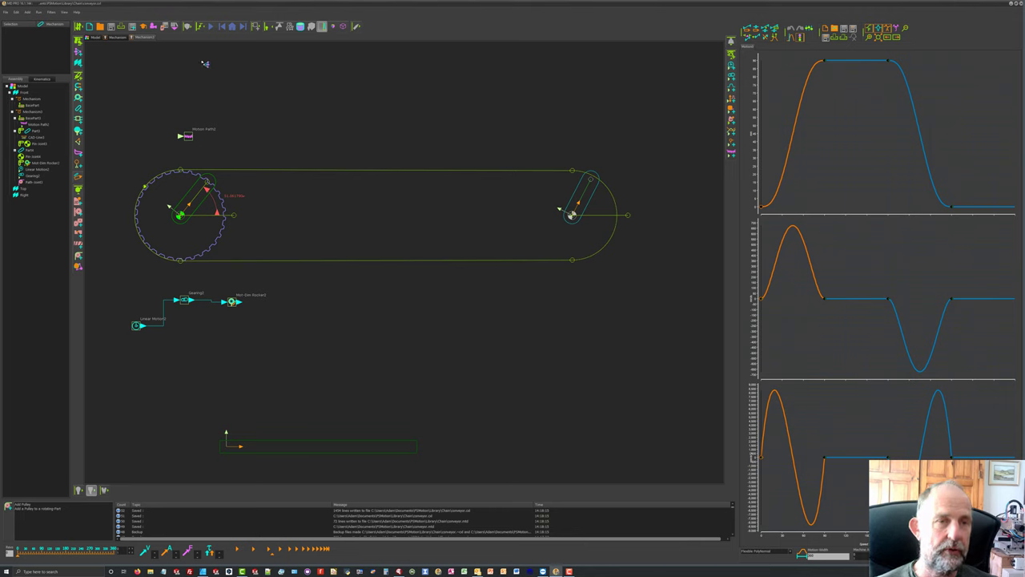
pyautogui.click(211, 27)
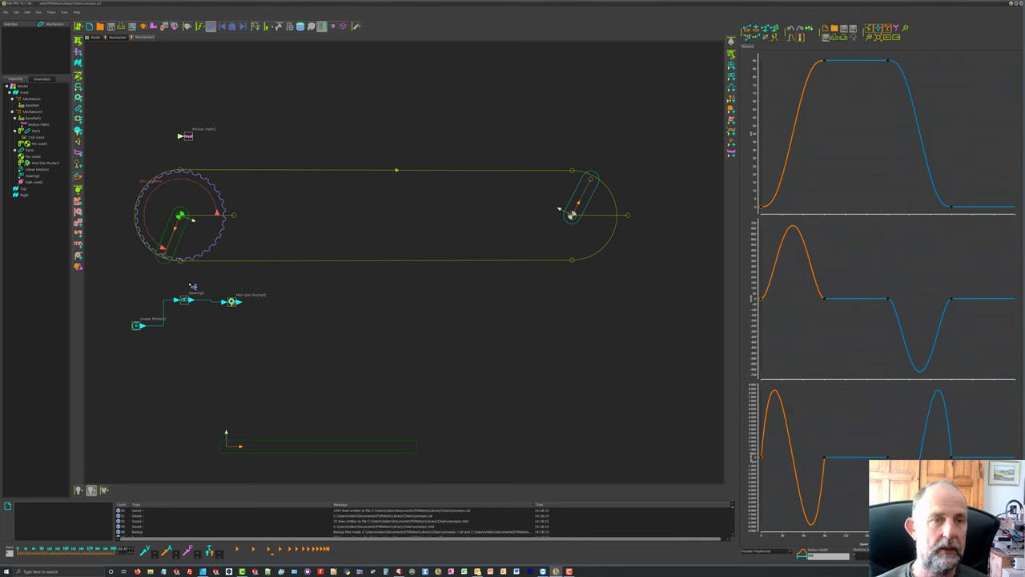
pyautogui.click(232, 26)
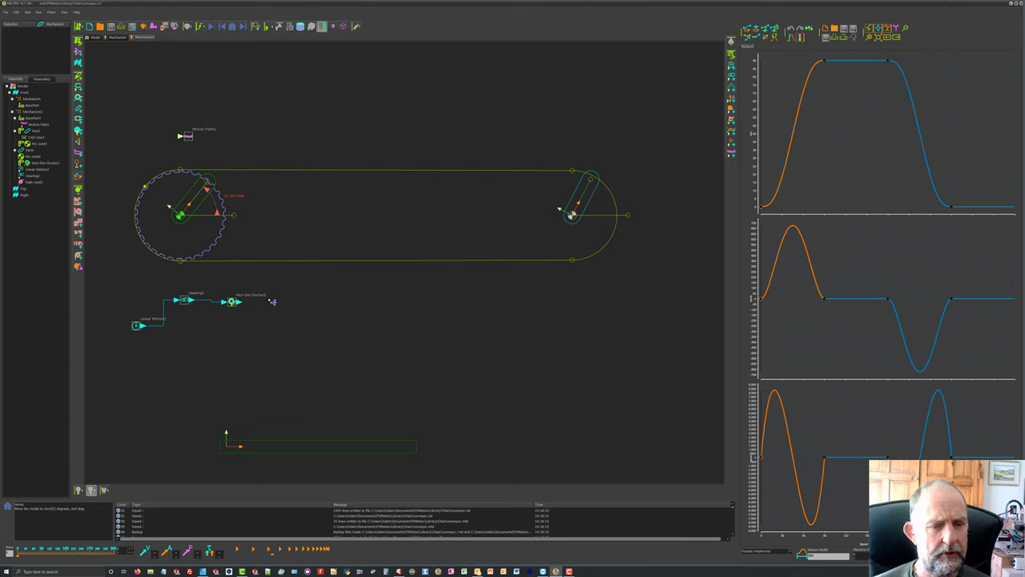
# Edit the base part to add a horizontal dimension between the two arc centres, accept the drawn value and leave the part editor.
pyautogui.doubleClick(290, 445)
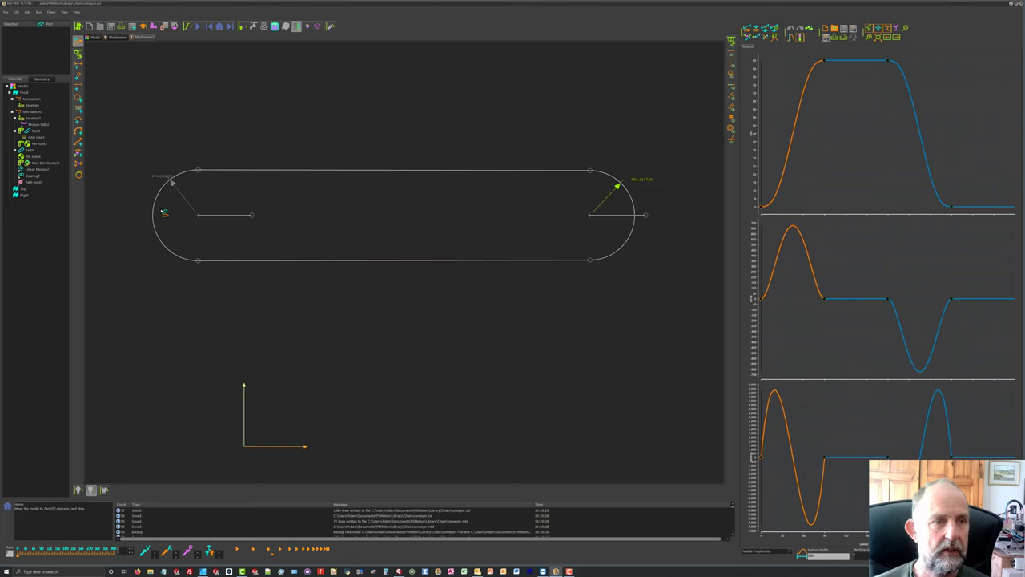
pyautogui.click(79, 66)
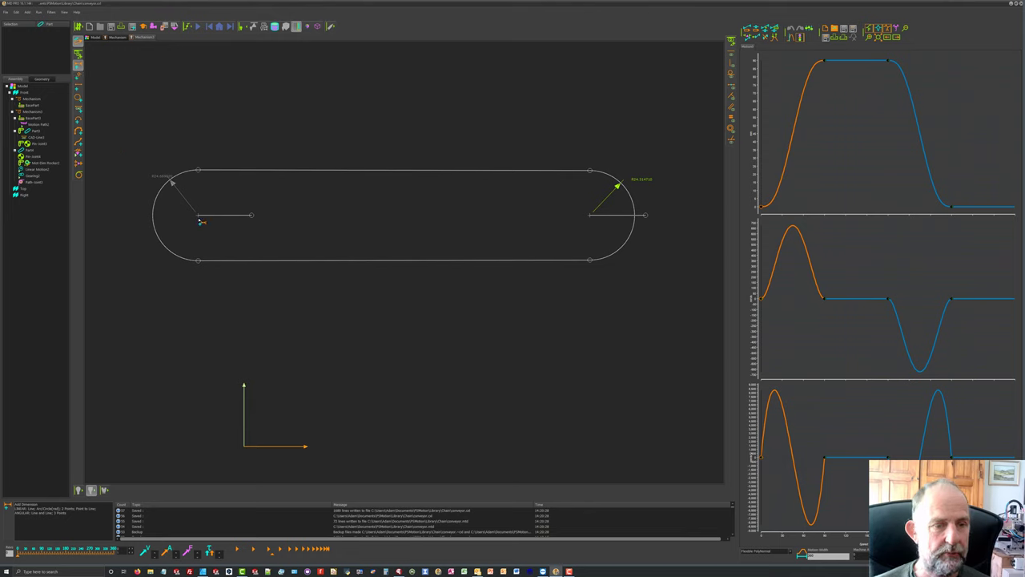
pyautogui.click(199, 218)
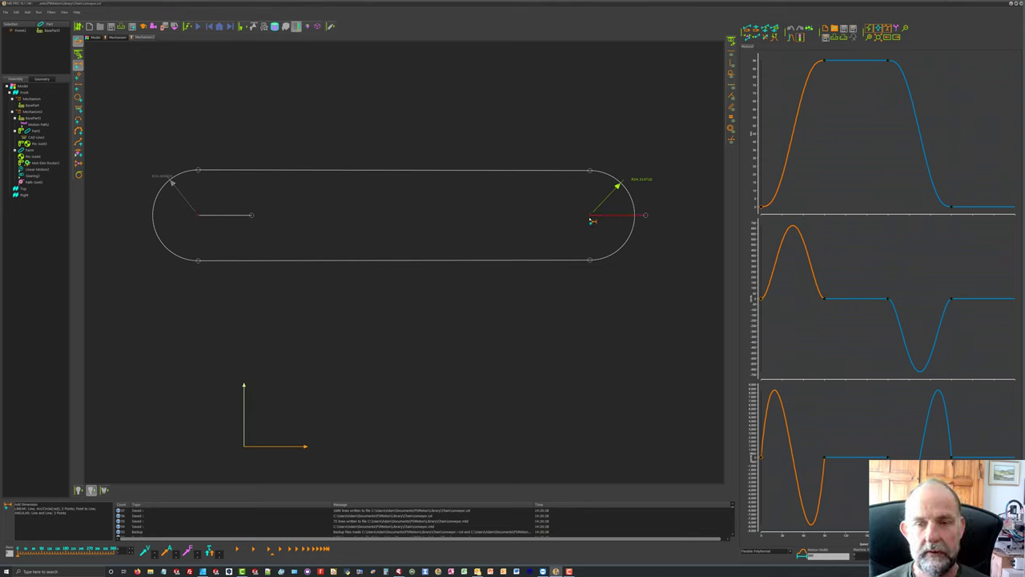
pyautogui.click(591, 216)
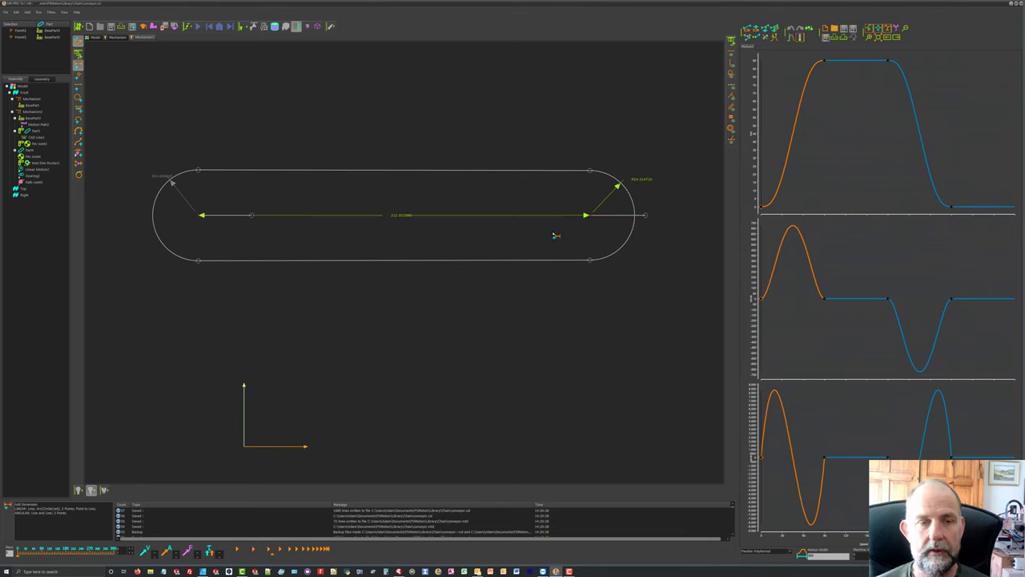
pyautogui.click(442, 300)
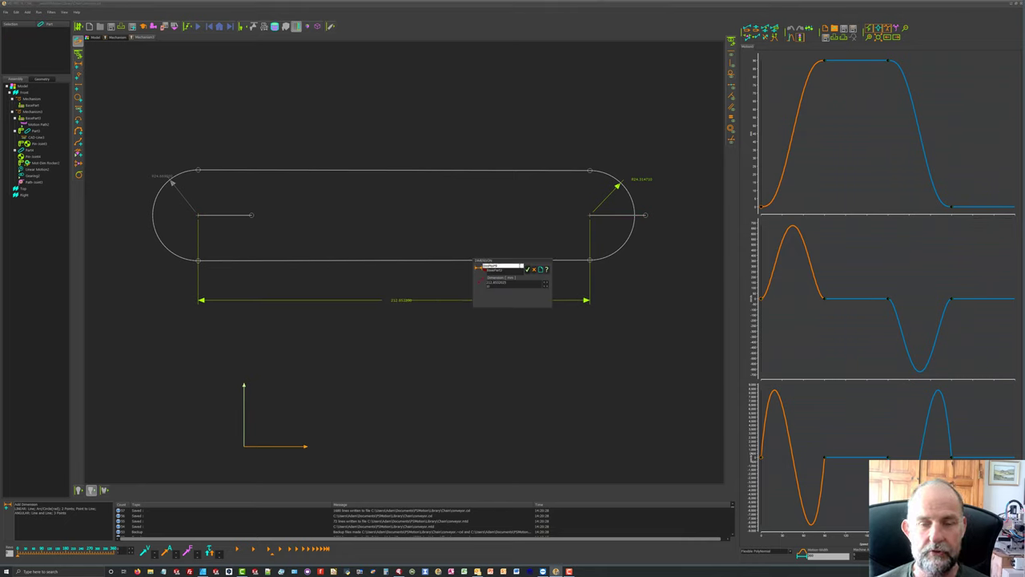
pyautogui.click(527, 269)
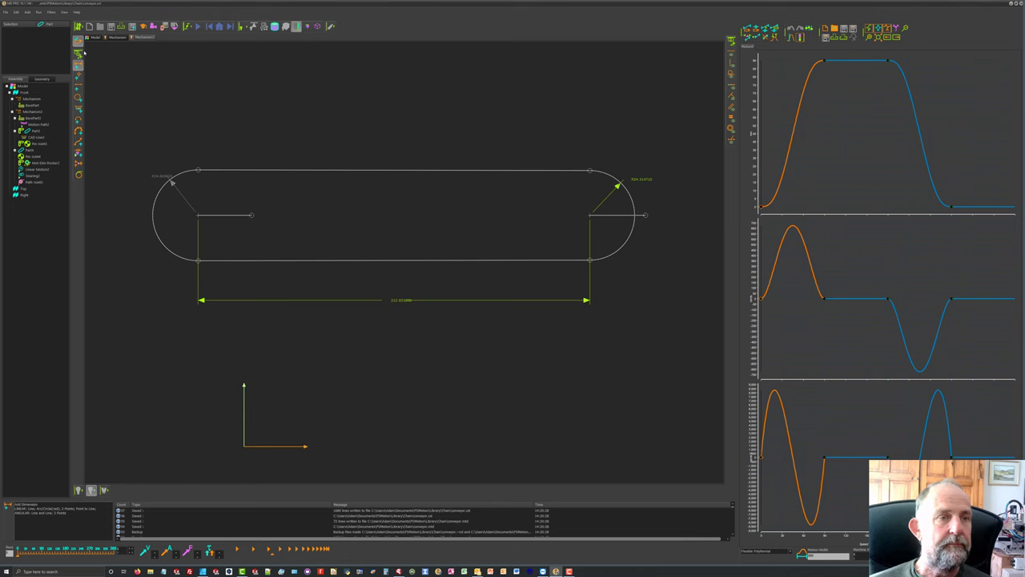
pyautogui.doubleClick(213, 112)
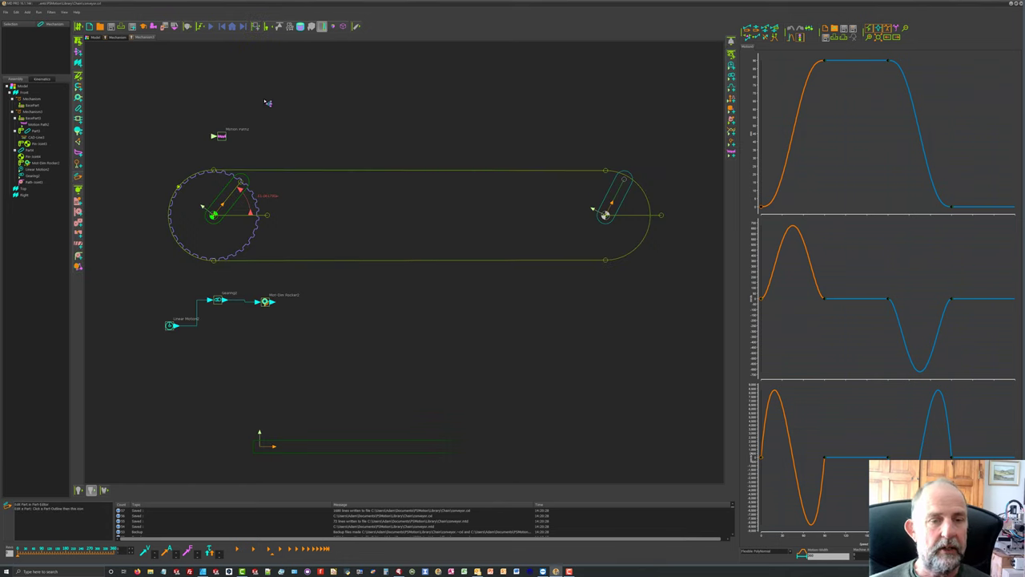
# Start length control for the motion path using the arc-centre dimension, set the target path length to 600 mm, and accept the settings.
pyautogui.doubleClick(225, 138)
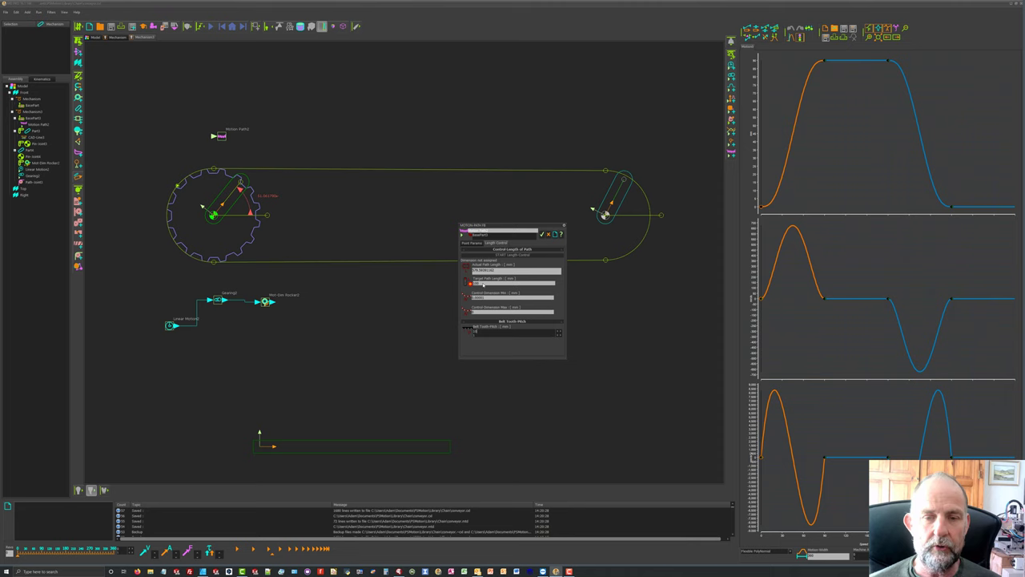
pyautogui.click(495, 255)
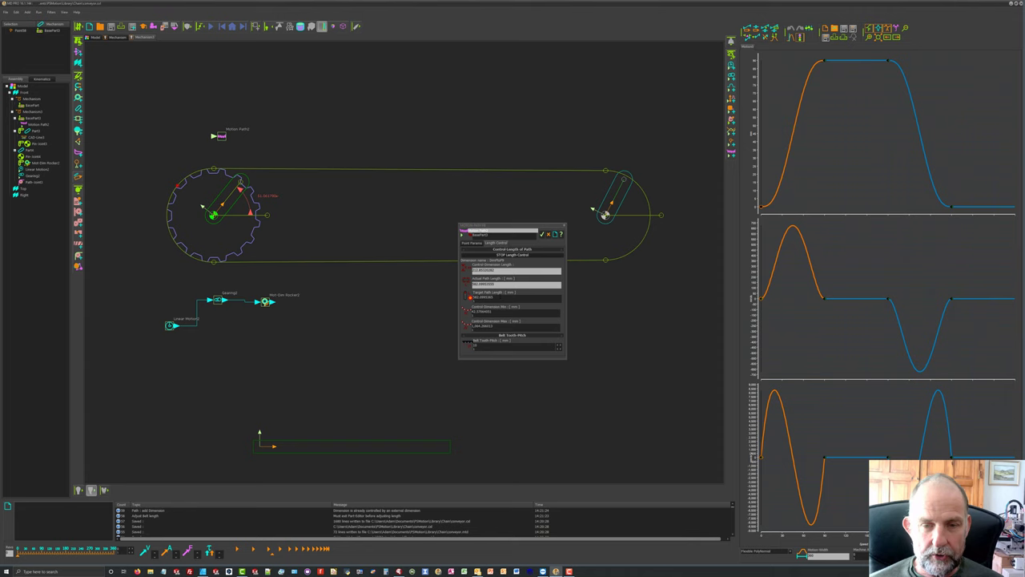
pyautogui.doubleClick(479, 298)
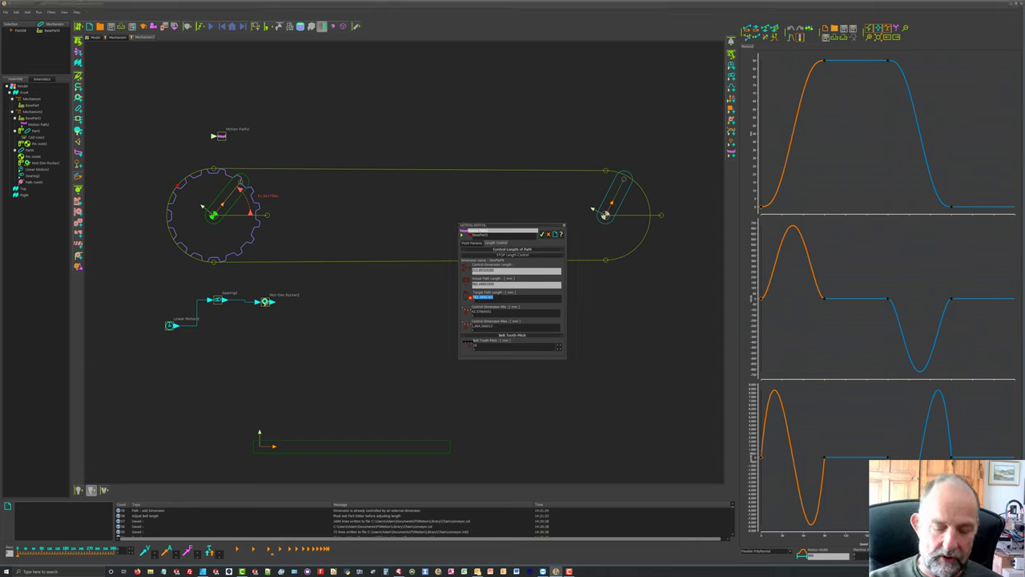
pyautogui.write('8')
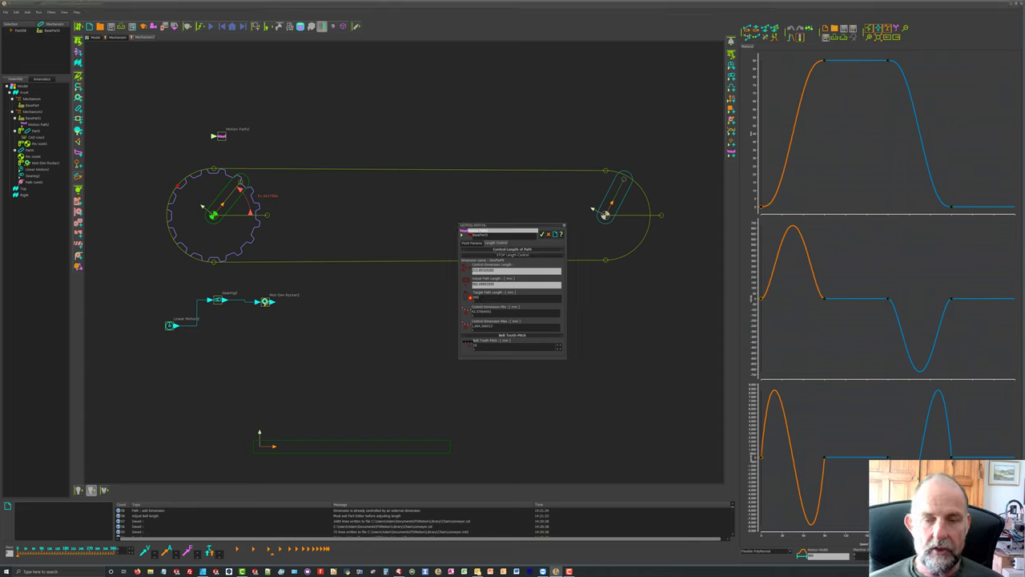
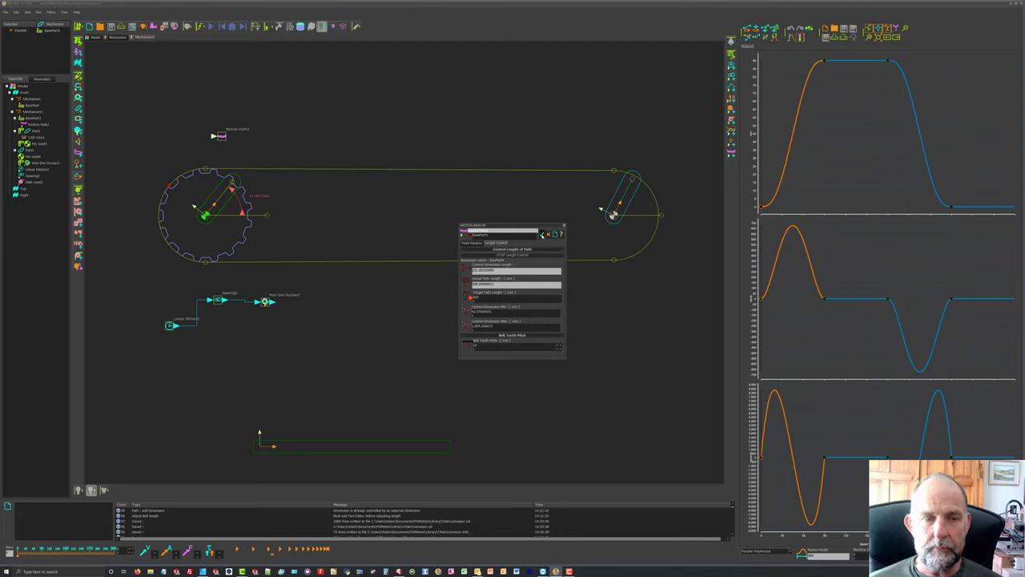
pyautogui.click(543, 233)
# Set the left pulley's number of teeth to 20 and close its settings.
pyautogui.doubleClick(251, 234)
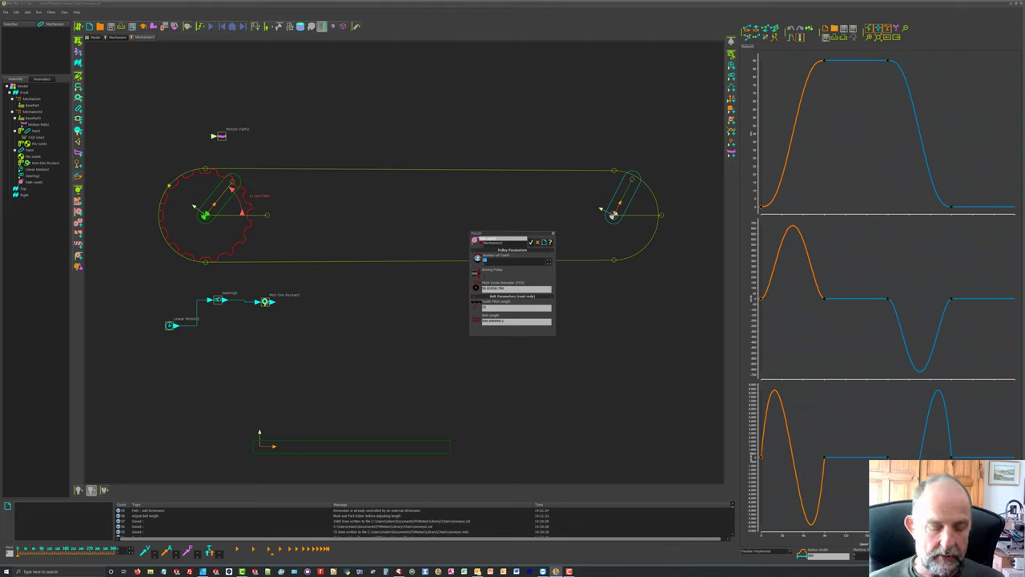
pyautogui.write('28')
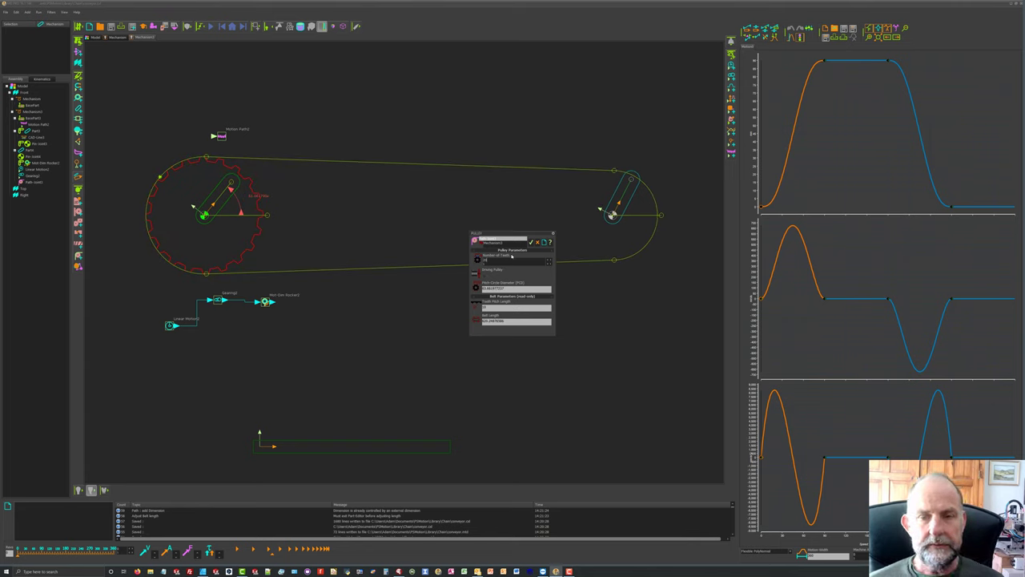
pyautogui.press('Escape')
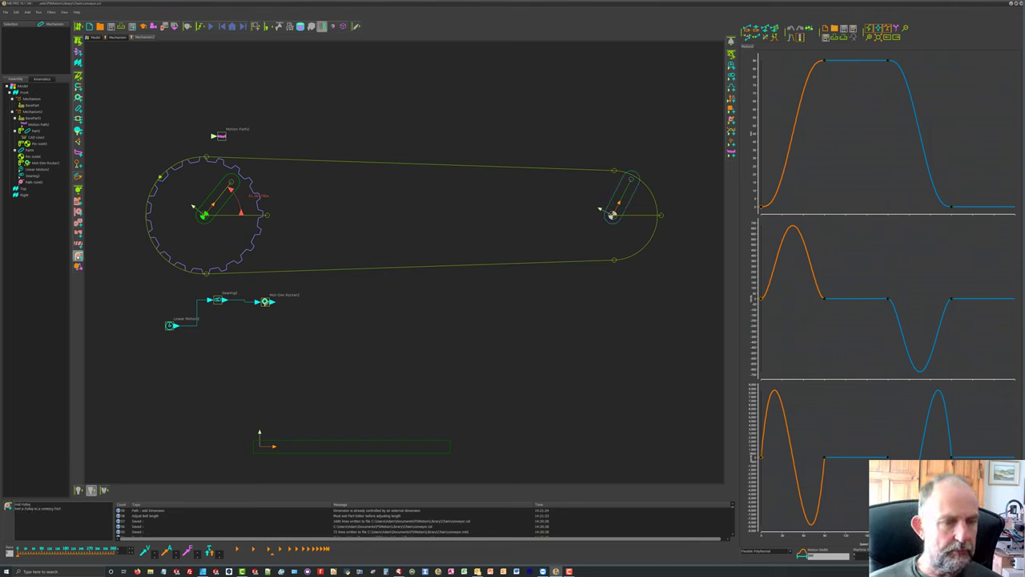
# Add a second pulley using the right pin joint, the motion path, the right arc's radius dimension and the right part.
pyautogui.click(78, 254)
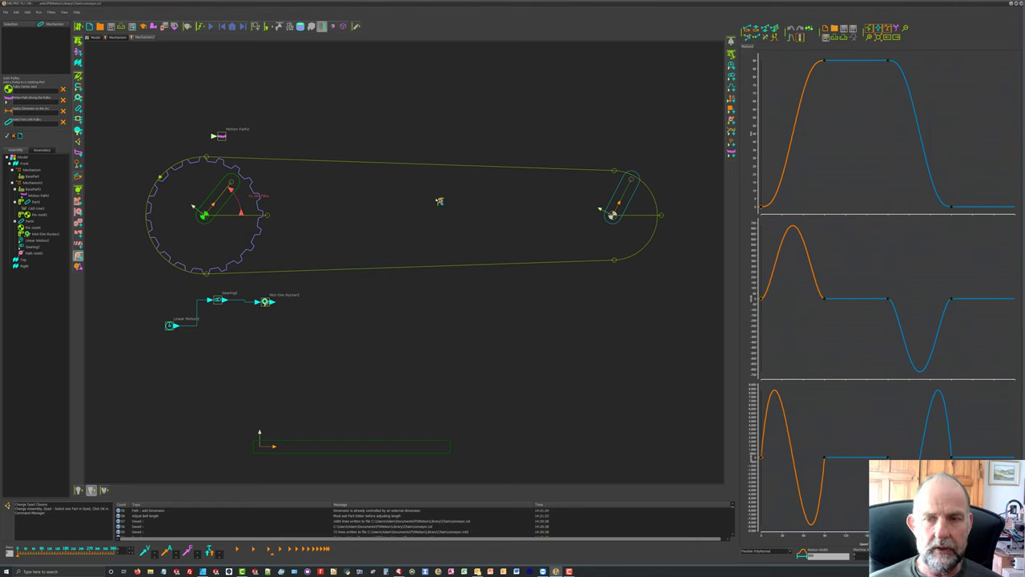
pyautogui.click(612, 218)
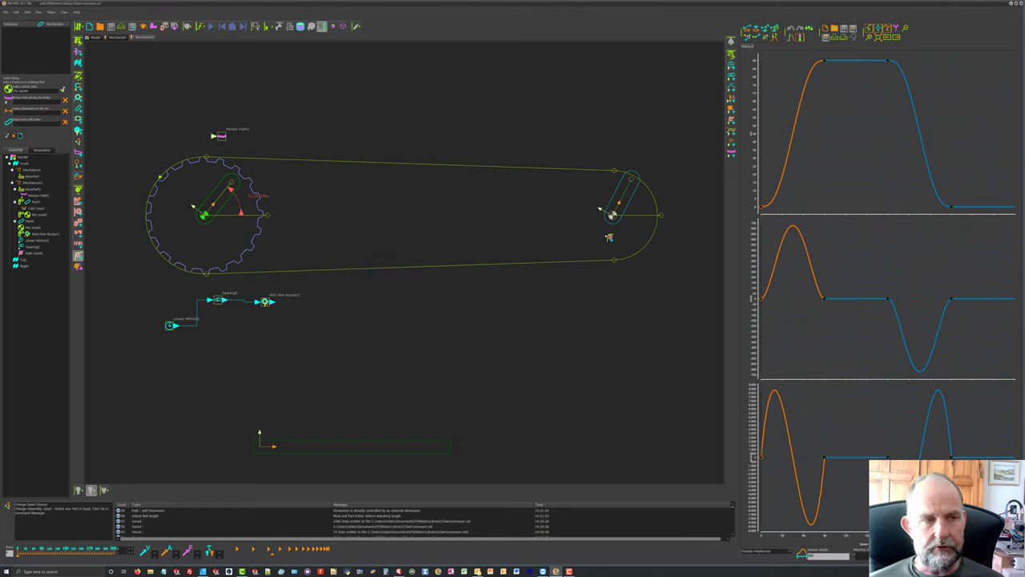
pyautogui.click(223, 136)
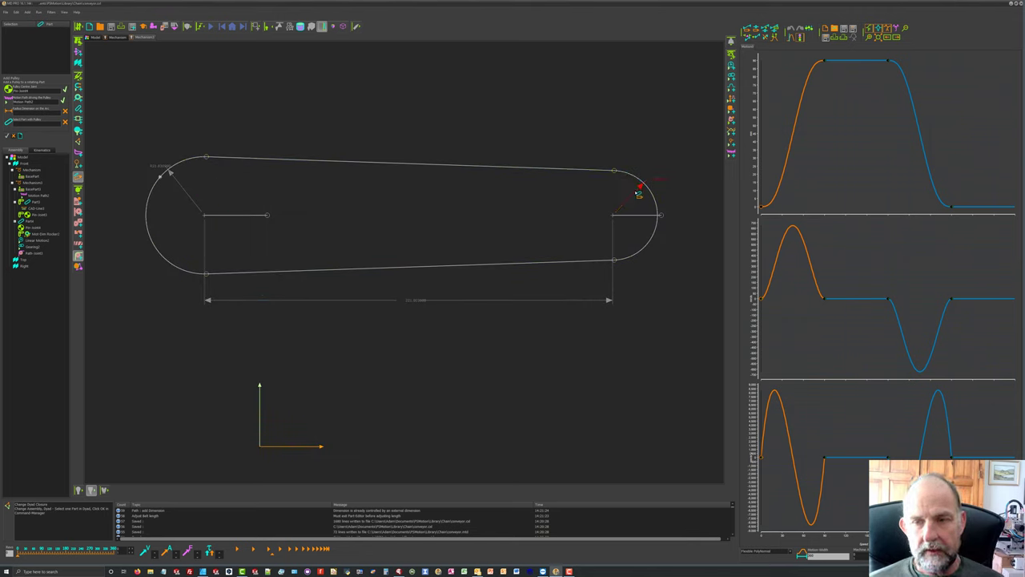
pyautogui.click(640, 192)
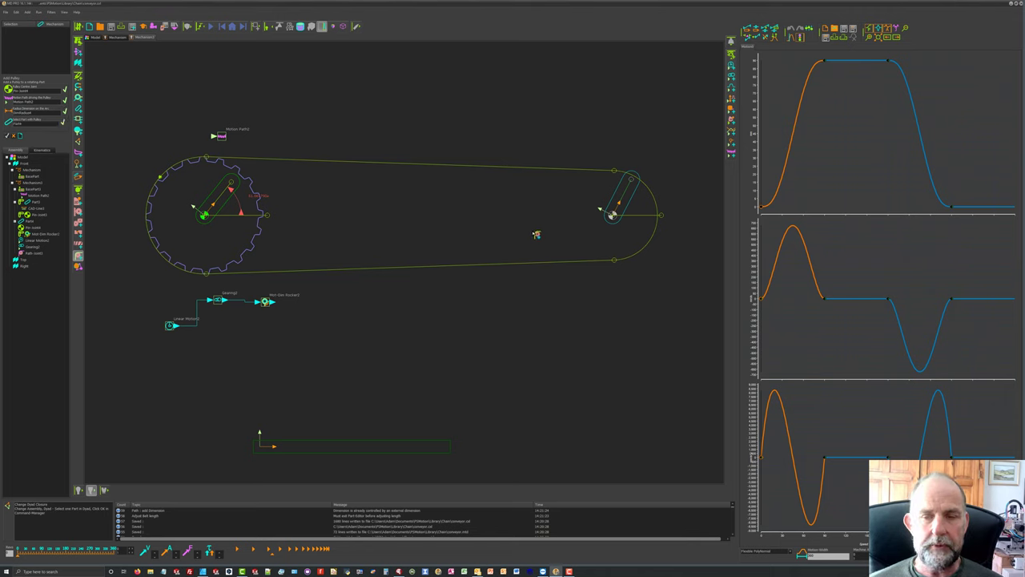
pyautogui.press('Return')
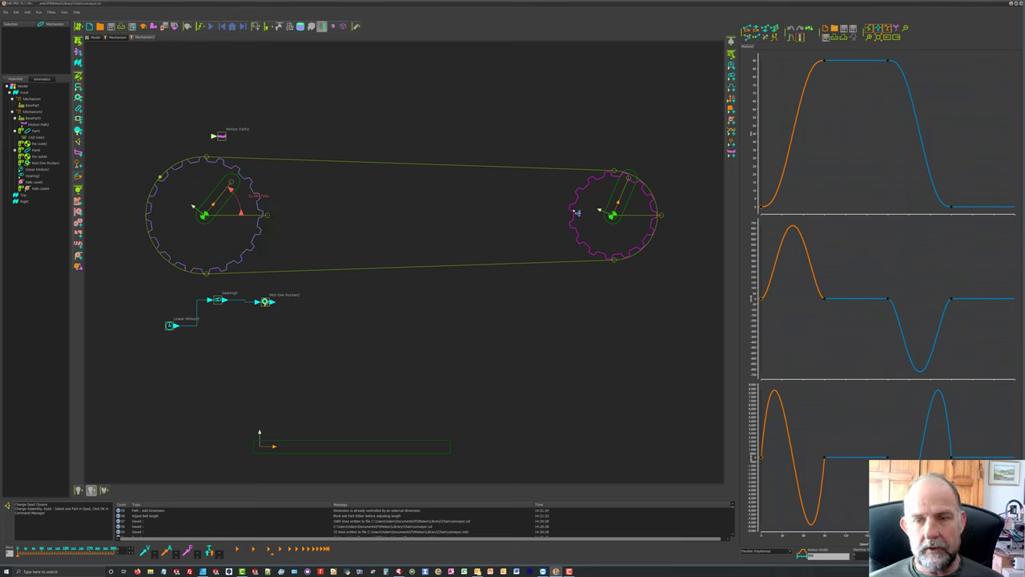
# Set the right pulley's number of teeth to 20 and accept the change.
pyautogui.doubleClick(568, 213)
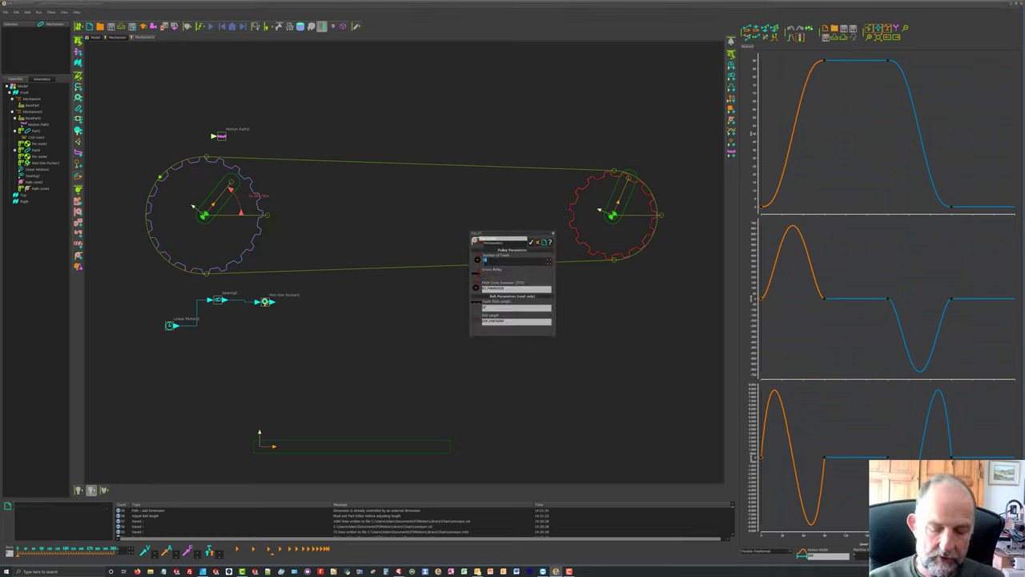
pyautogui.write('30')
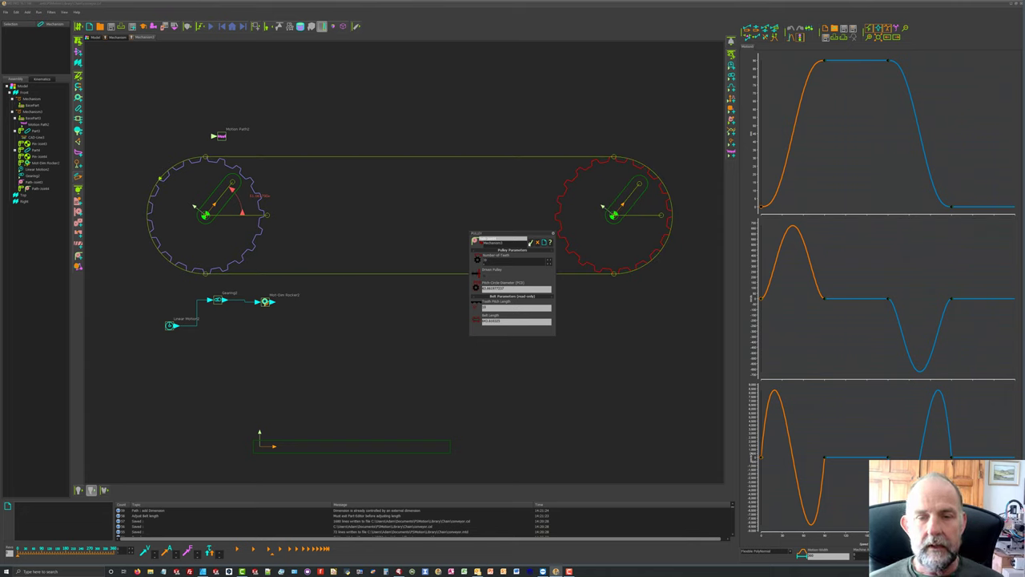
pyautogui.click(530, 242)
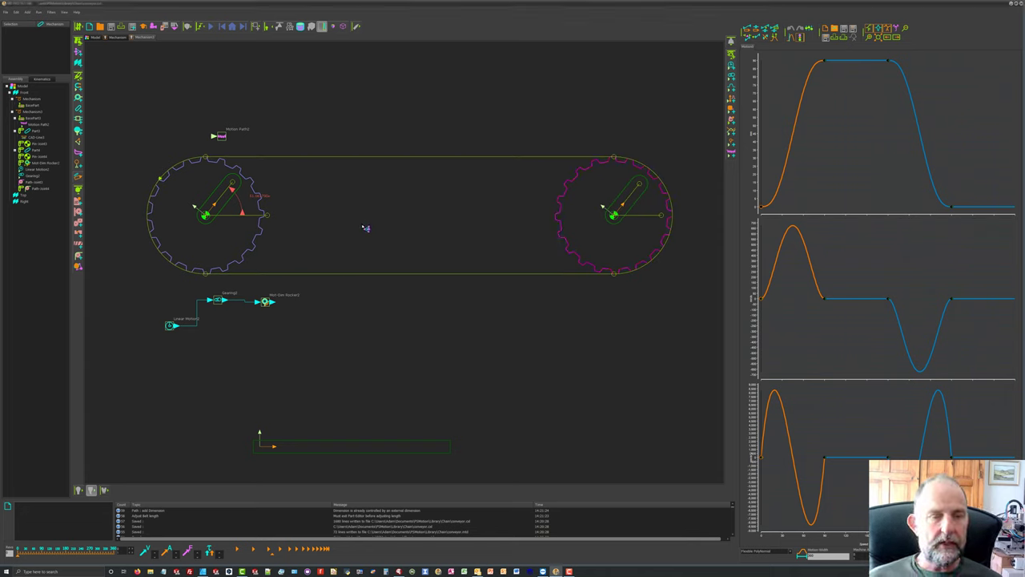
# Re-enter the motion path's target length as 600 mm to readjust the distance between the pulley centres, and accept the settings.
pyautogui.doubleClick(222, 137)
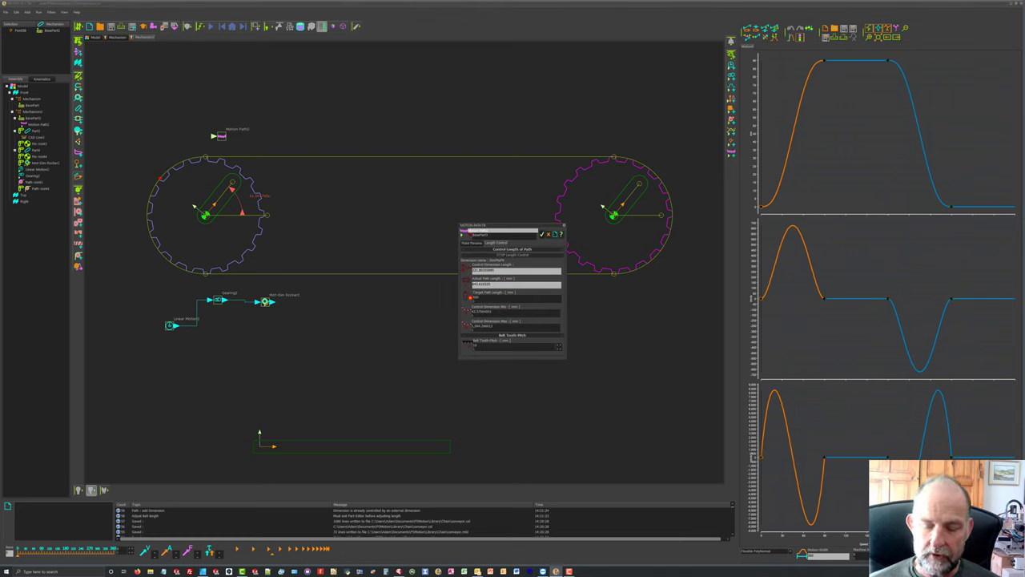
pyautogui.click(476, 297)
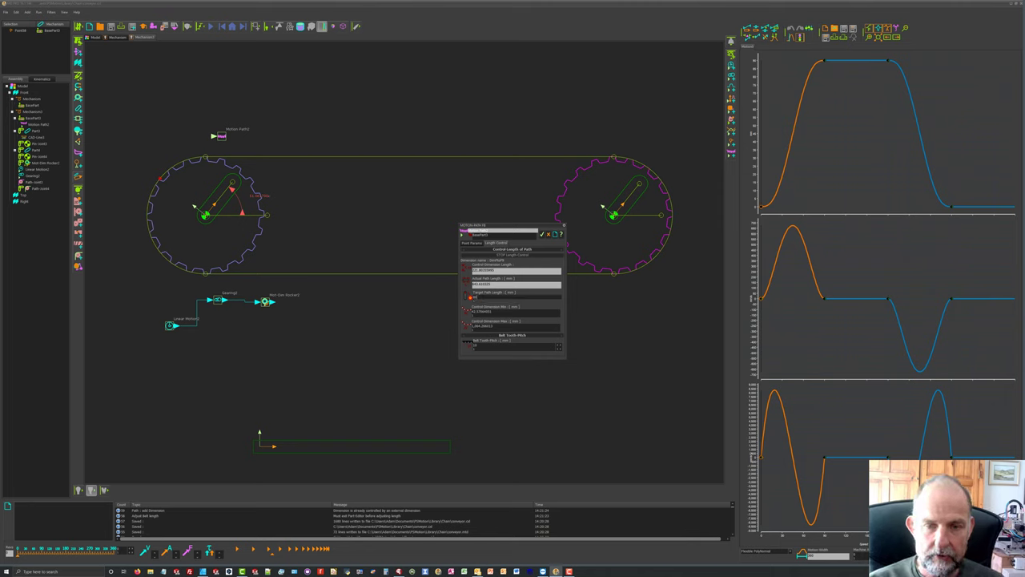
pyautogui.press('Return')
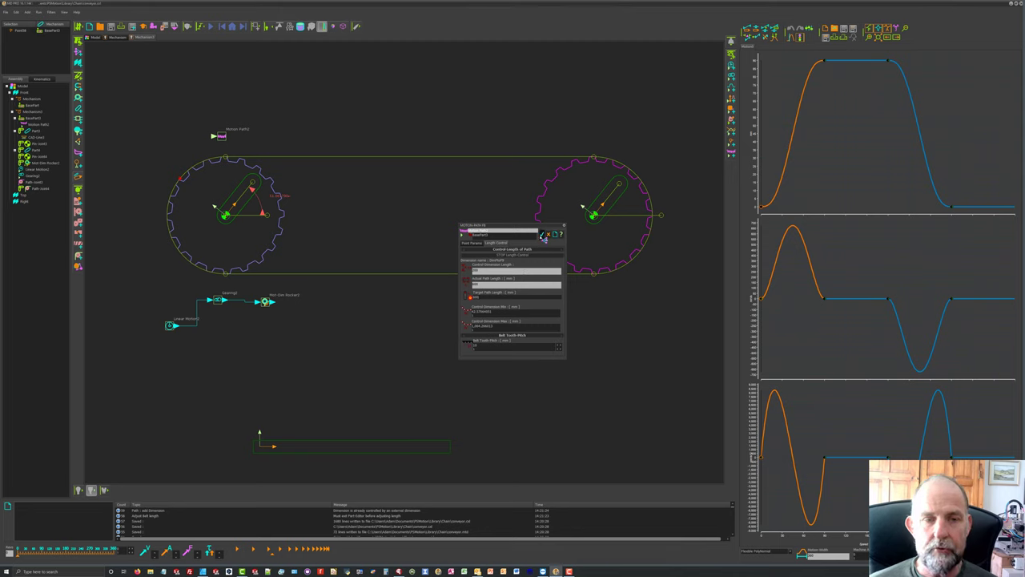
pyautogui.click(542, 234)
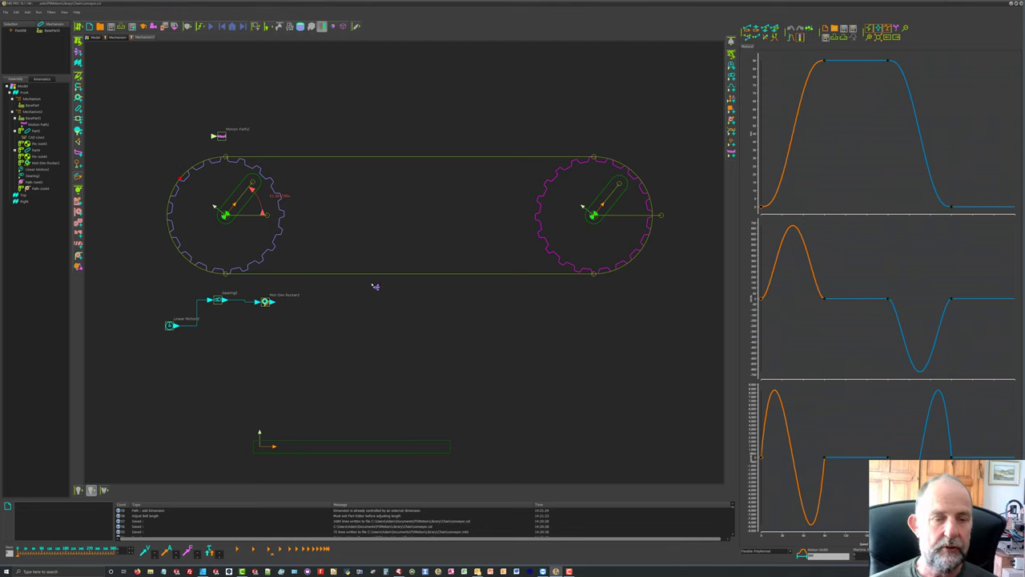
# Switch the Gearing block to ratio mode and set the input pulley to 600 and the output pulley to 200.
pyautogui.doubleClick(223, 303)
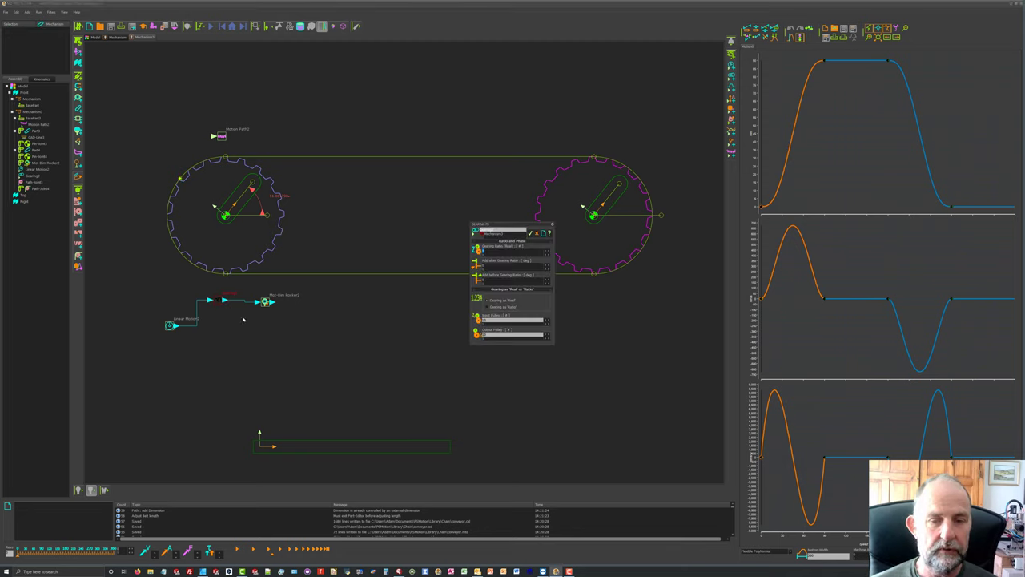
pyautogui.click(483, 301)
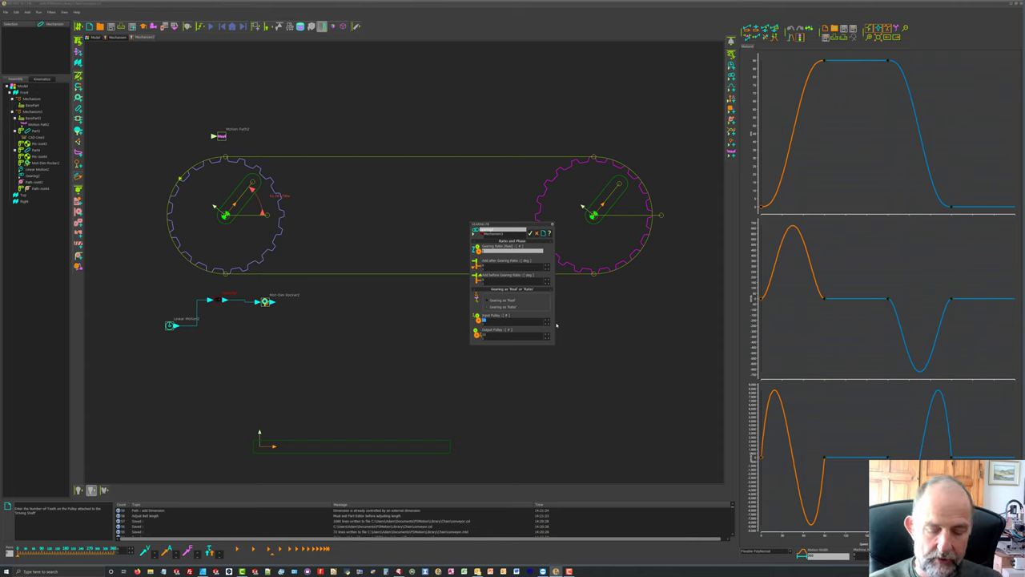
pyautogui.press('Tab')
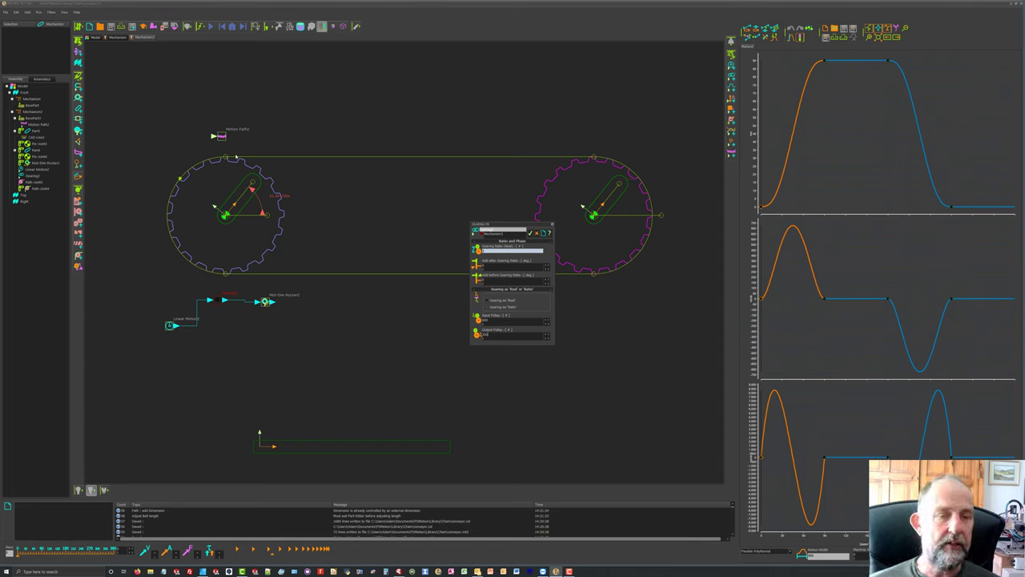
pyautogui.click(530, 233)
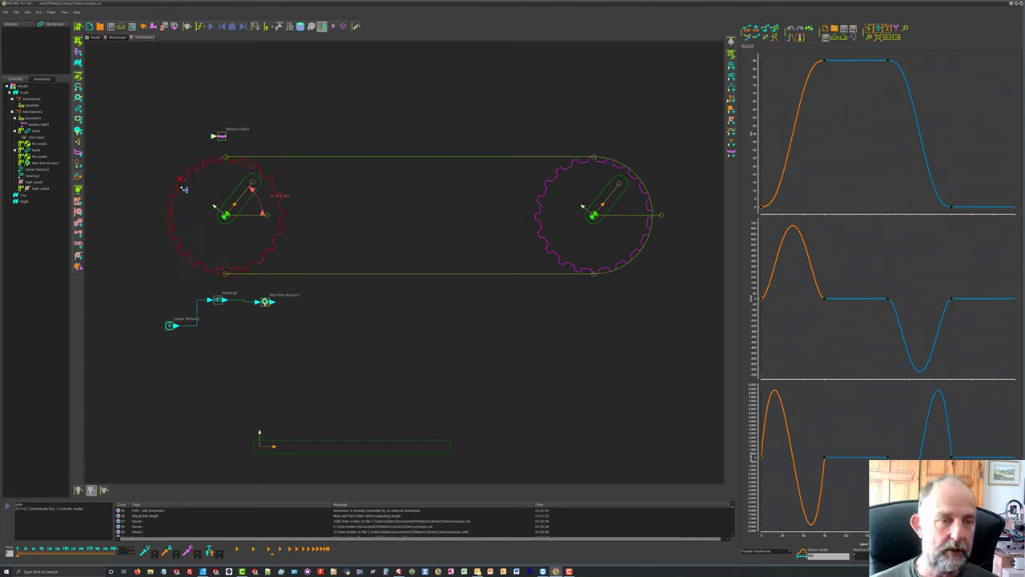
# Cycle the model, stop it, and adjust the machine angle until the motion point lies on the loop's upper line.
pyautogui.click(211, 26)
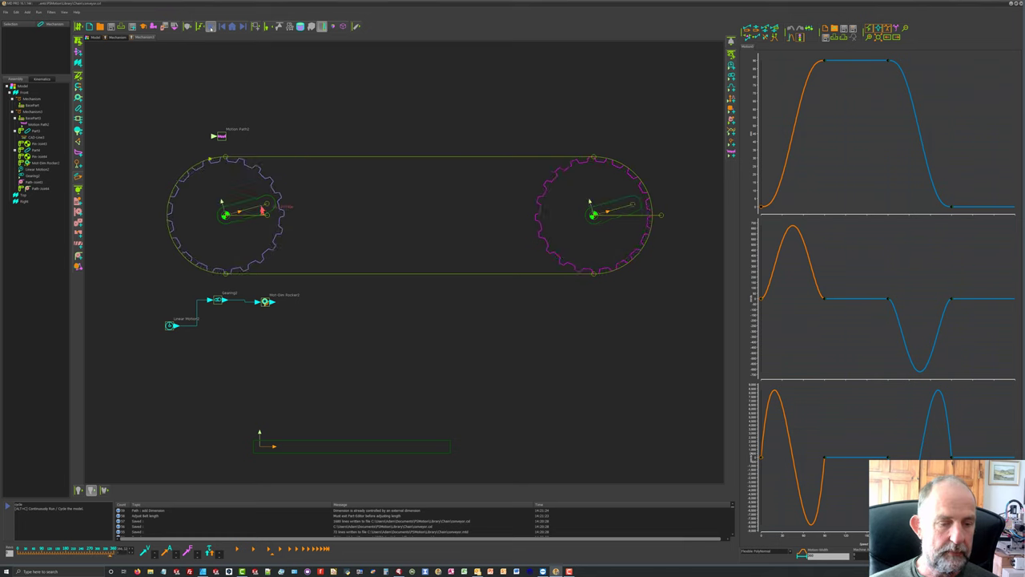
pyautogui.click(211, 26)
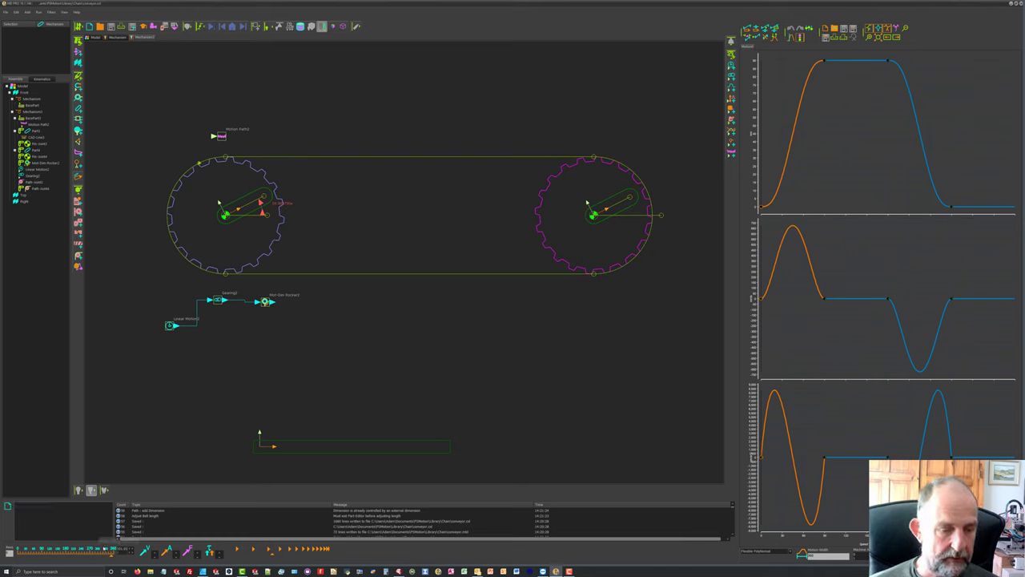
pyautogui.moveTo(103, 550)
pyautogui.mouseDown()
pyautogui.moveTo(112, 550)
pyautogui.moveTo(90, 561)
pyautogui.mouseUp()
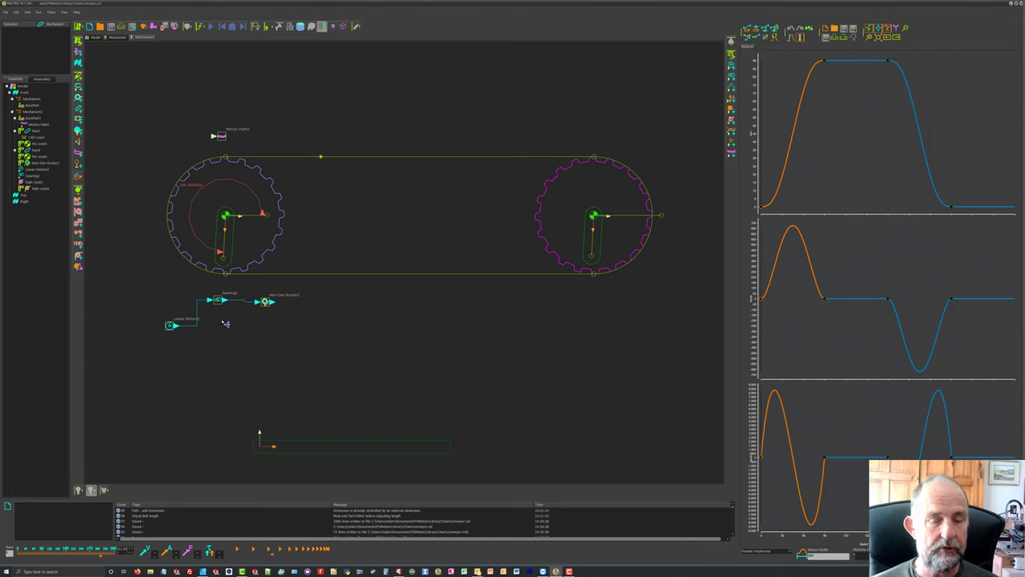
pyautogui.click(544, 230)
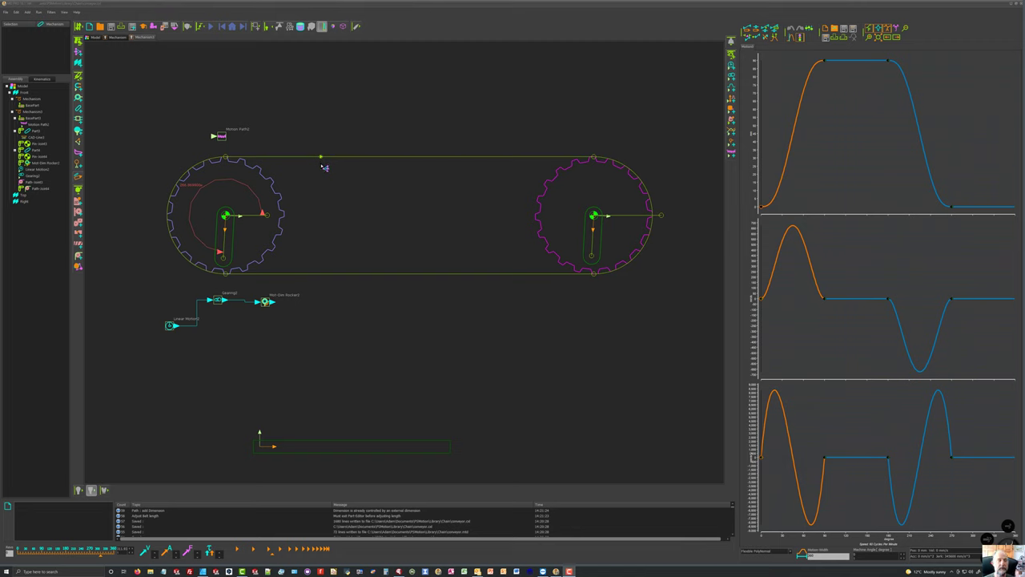
# Move the Motion Path block up and right, set two motion points with a short linear range, and regenerate the points.
pyautogui.moveTo(225, 142); pyautogui.dragTo(276, 122)
pyautogui.doubleClick(277, 123)
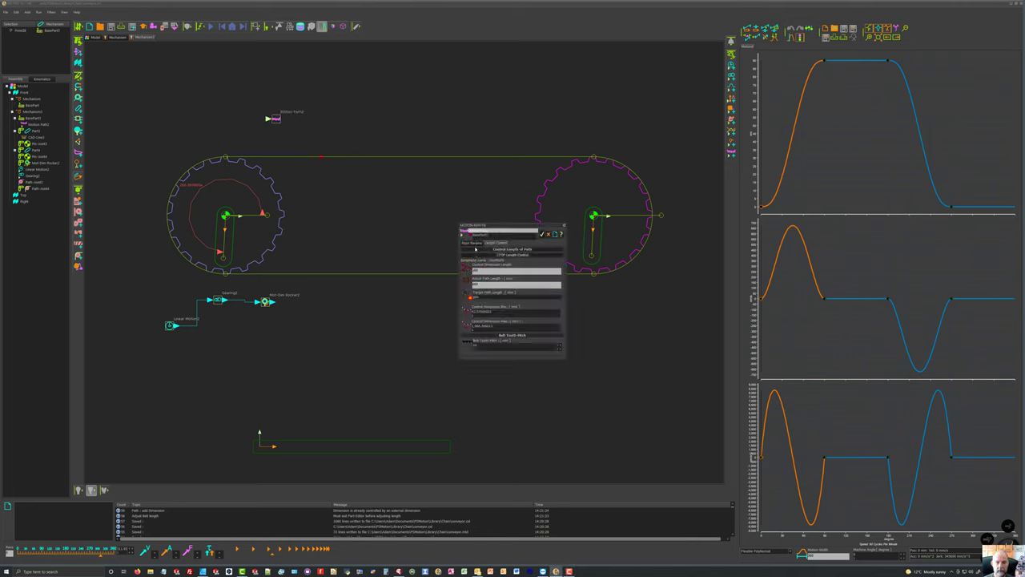
pyautogui.click(474, 243)
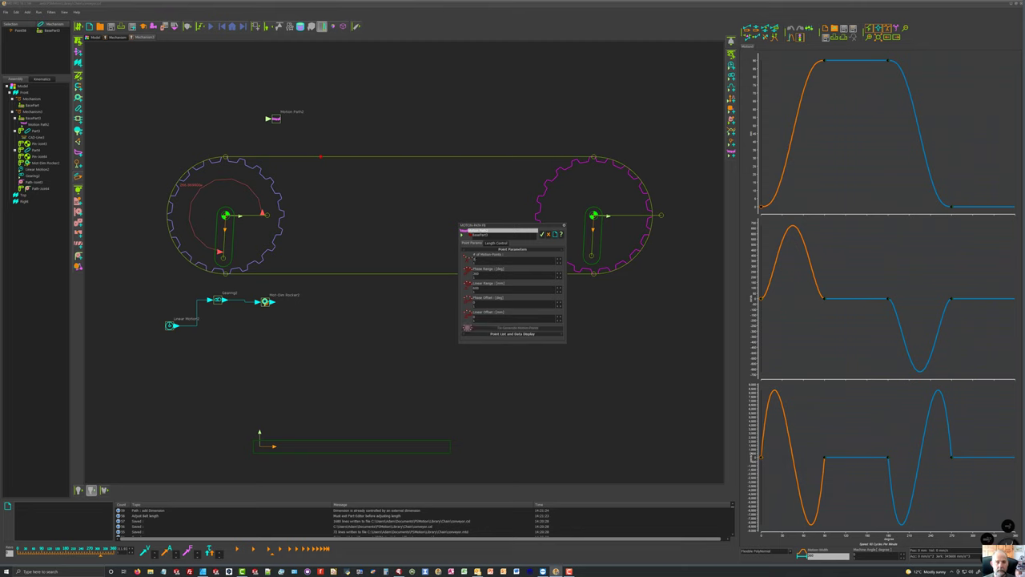
pyautogui.moveTo(491, 241); pyautogui.dragTo(421, 294)
pyautogui.click(420, 394)
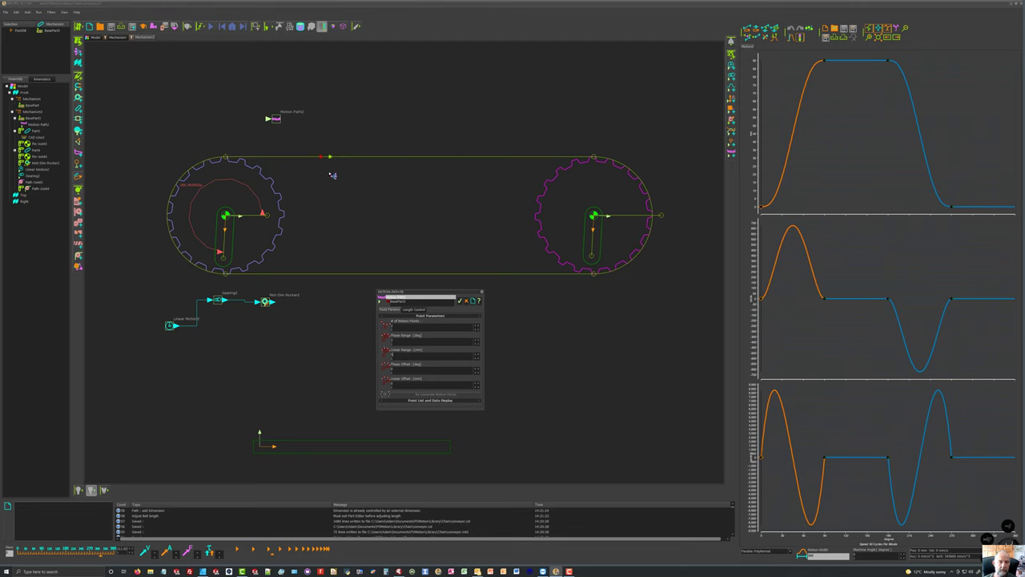
pyautogui.click(460, 301)
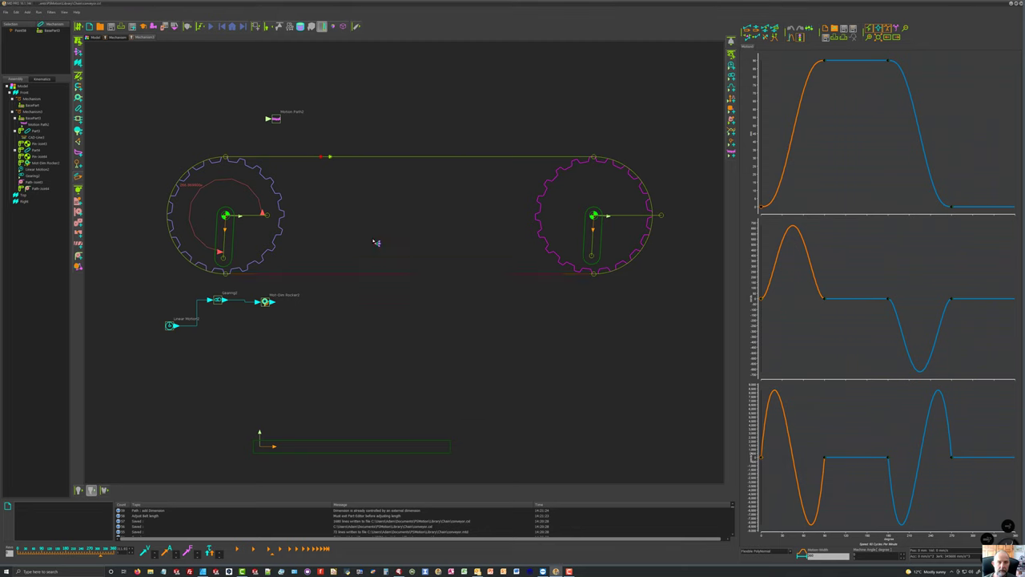
# Add a short part at the left motion point on the upper line, angled down to the right and pin-jointed at that point.
pyautogui.moveTo(334, 189); pyautogui.dragTo(416, 233, button='middle')
pyautogui.scroll(5, 415, 232)
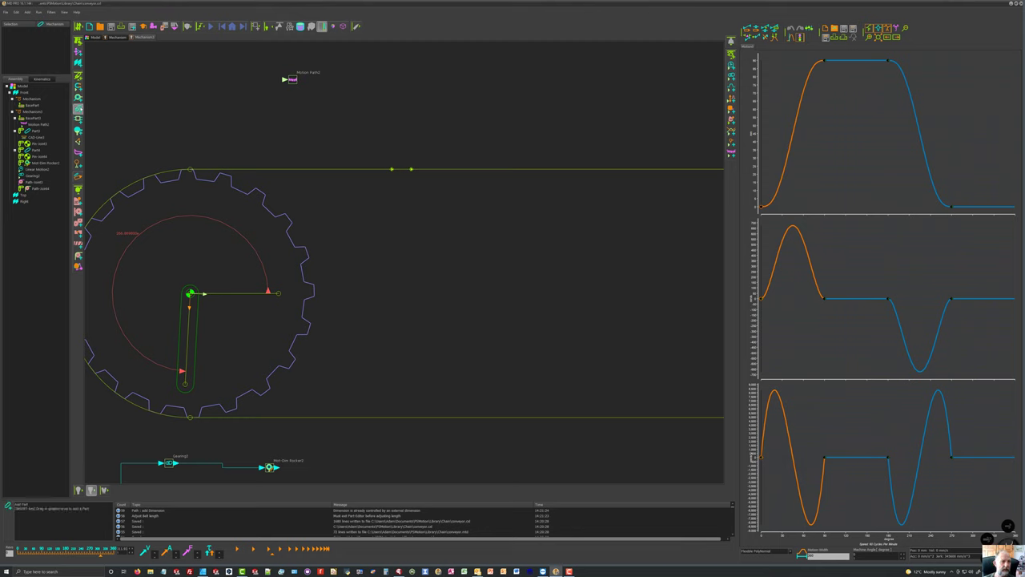
pyautogui.click(77, 107)
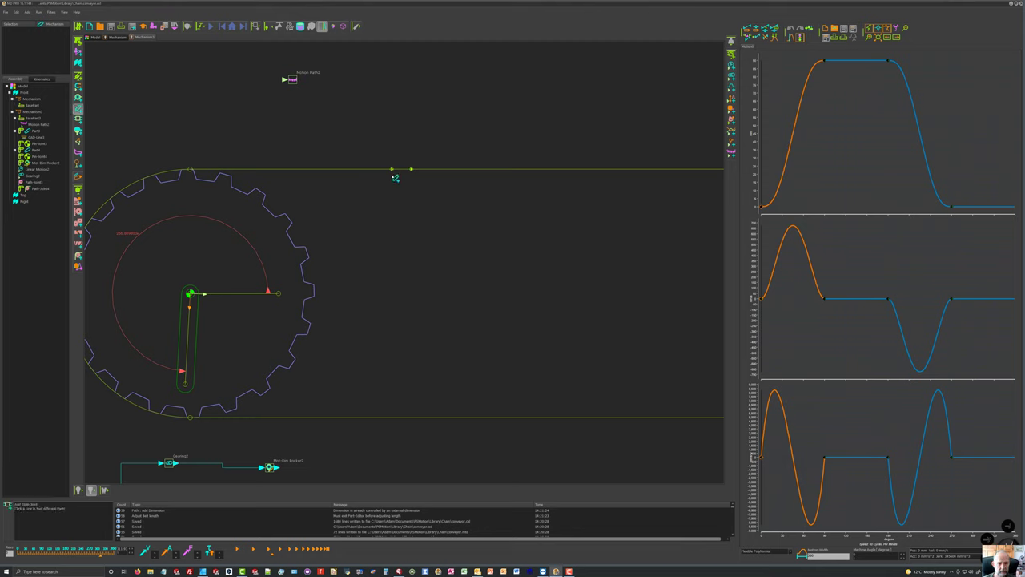
pyautogui.moveTo(393, 170); pyautogui.dragTo(405, 184)
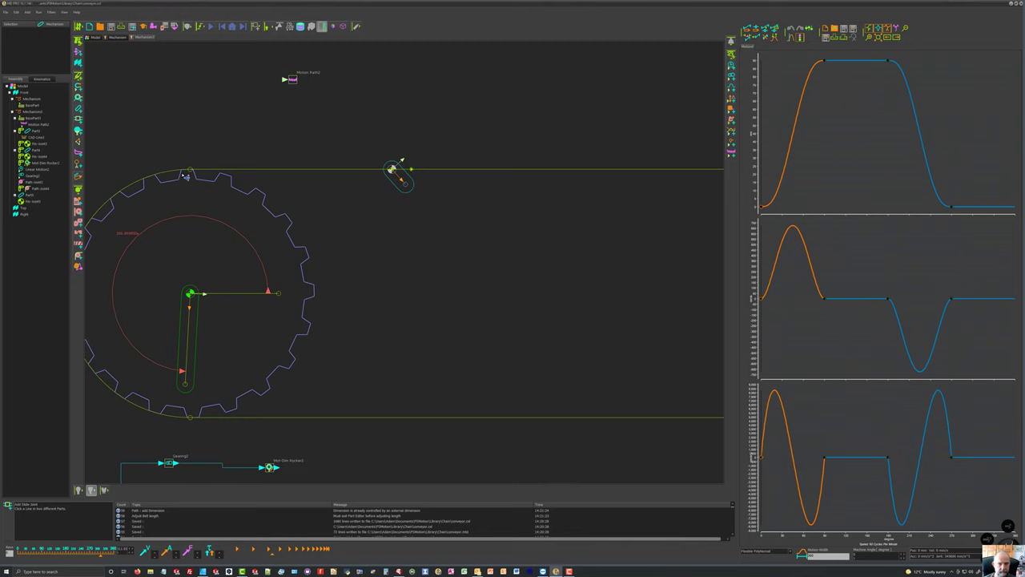
# Add a second short part pin-jointed at the right motion point, and slide-joint it to the first part along the upper line.
pyautogui.click(78, 107)
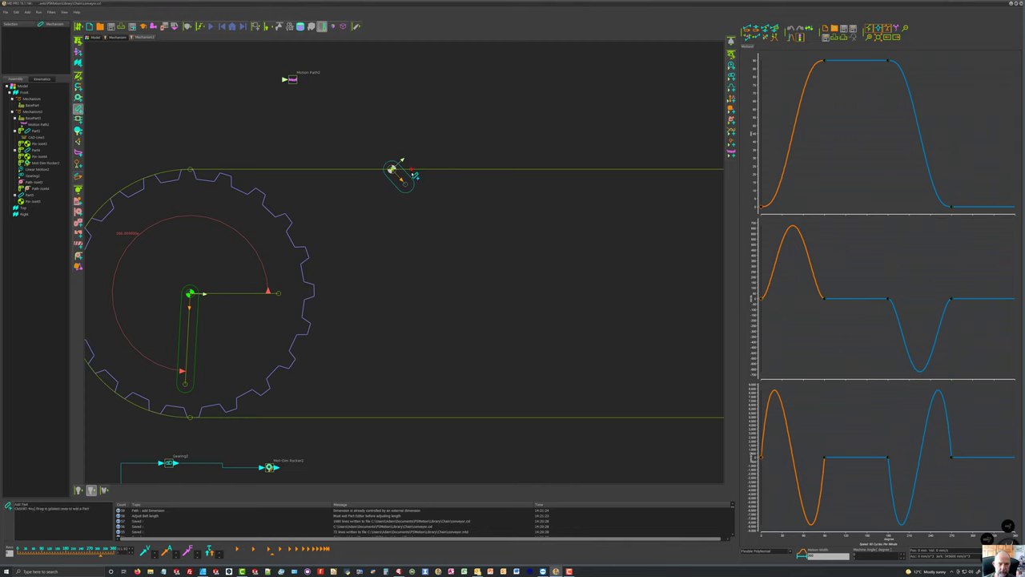
pyautogui.click(413, 174)
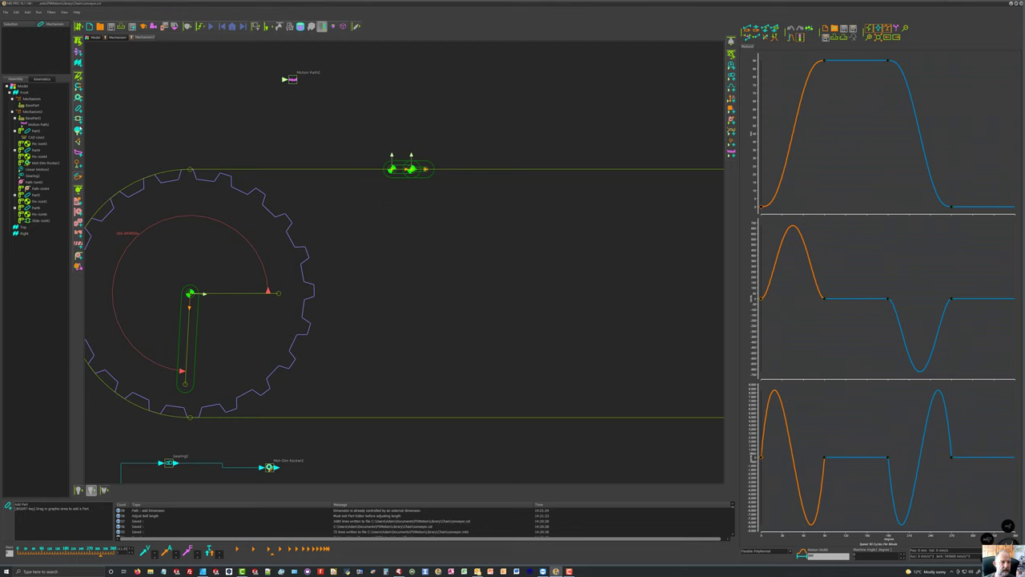
# Examine the mechanism's kinematic chains to check how the new carrier parts are solved.
pyautogui.click(42, 80)
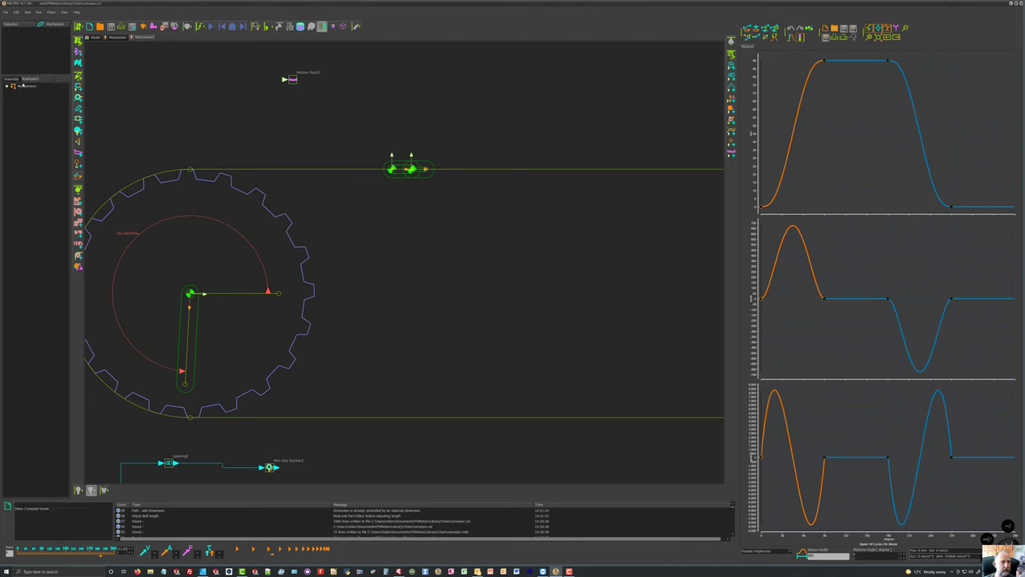
pyautogui.click(7, 85)
pyautogui.click(10, 105)
pyautogui.click(10, 98)
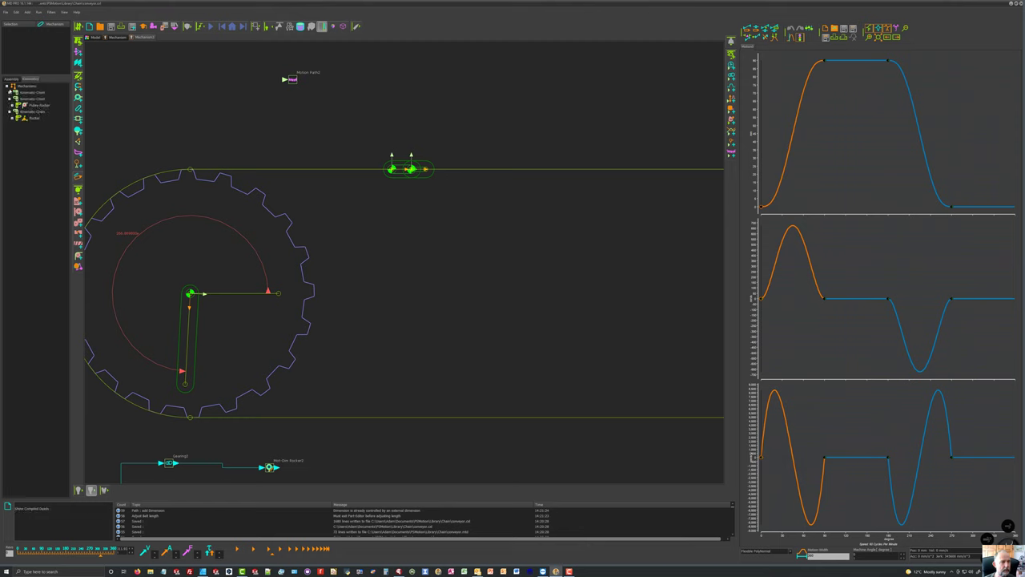
pyautogui.click(11, 92)
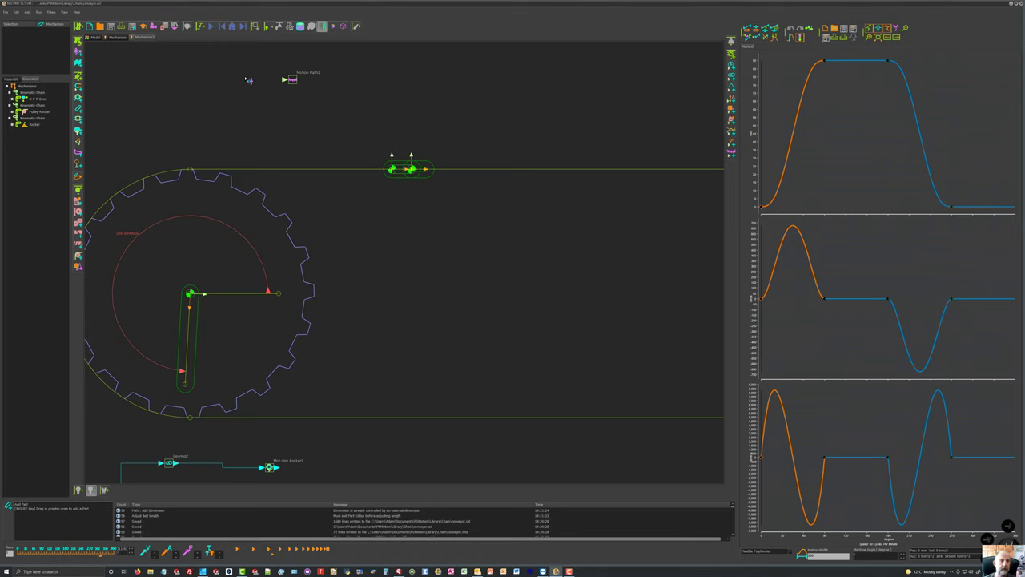
# Cycle the model, return it to the start, and adjust the machine angle until both carrier parts lie on the upper line.
pyautogui.click(211, 26)
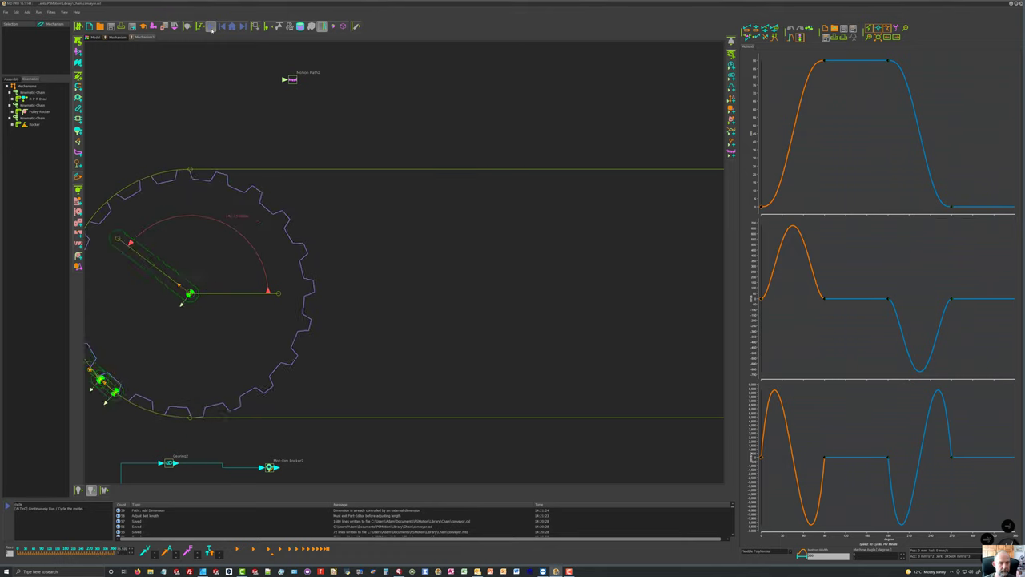
pyautogui.click(231, 27)
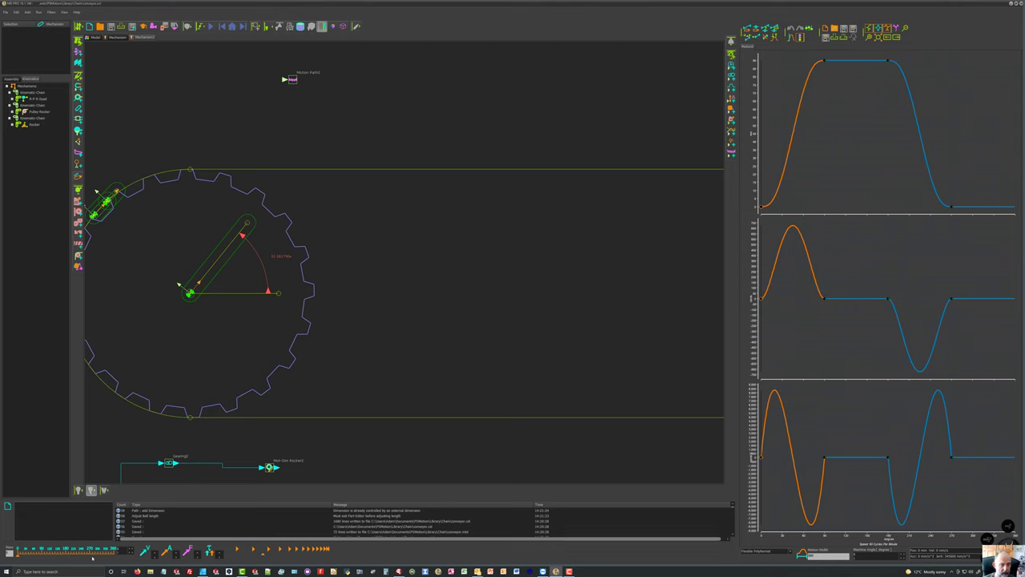
pyautogui.moveTo(48, 552)
pyautogui.mouseDown()
pyautogui.moveTo(24, 551)
pyautogui.moveTo(46, 552)
pyautogui.mouseUp()
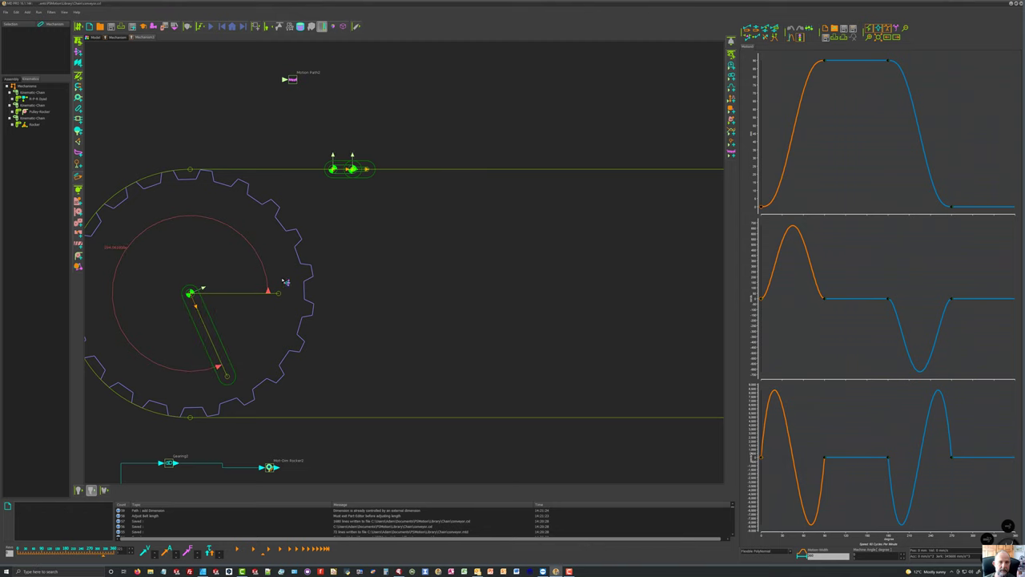
# Edit the left carrier part and sketch a narrow upright rectangle about 5 mm tall above its axis, constraining the long sides vertical.
pyautogui.doubleClick(347, 183)
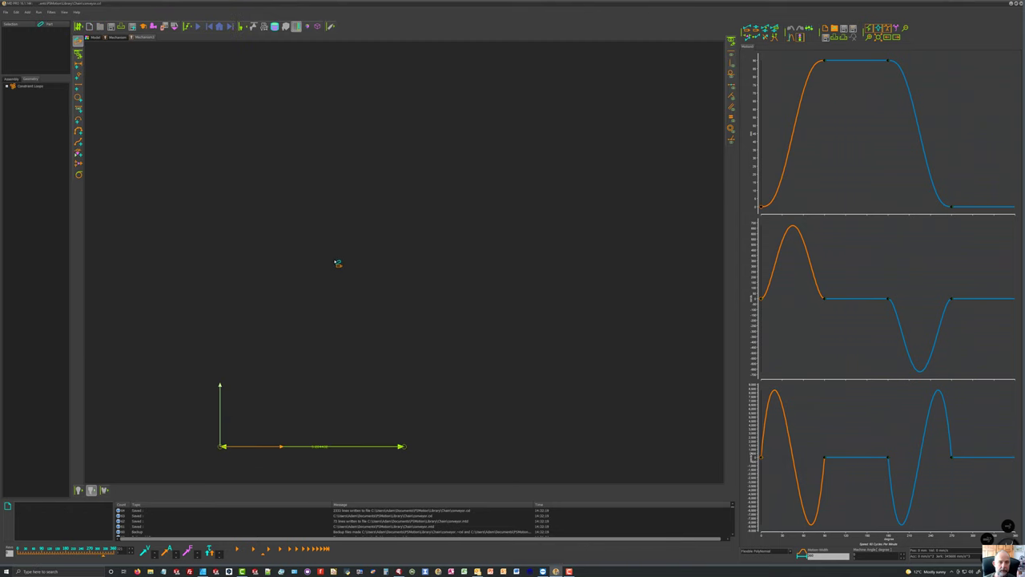
pyautogui.click(78, 87)
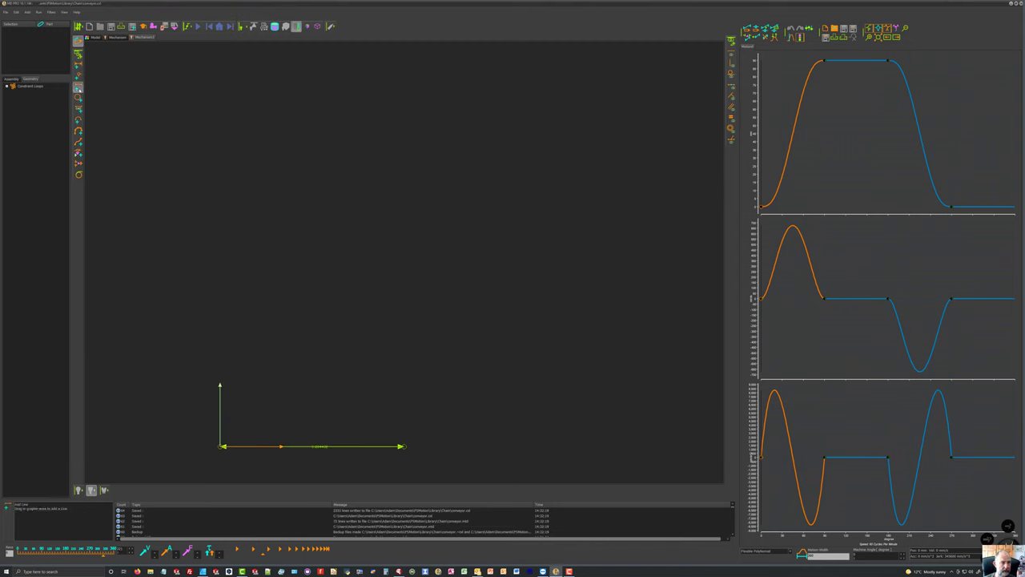
pyautogui.moveTo(226, 217); pyautogui.dragTo(232, 392)
pyautogui.moveTo(226, 218); pyautogui.dragTo(230, 392)
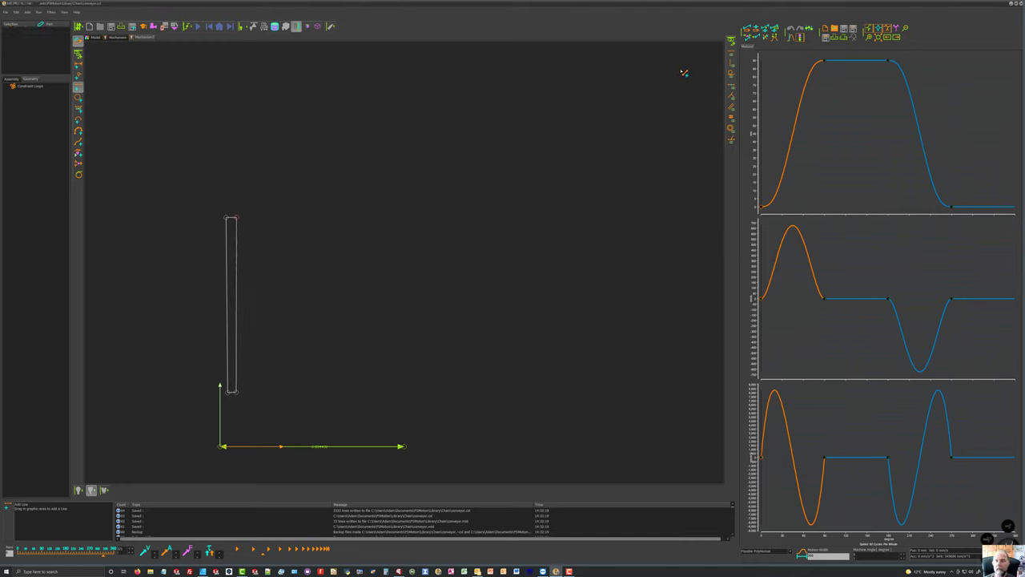
pyautogui.click(732, 53)
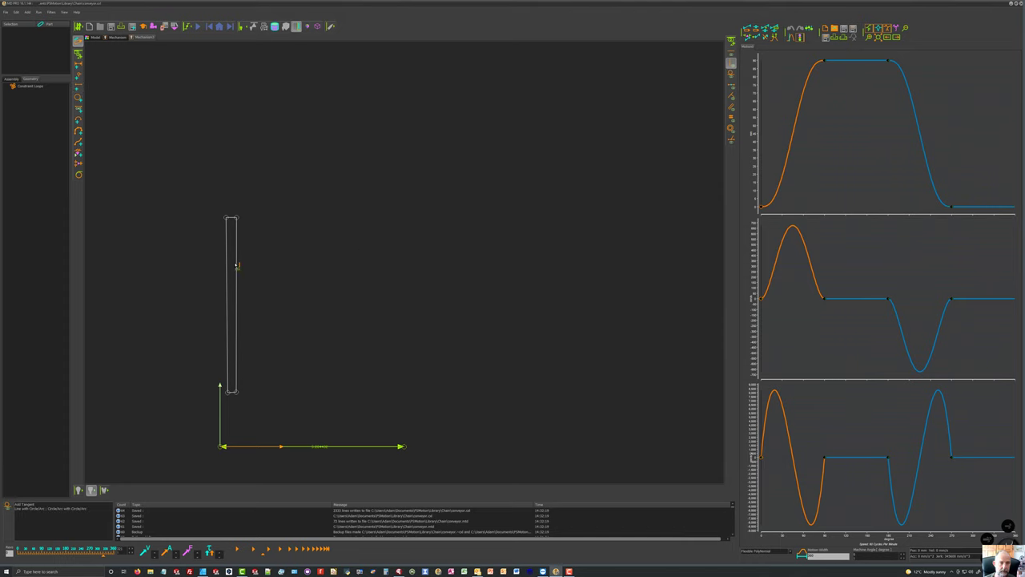
pyautogui.click(239, 265)
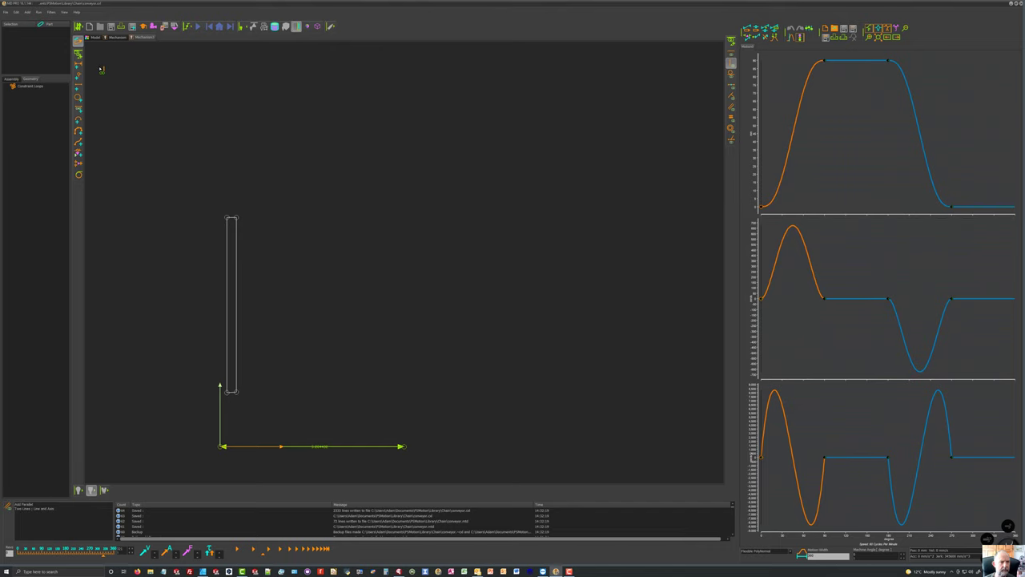
# Dimension the rectangle's long side to 10 mm and constrain its two short end lines horizontal.
pyautogui.click(240, 289)
pyautogui.click(270, 293)
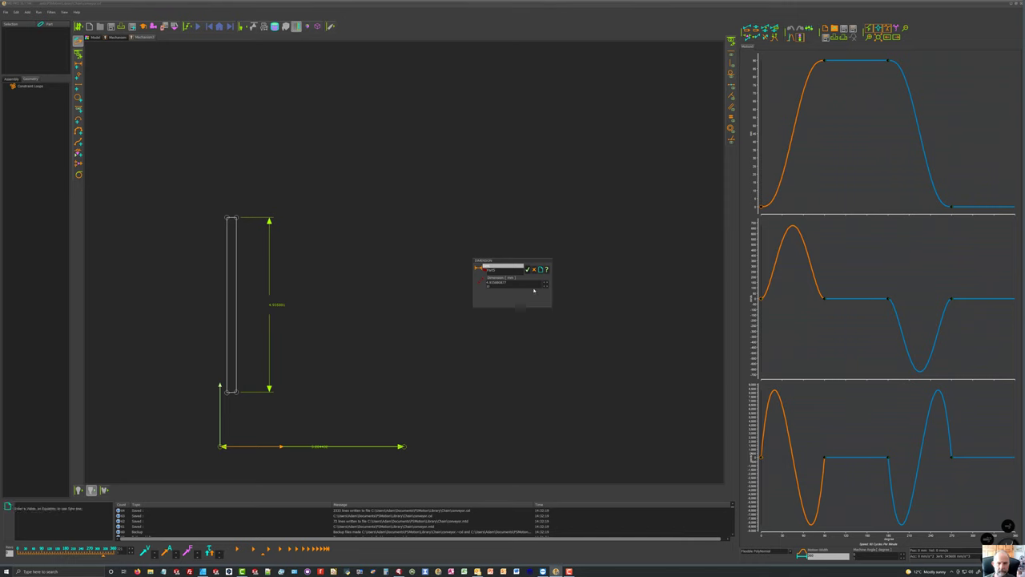
pyautogui.write('21')
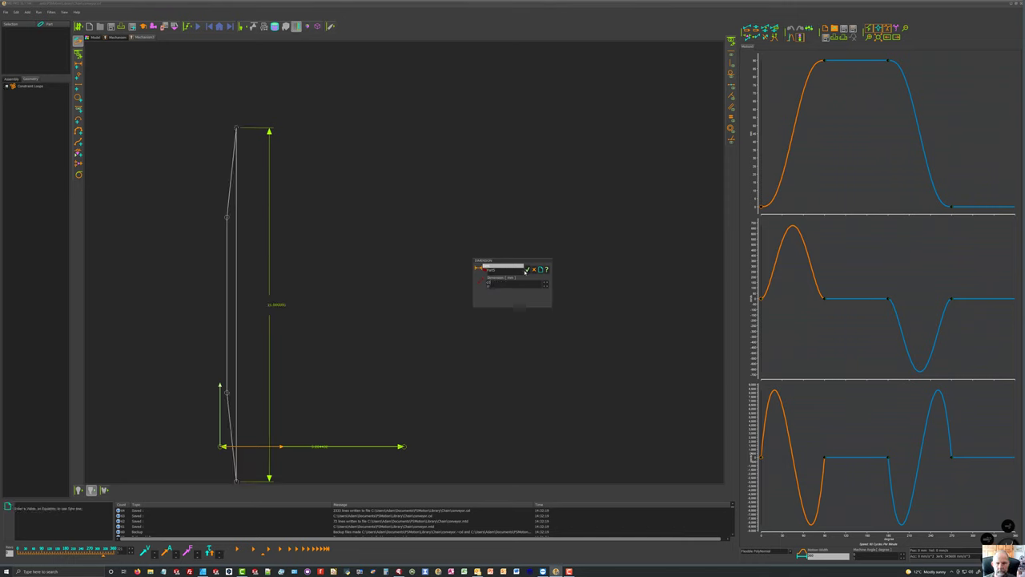
pyautogui.click(526, 270)
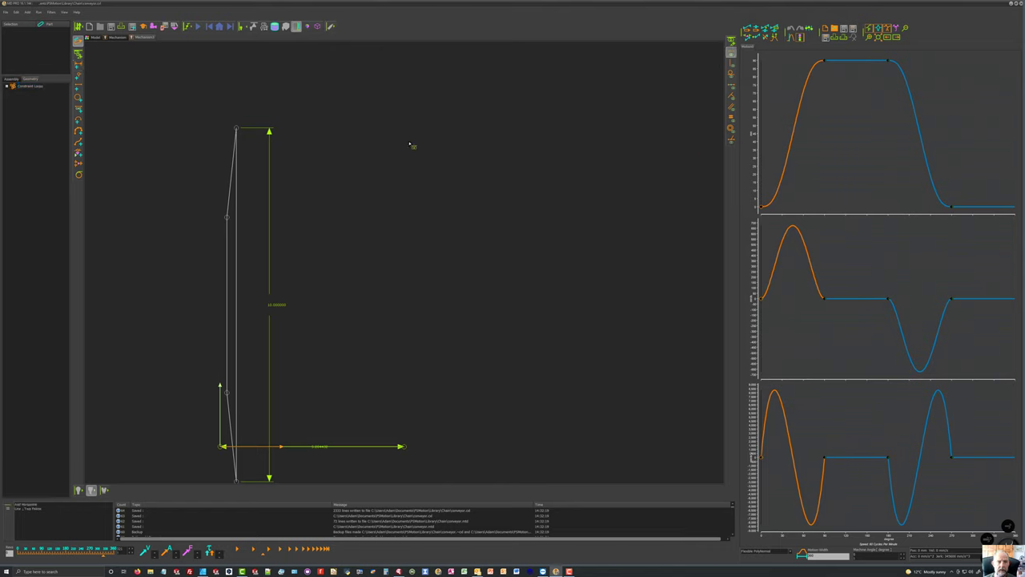
pyautogui.click(232, 213)
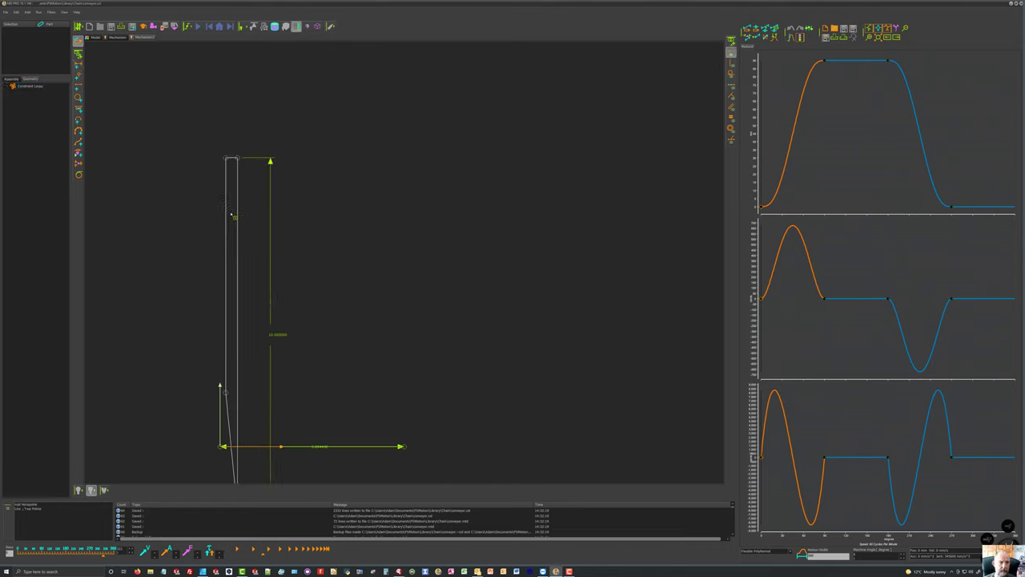
pyautogui.click(228, 421)
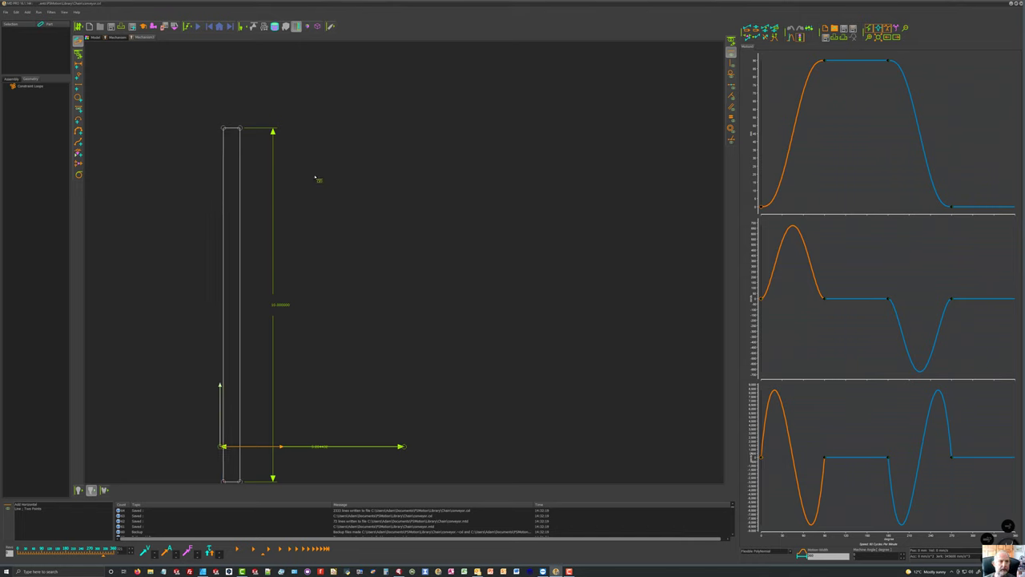
# Dimension the rectangle's short upper line and set its width to 1 mm.
pyautogui.rightClick(302, 105)
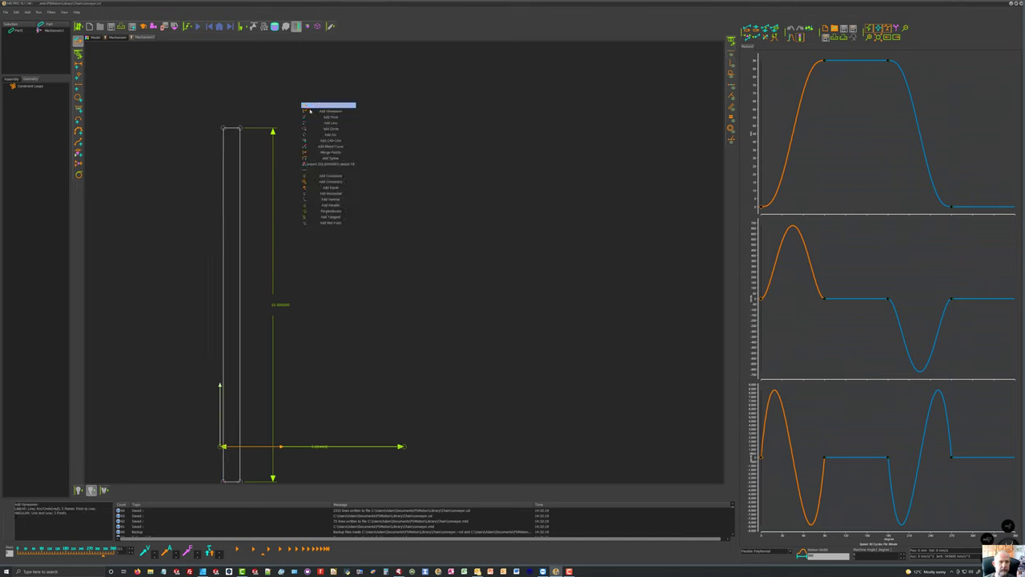
pyautogui.click(310, 112)
pyautogui.click(233, 128)
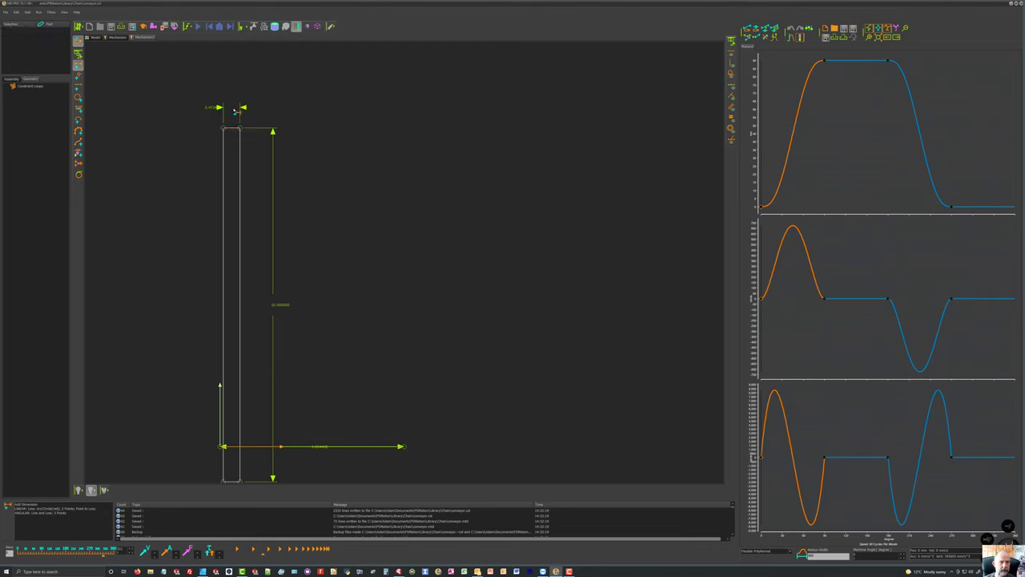
pyautogui.click(234, 111)
pyautogui.doubleClick(227, 112)
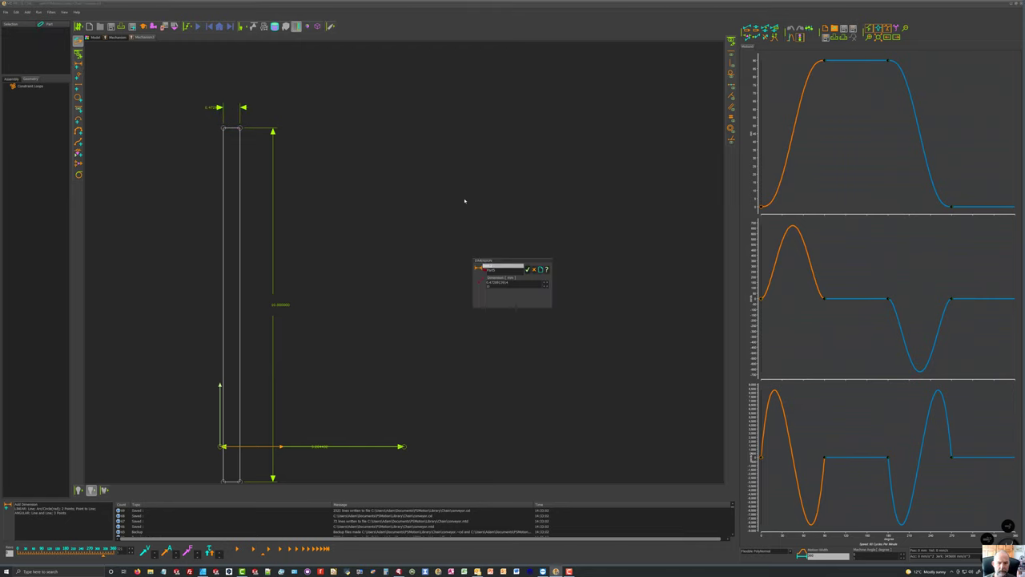
pyautogui.doubleClick(497, 282)
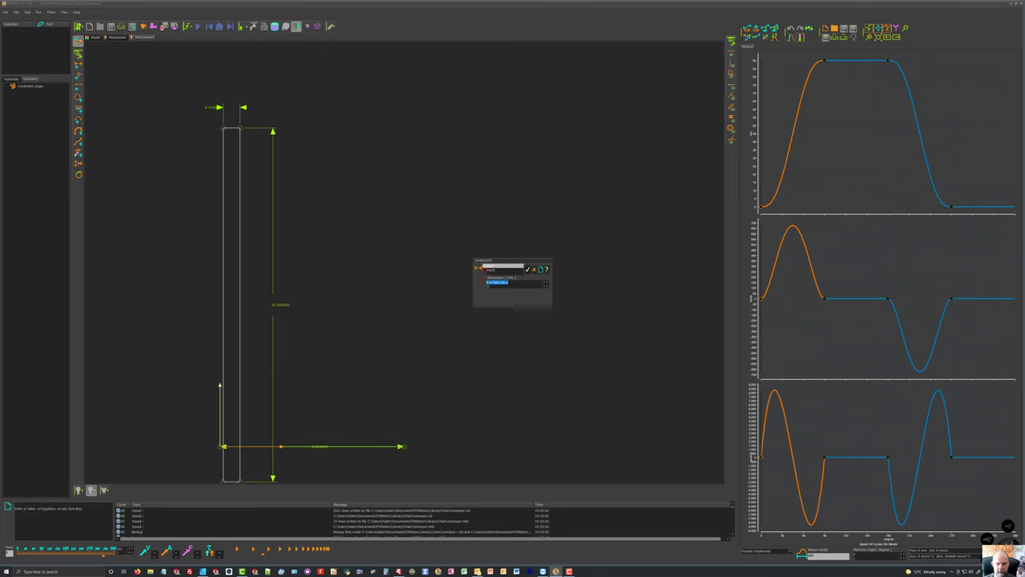
pyautogui.write('1')
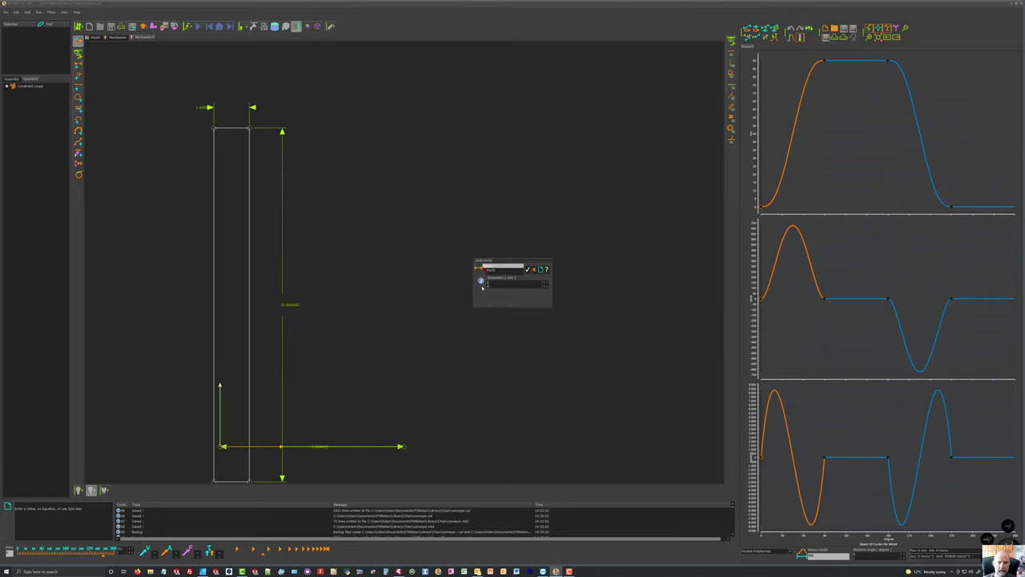
pyautogui.click(528, 270)
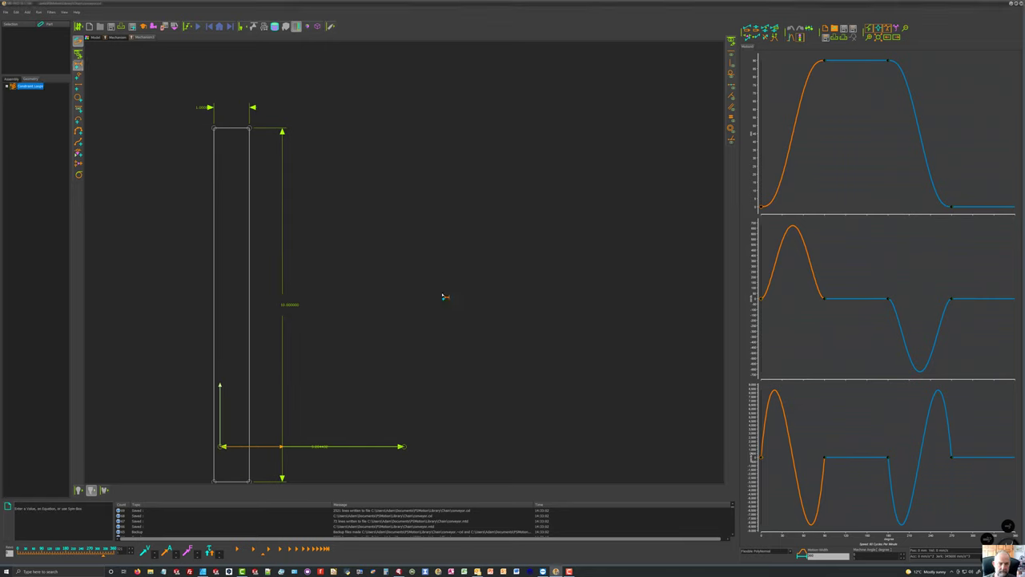
# Make the rectangle's lower-left corner coincident with the part's origin and leave the part editor.
pyautogui.click(213, 483)
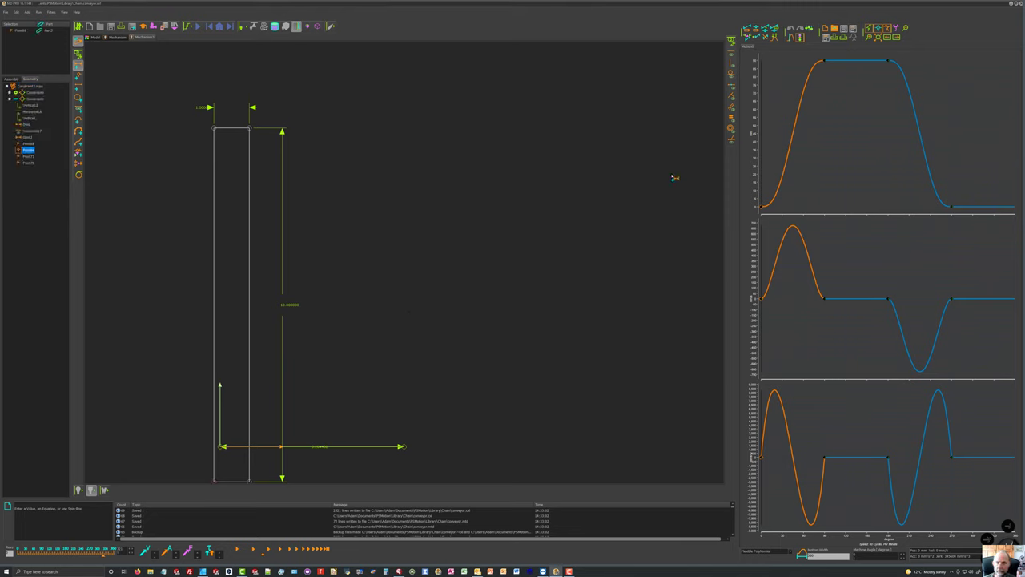
pyautogui.click(731, 140)
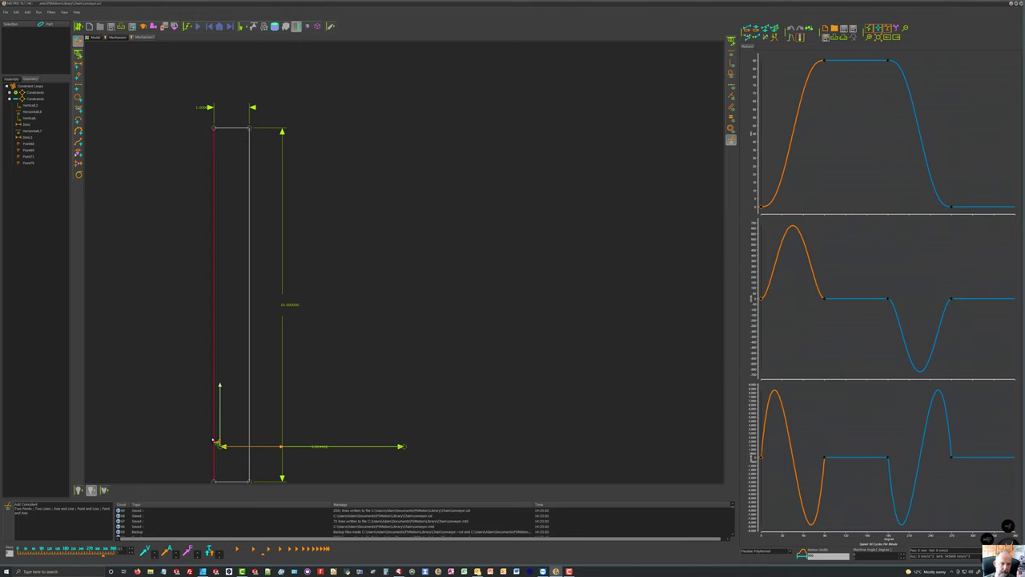
pyautogui.click(215, 484)
pyautogui.click(222, 449)
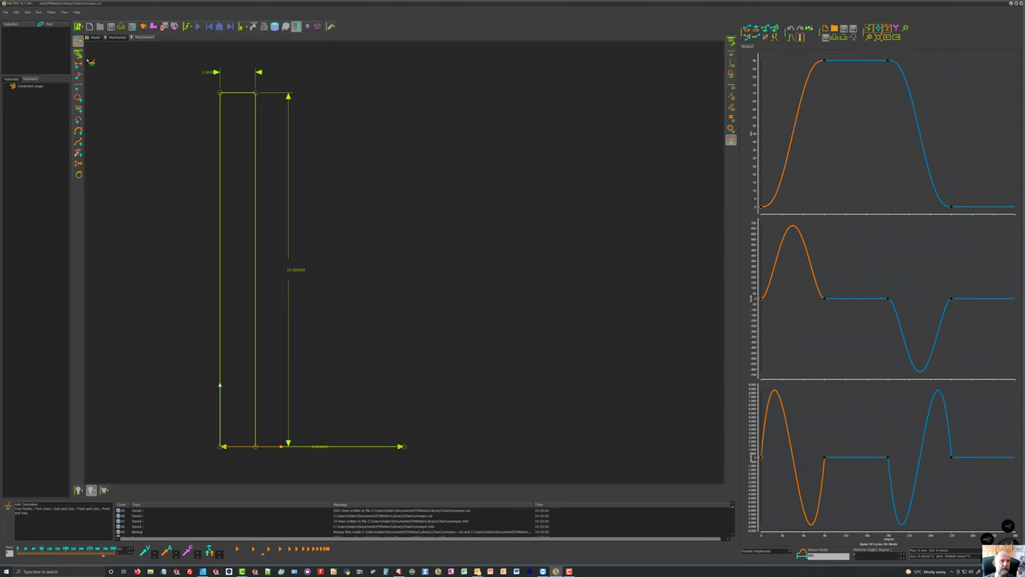
pyautogui.click(78, 39)
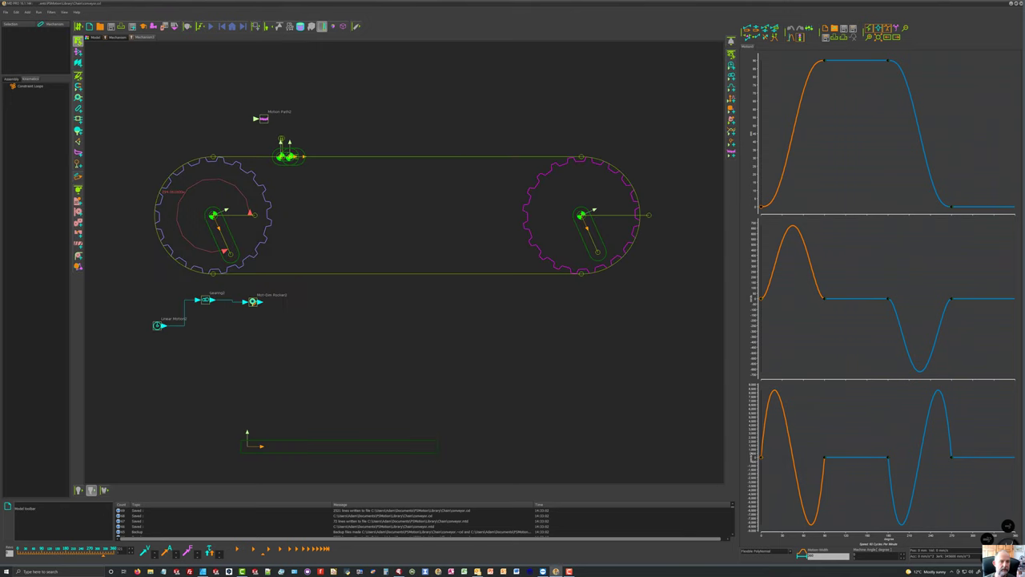
# Add a profile extrusion to the upright rectangle on the left carrier part.
pyautogui.scroll(3, 295, 199)
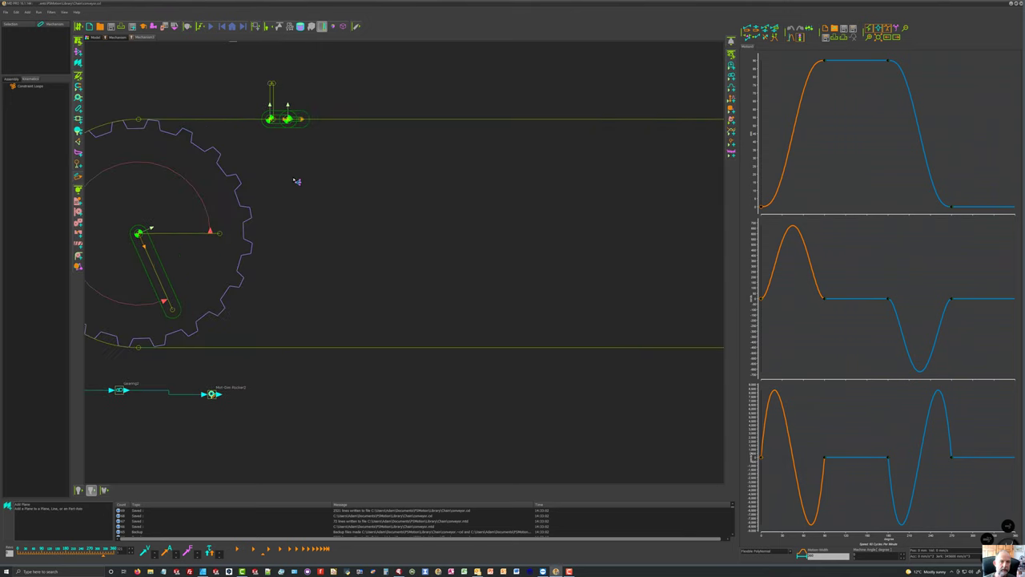
pyautogui.scroll(3, 312, 188)
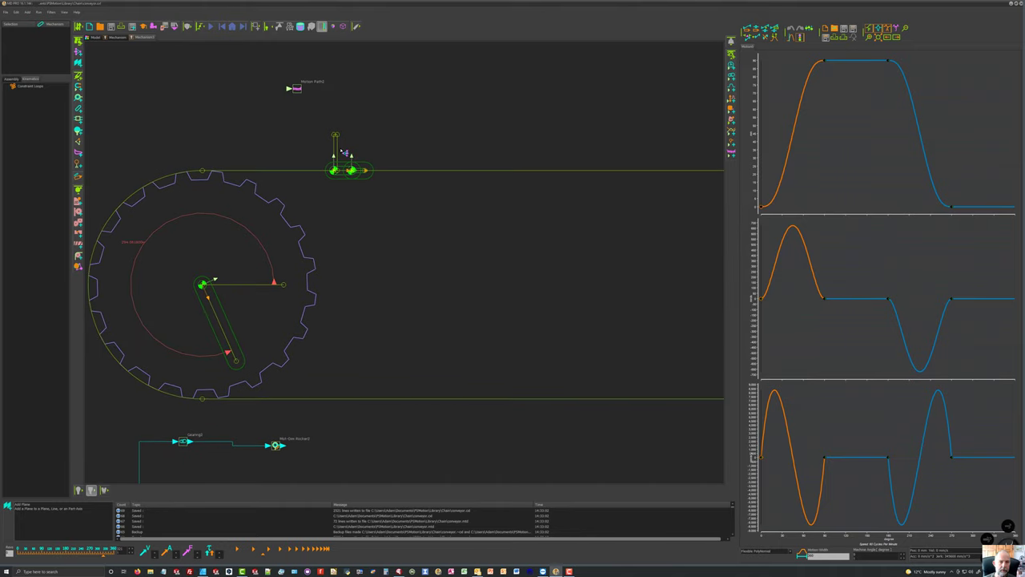
pyautogui.rightClick(342, 152)
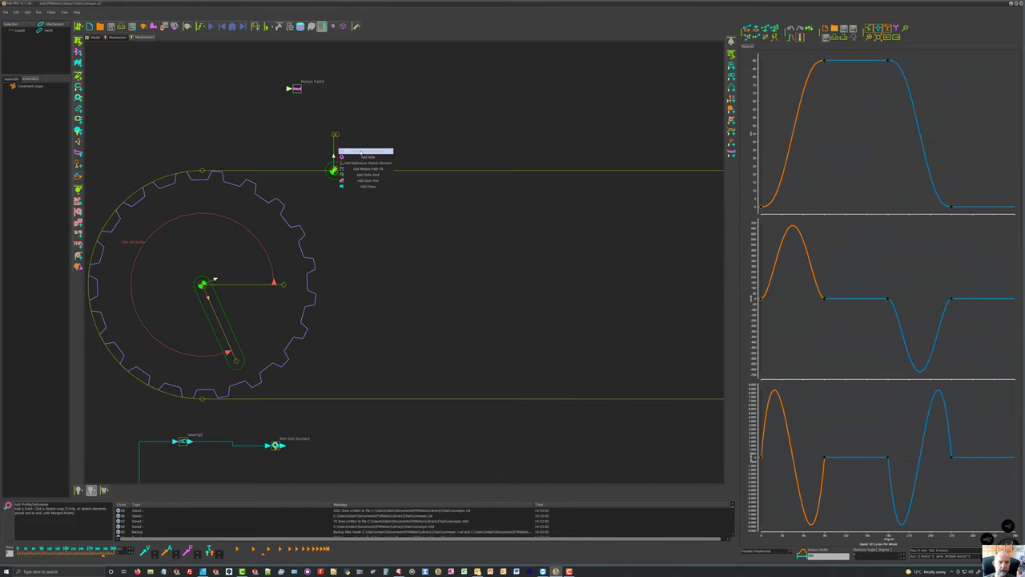
pyautogui.click(362, 152)
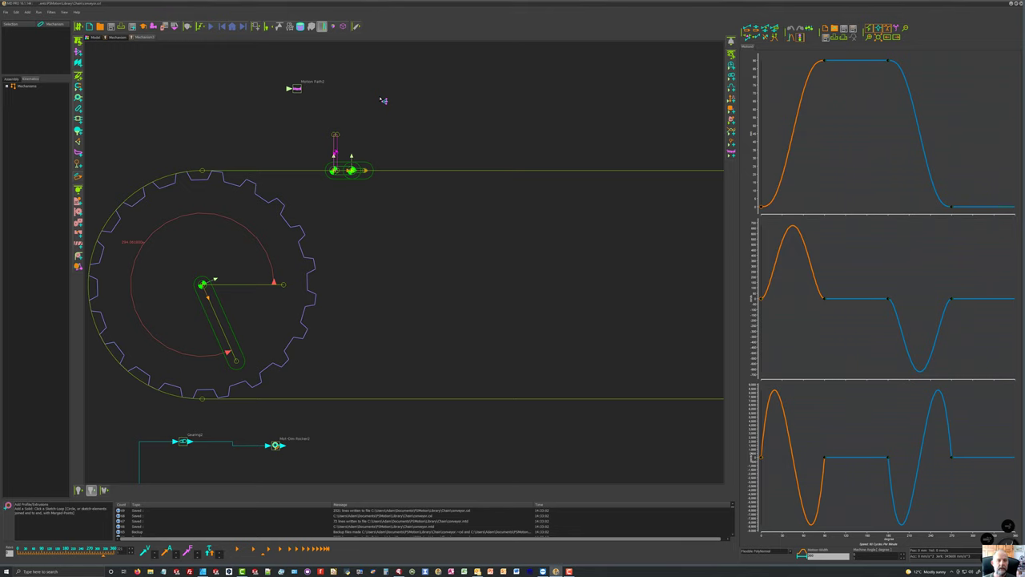
pyautogui.scroll(-1, 414, 106)
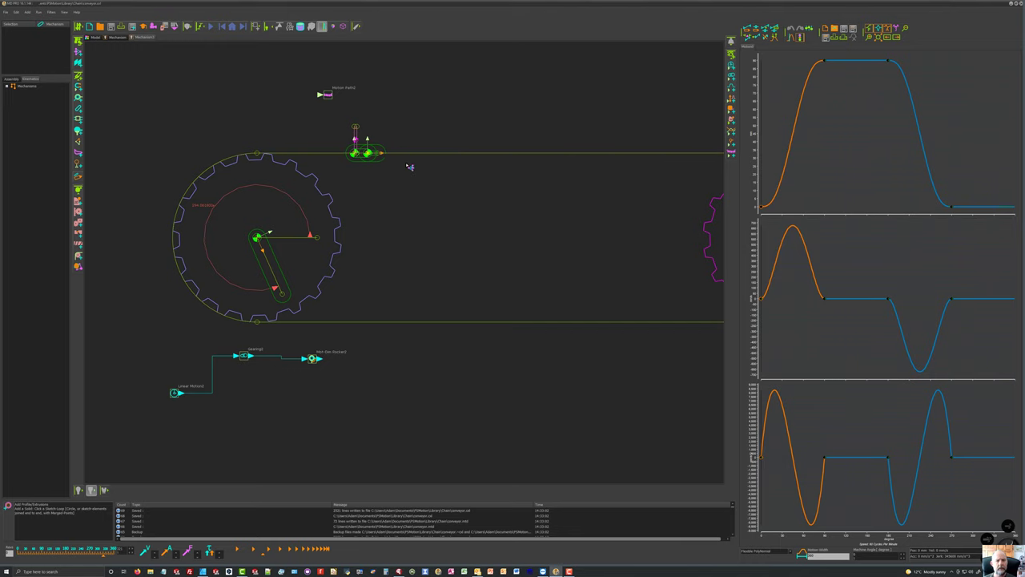
pyautogui.scroll(-1, 408, 179)
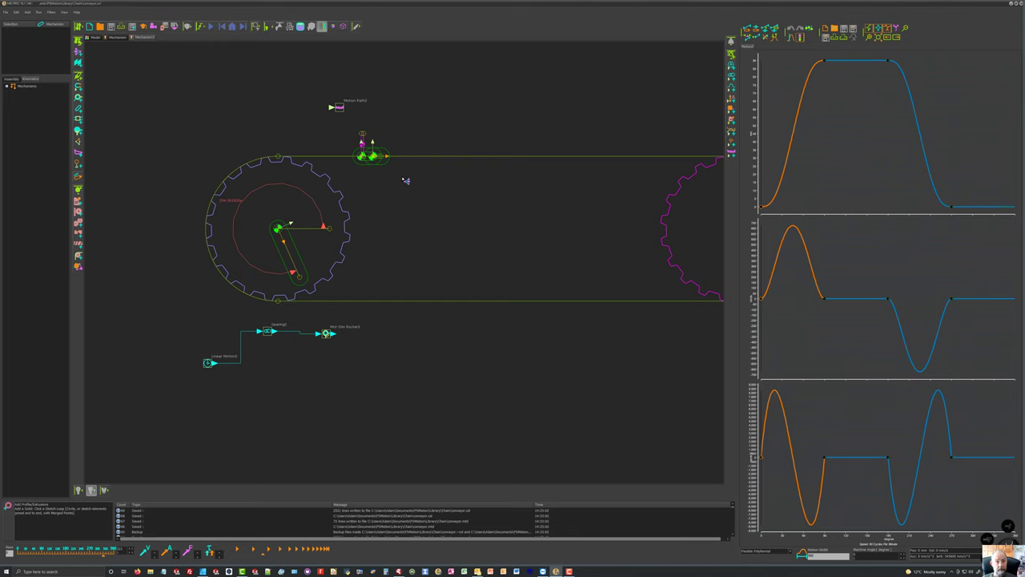
pyautogui.scroll(1, 405, 176)
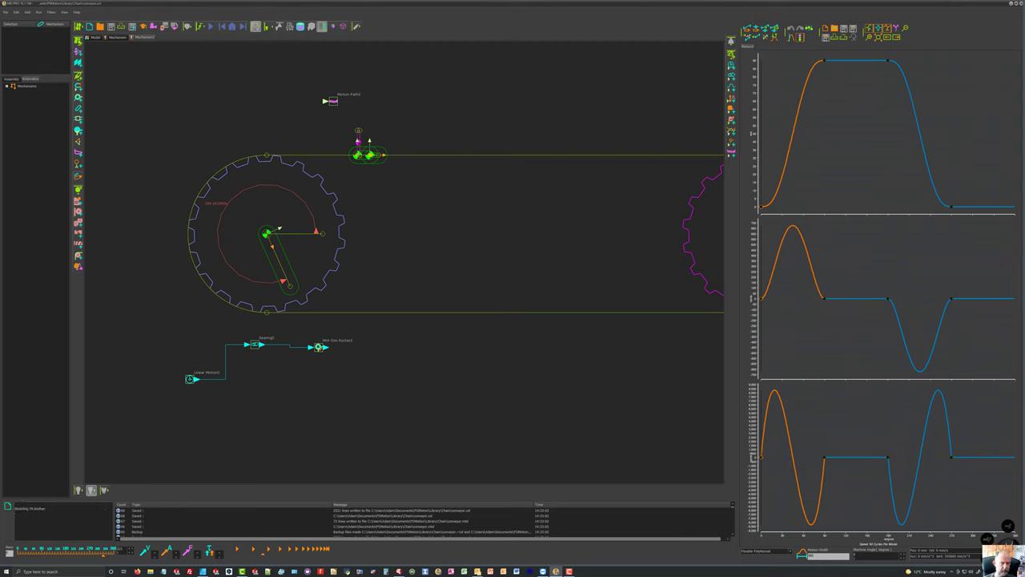
# Add a Pattern block above the carrier, open its settings and choose Phase Pattern as the pattern type.
pyautogui.click(255, 26)
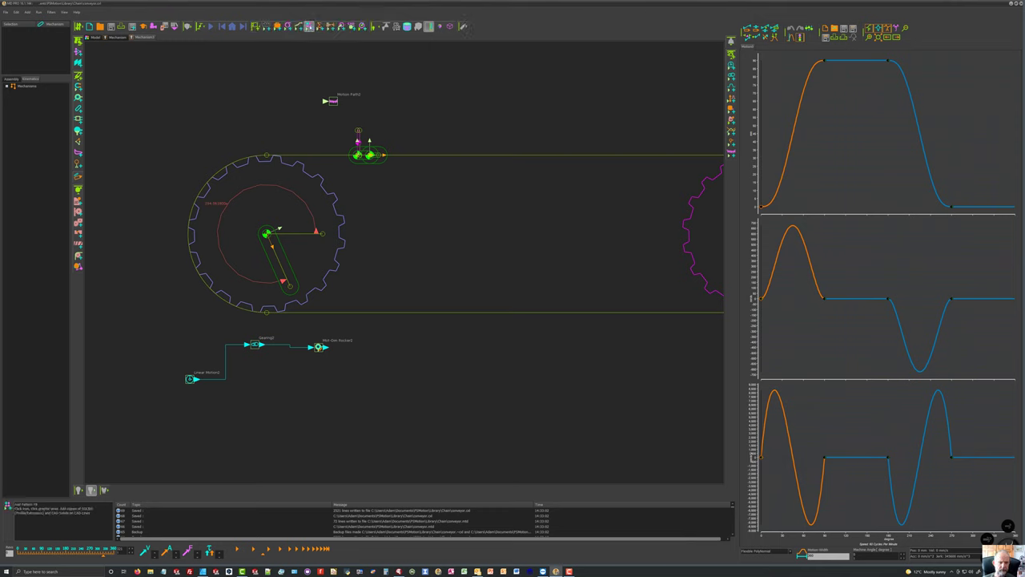
pyautogui.click(310, 26)
pyautogui.click(408, 112)
pyautogui.doubleClick(410, 115)
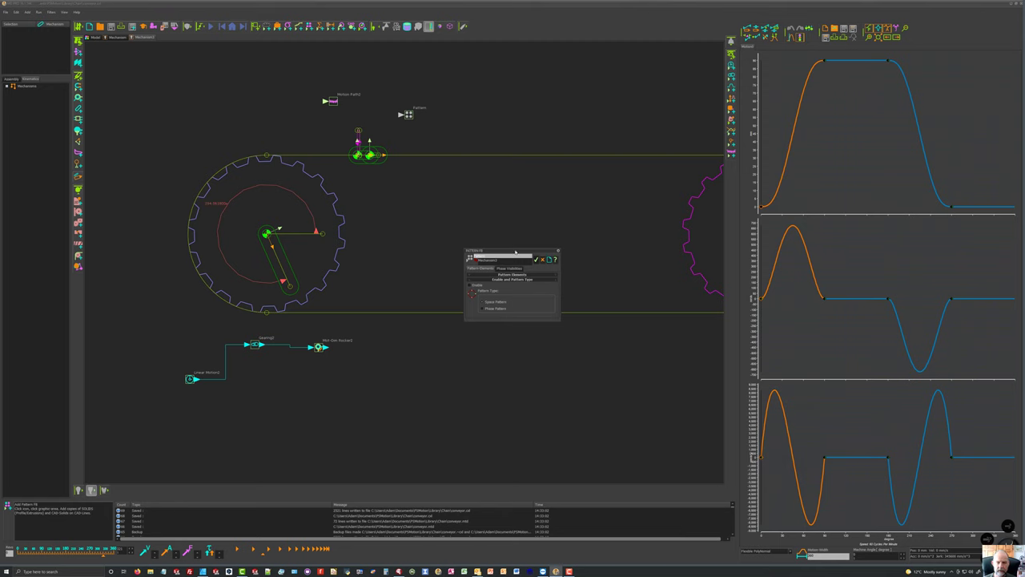
pyautogui.moveTo(515, 251); pyautogui.dragTo(500, 87)
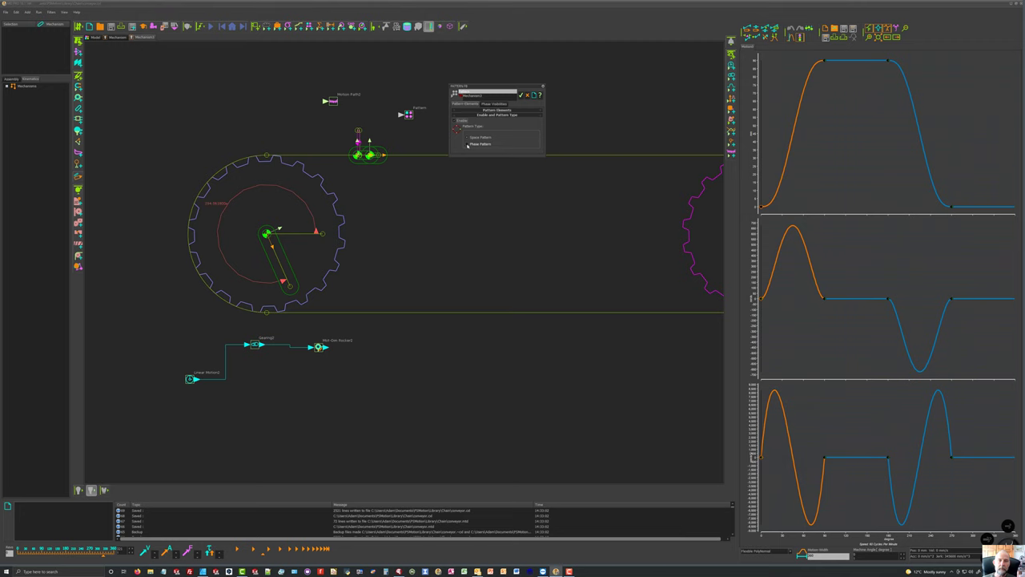
pyautogui.click(468, 145)
# Show the solids and add the carrier's extrusion to the pattern elements, unlocking the list for the addition and locking it again.
pyautogui.click(77, 553)
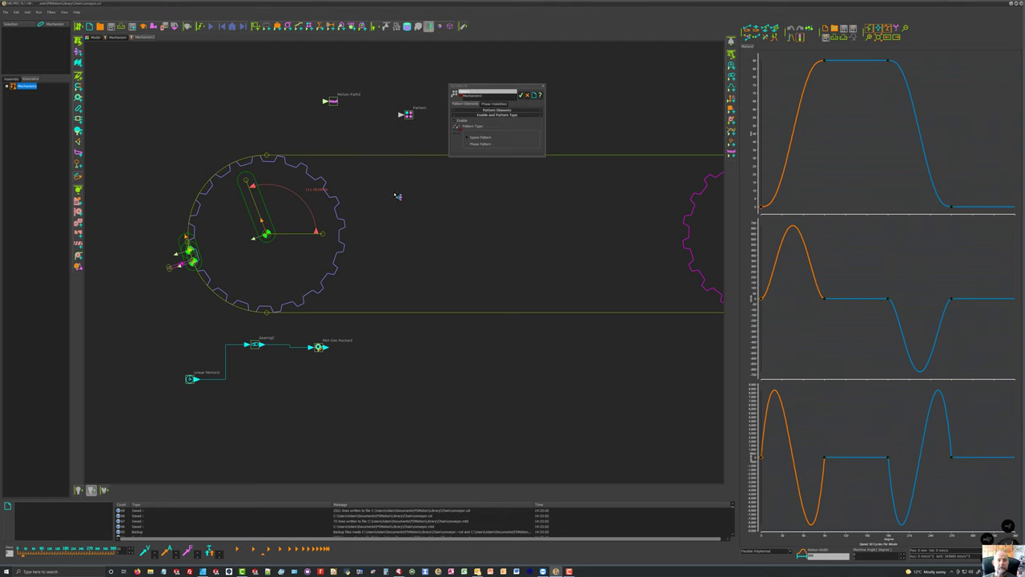
pyautogui.click(457, 128)
pyautogui.click(470, 111)
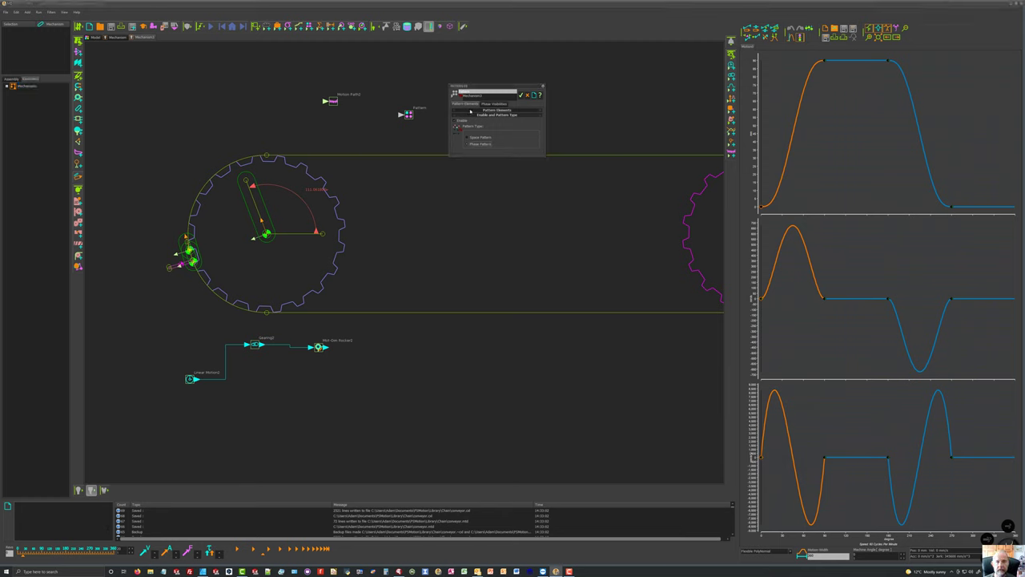
pyautogui.click(470, 111)
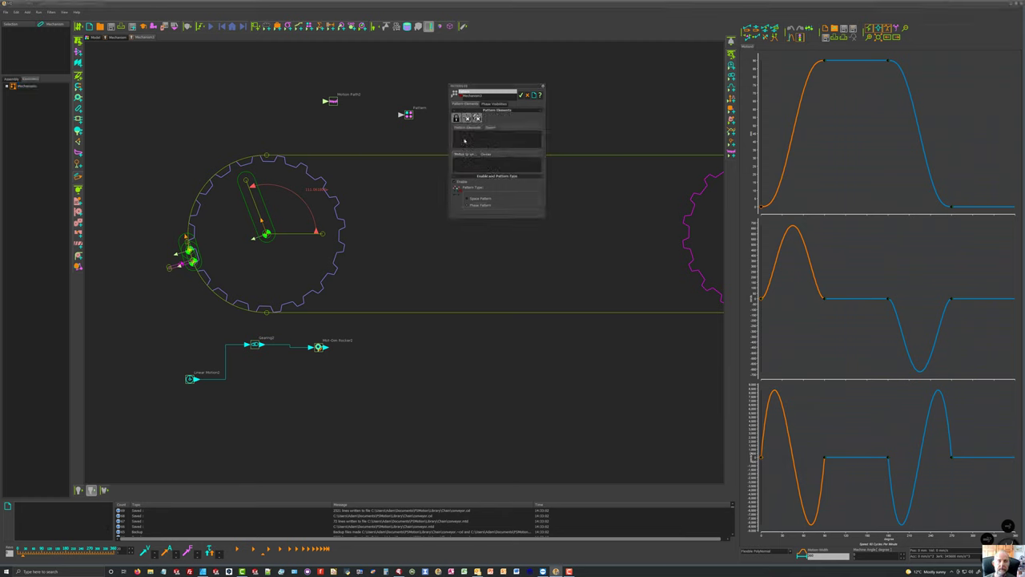
pyautogui.click(417, 26)
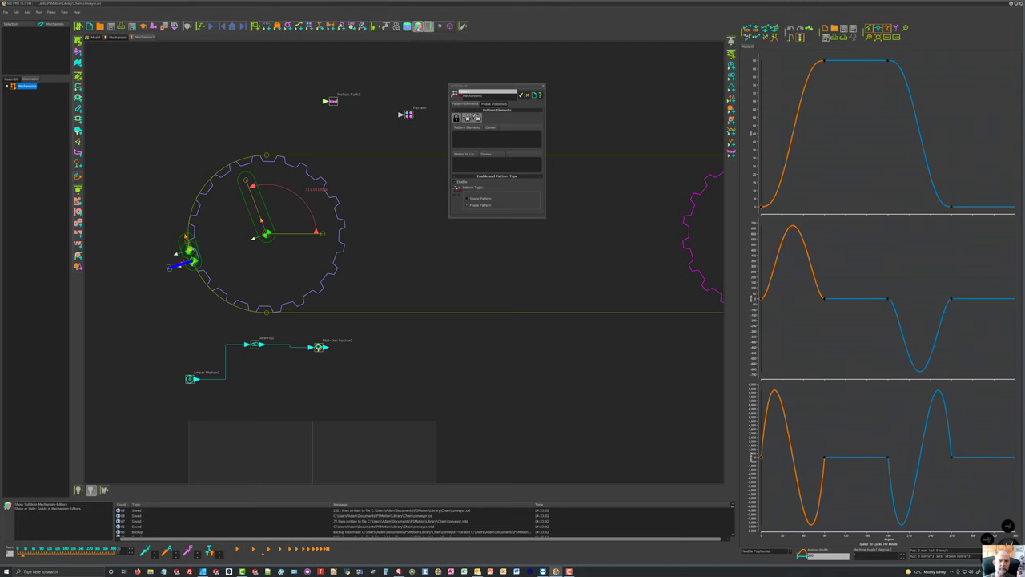
pyautogui.click(183, 270)
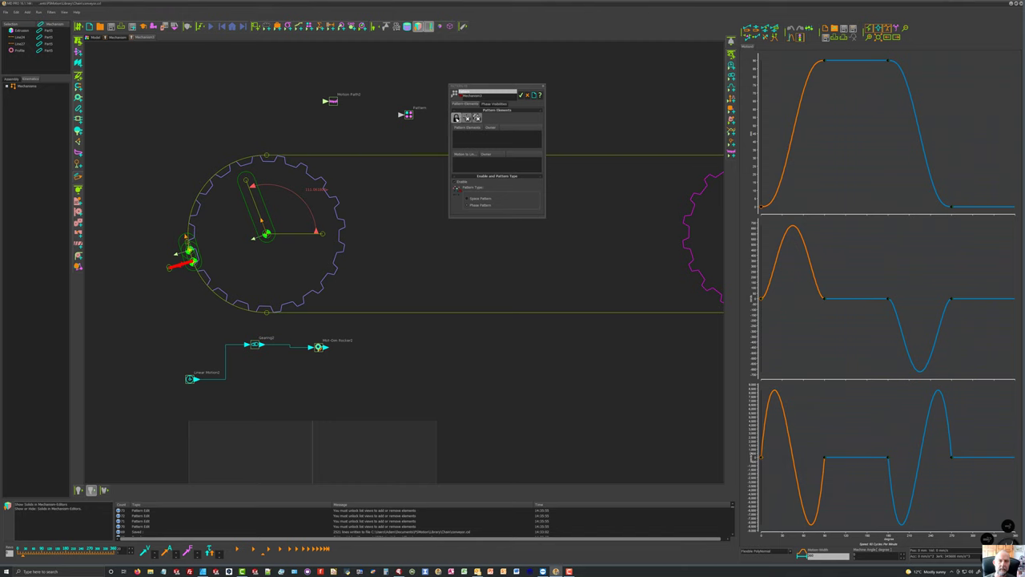
pyautogui.click(456, 118)
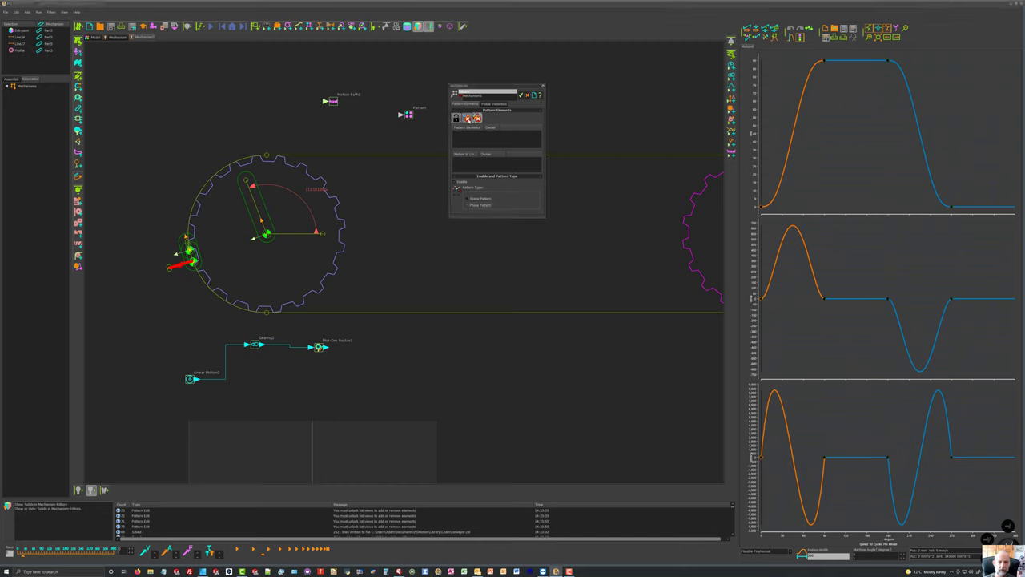
pyautogui.click(180, 268)
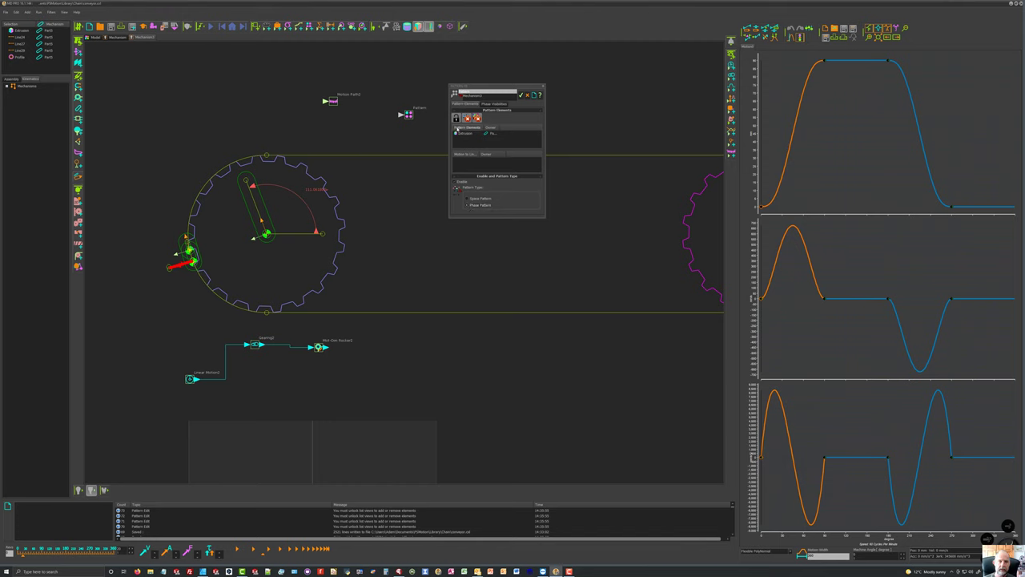
pyautogui.click(457, 118)
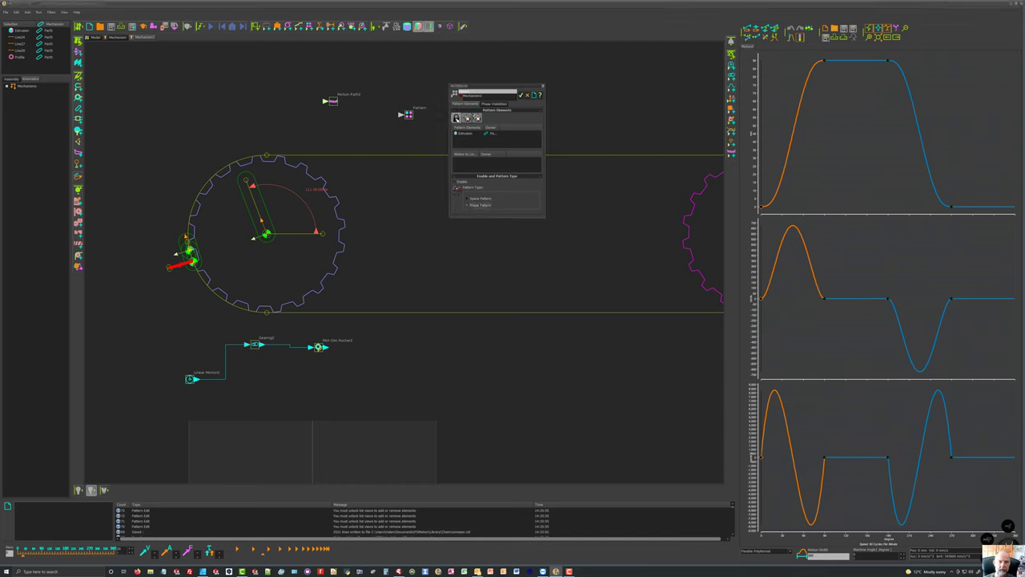
# Set the phase pattern to 20 copies, accept its settings and rebuild the model.
pyautogui.click(495, 104)
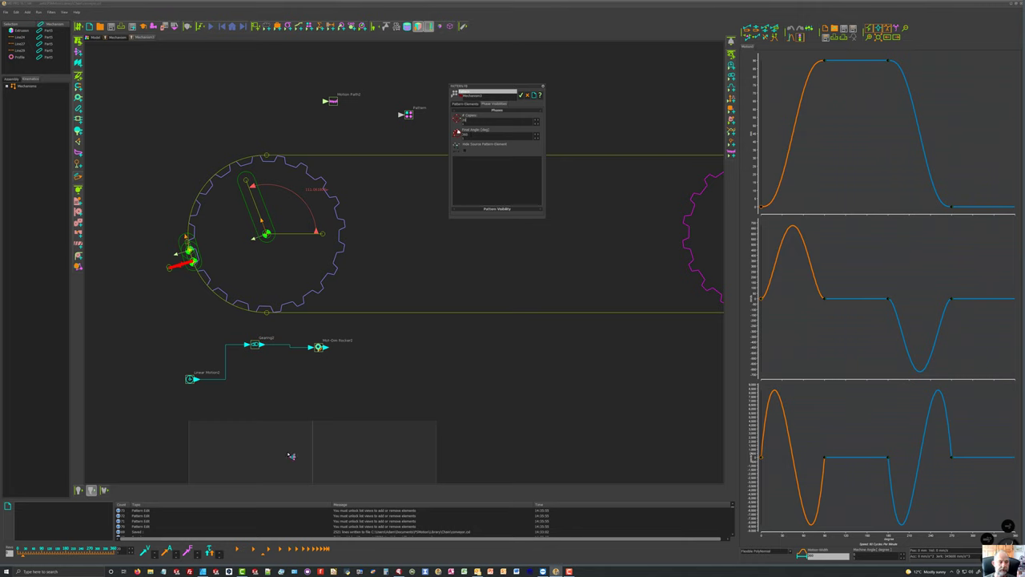
pyautogui.click(266, 469)
pyautogui.click(521, 94)
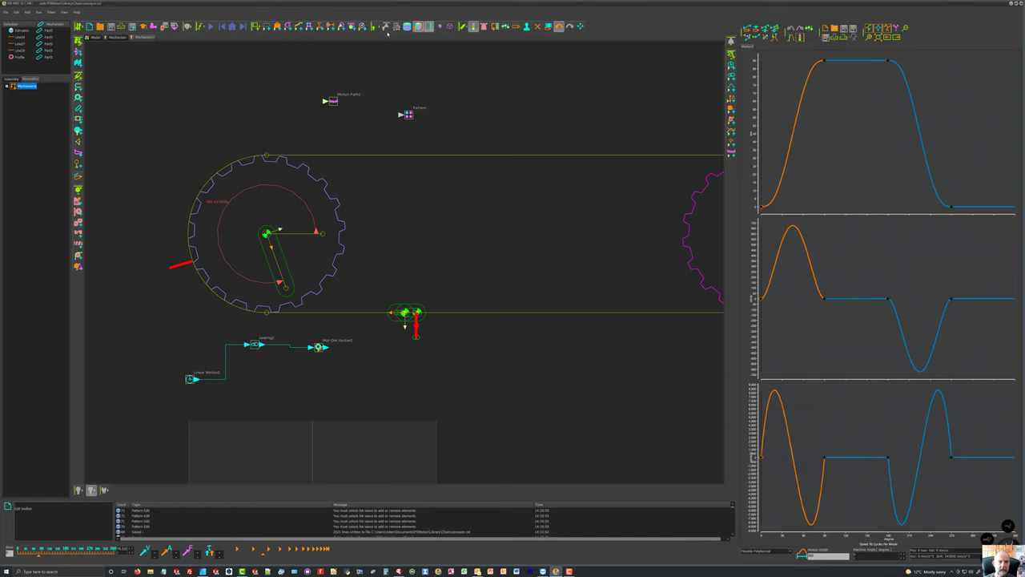
pyautogui.click(484, 27)
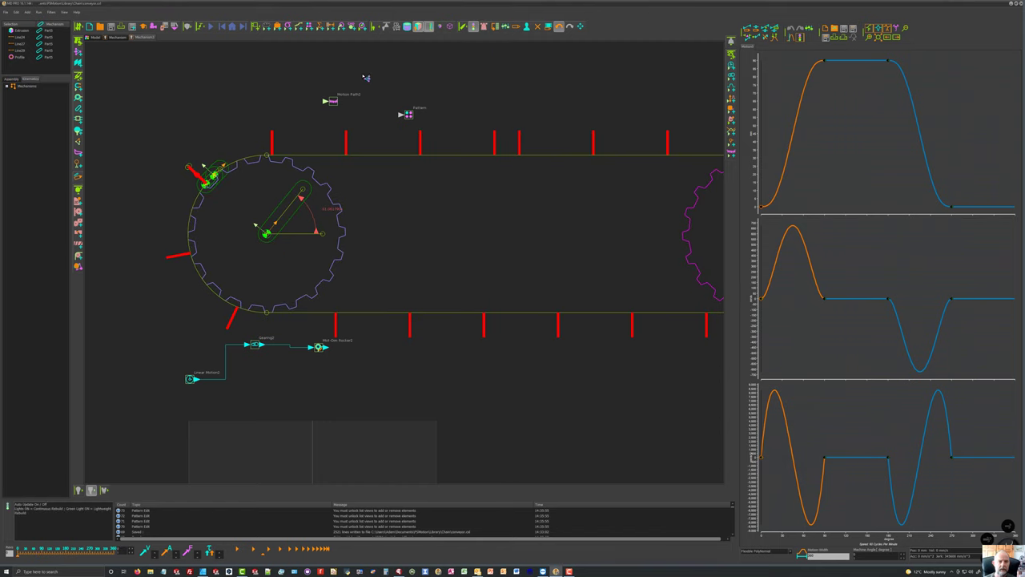
# Cycle the patterned chain conveyor to check the carriers' motion and return the model to zero degrees.
pyautogui.scroll(-3, 365, 80)
pyautogui.click(211, 26)
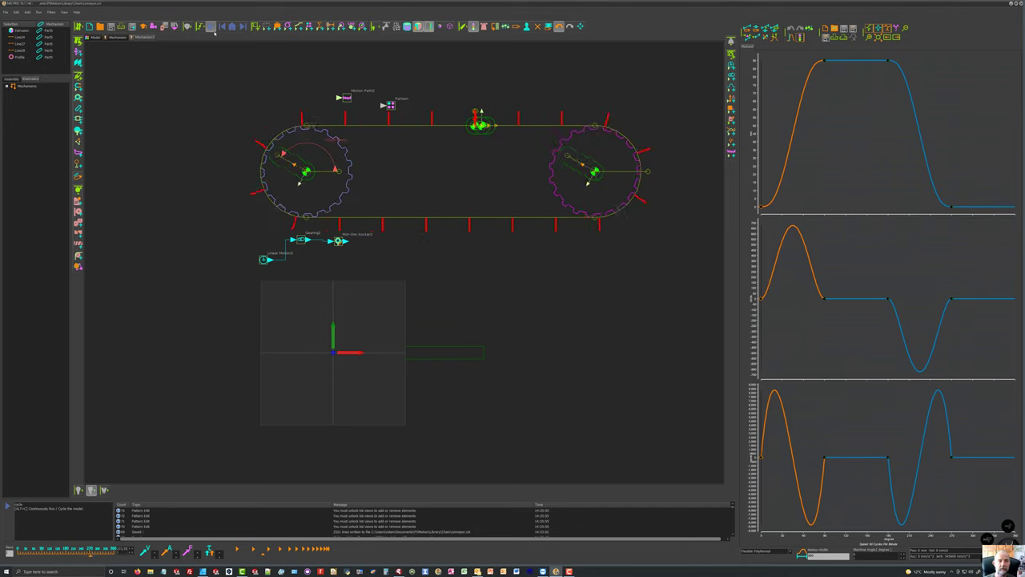
pyautogui.click(232, 27)
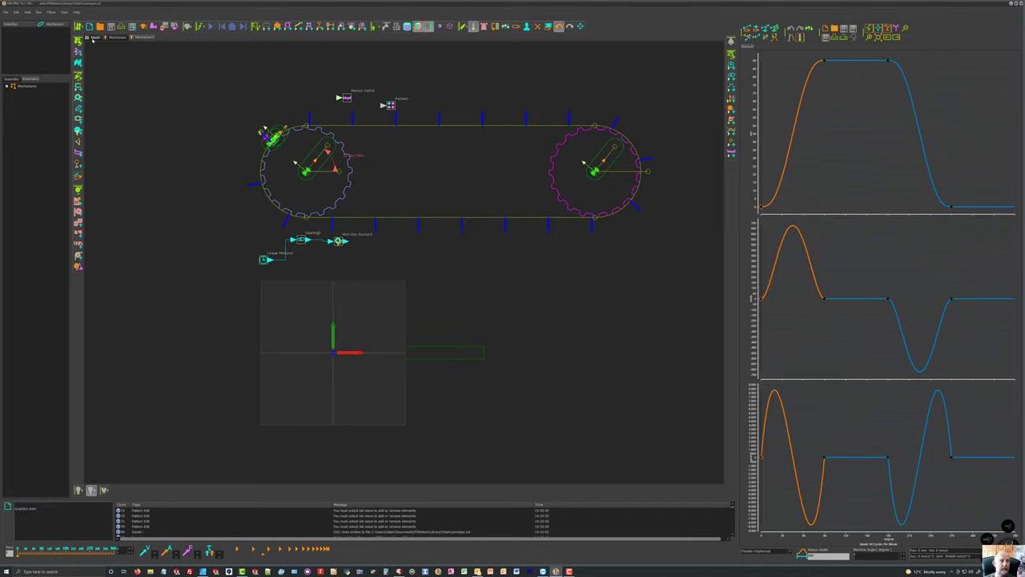
# Add a new mechanism on the model's existing plane and hide the solids in it.
pyautogui.click(93, 38)
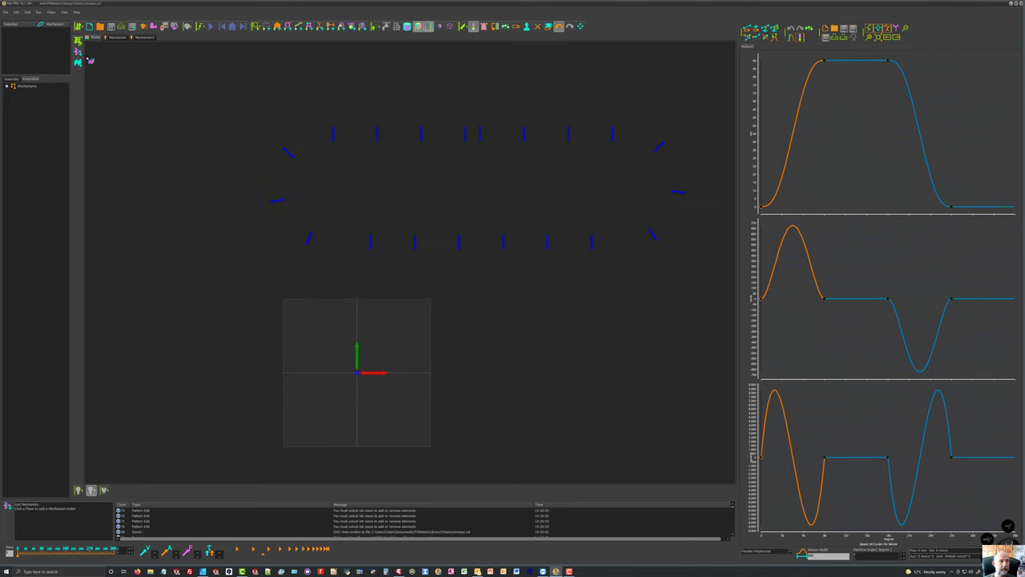
pyautogui.click(78, 52)
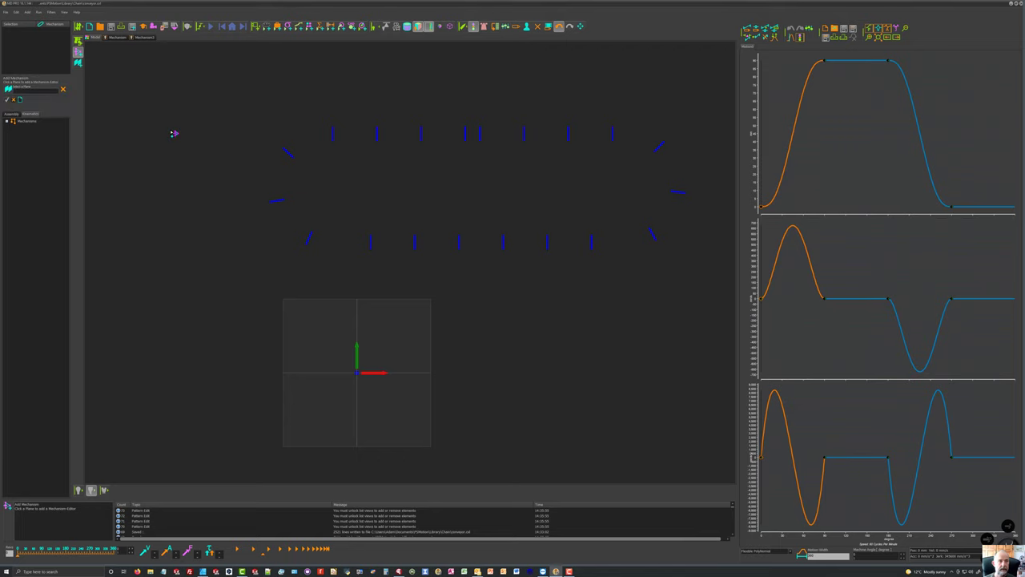
pyautogui.click(316, 335)
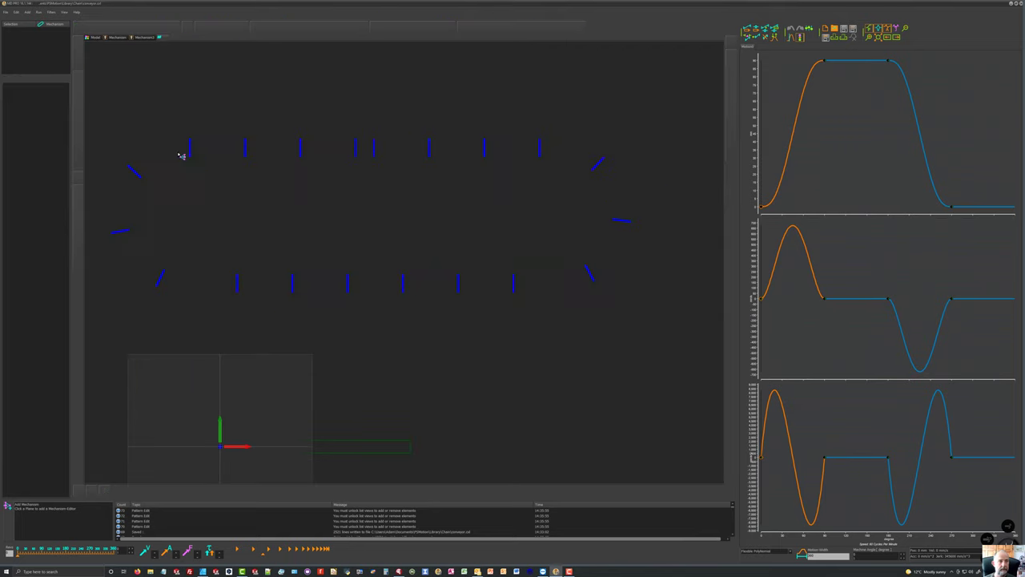
pyautogui.click(417, 27)
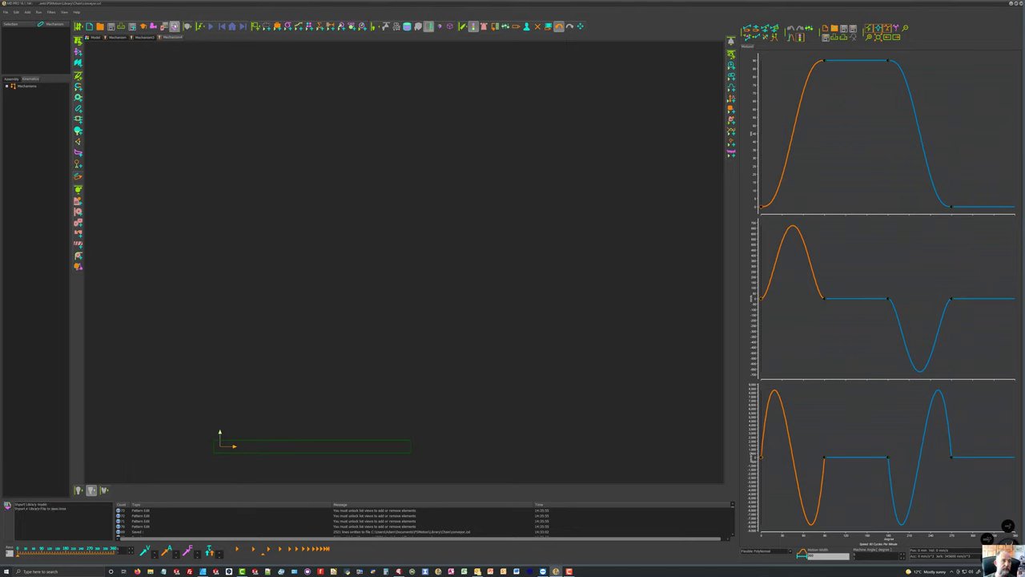
# Import the Flighted Belt model from the library's Gears folder into the new mechanism and close the library.
pyautogui.click(174, 25)
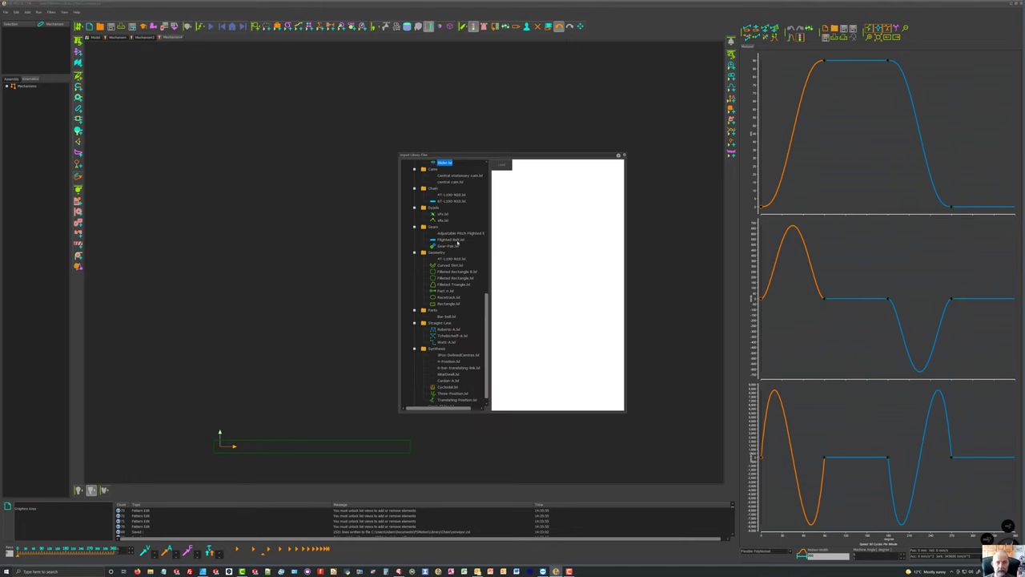
pyautogui.click(451, 240)
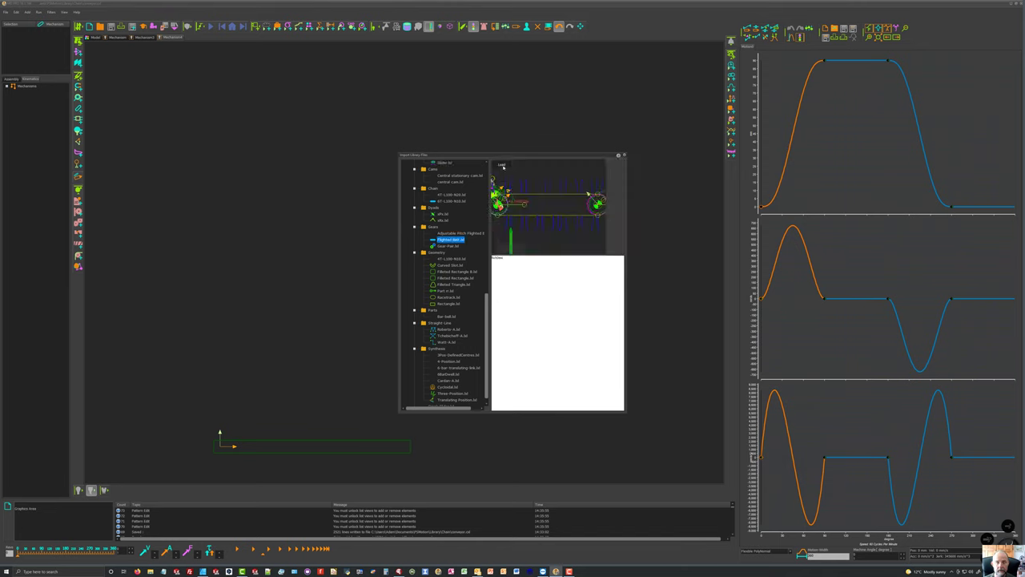
pyautogui.click(502, 165)
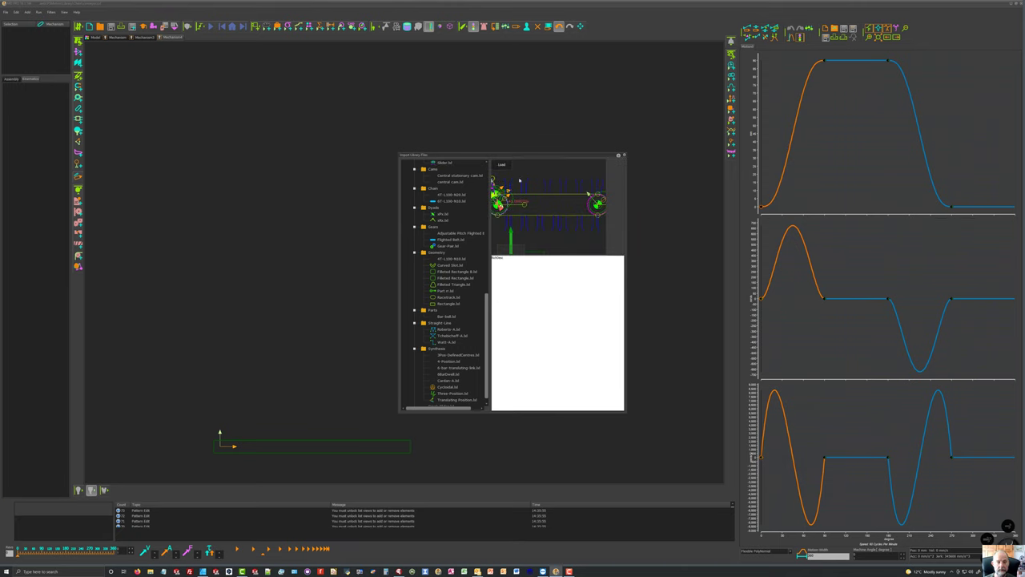
pyautogui.click(624, 155)
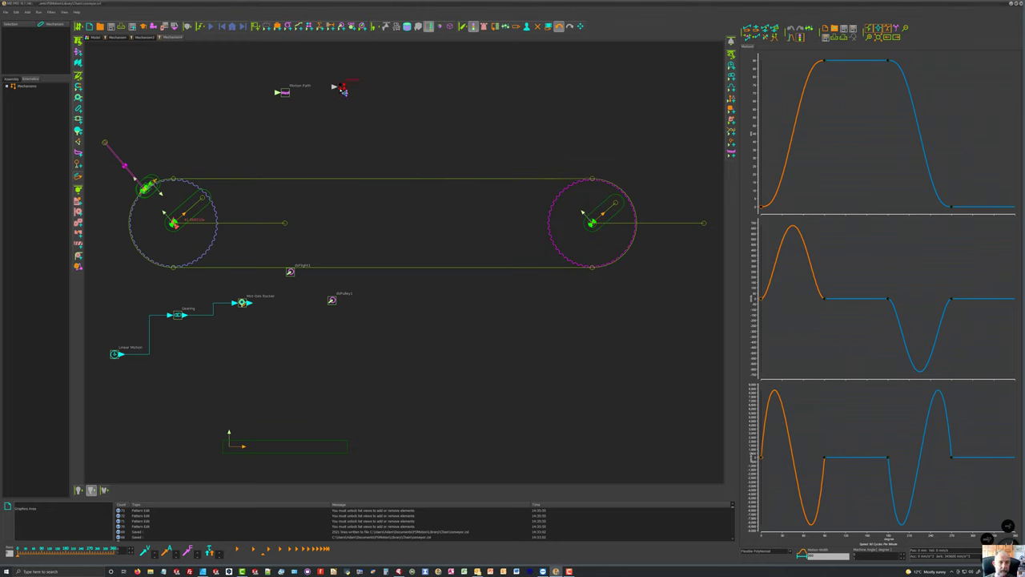
# Inspect the imported belt's pattern phases, cycle the belt with its solids shown and return it to zero degrees.
pyautogui.doubleClick(342, 89)
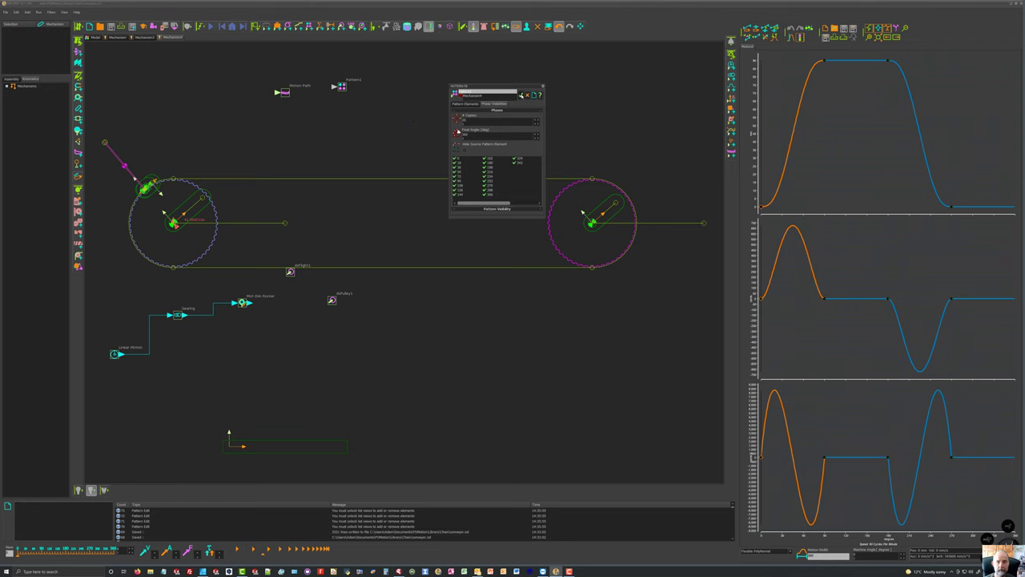
pyautogui.press('Escape')
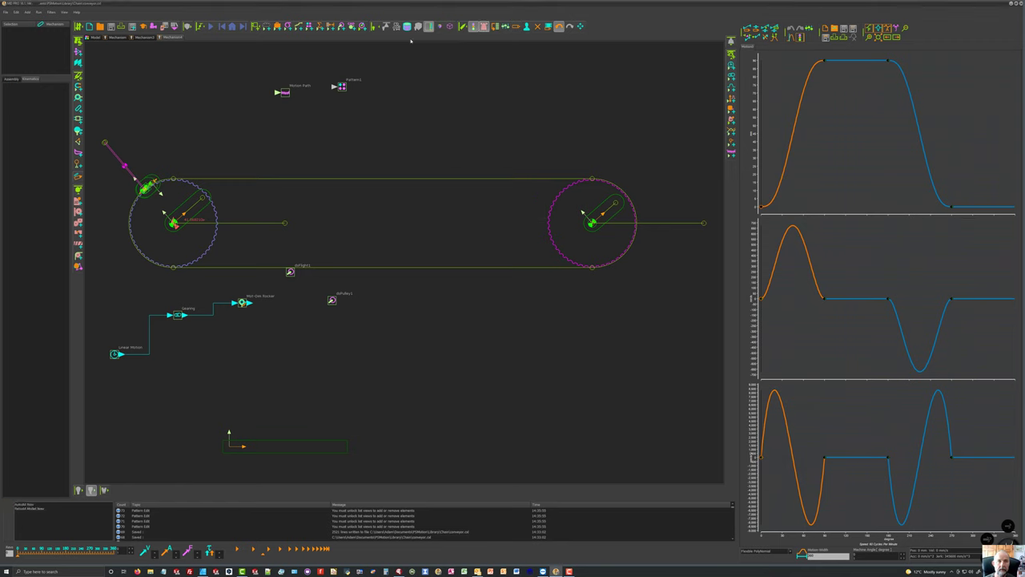
pyautogui.click(211, 28)
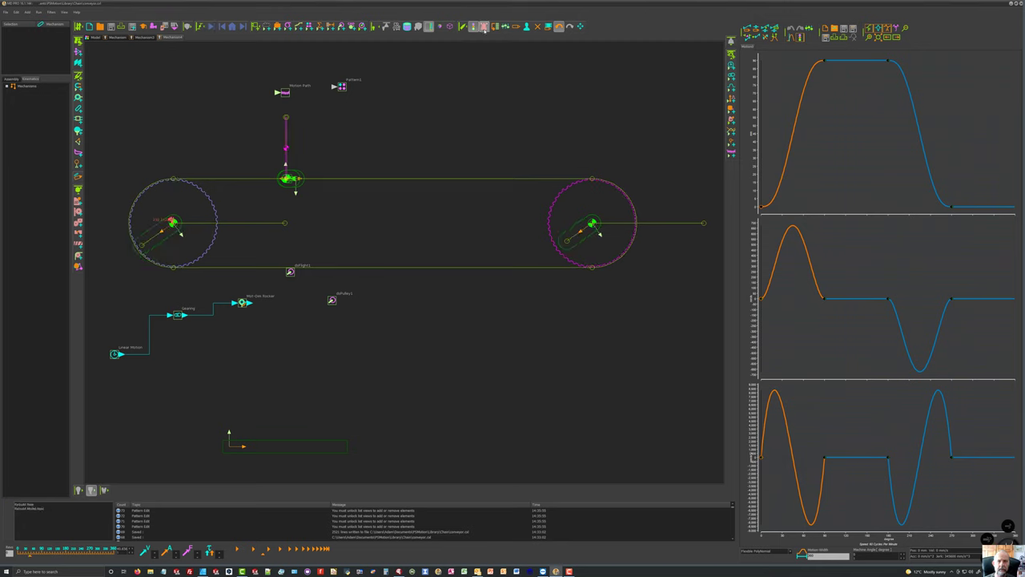
pyautogui.click(418, 27)
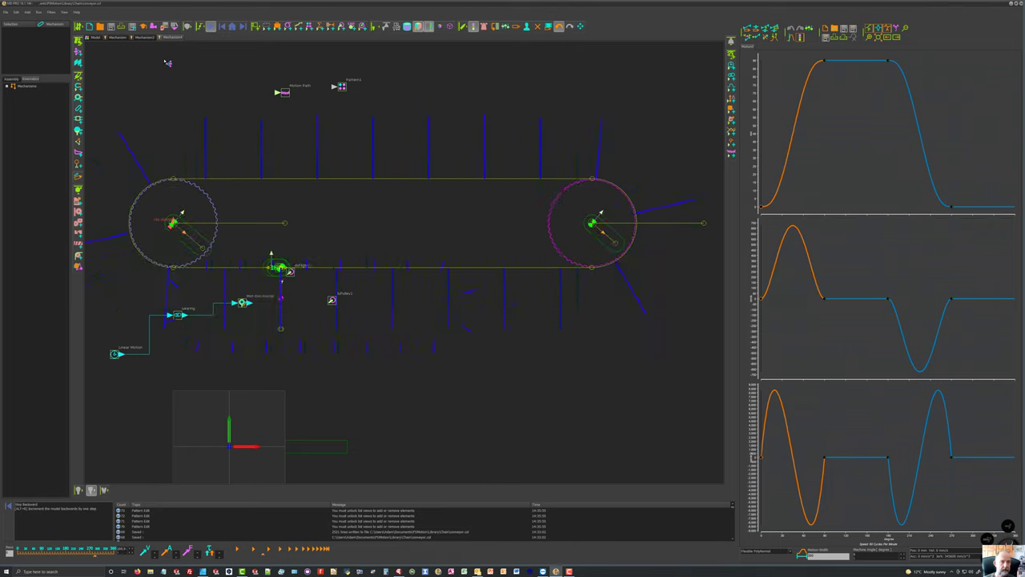
pyautogui.click(232, 26)
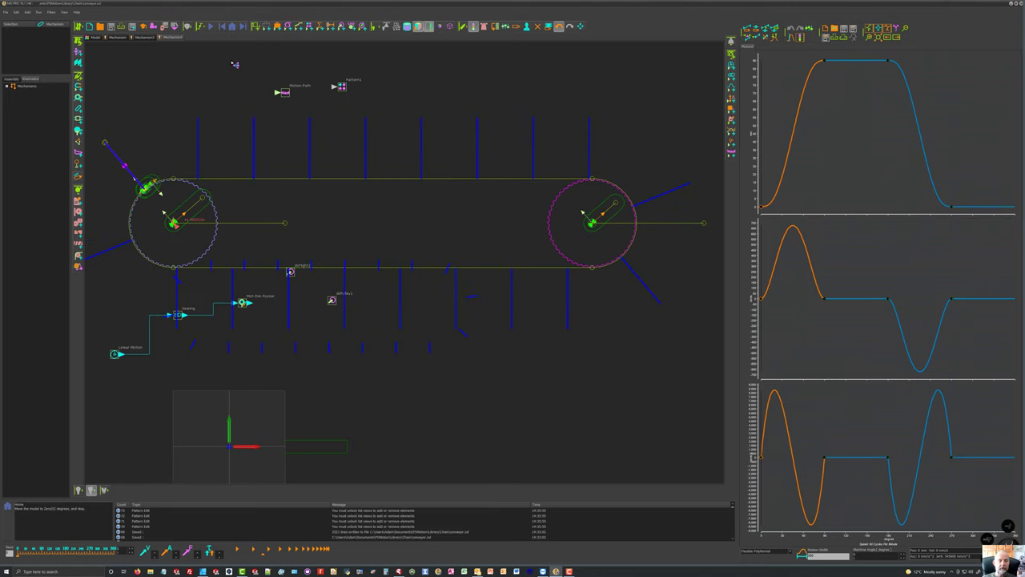